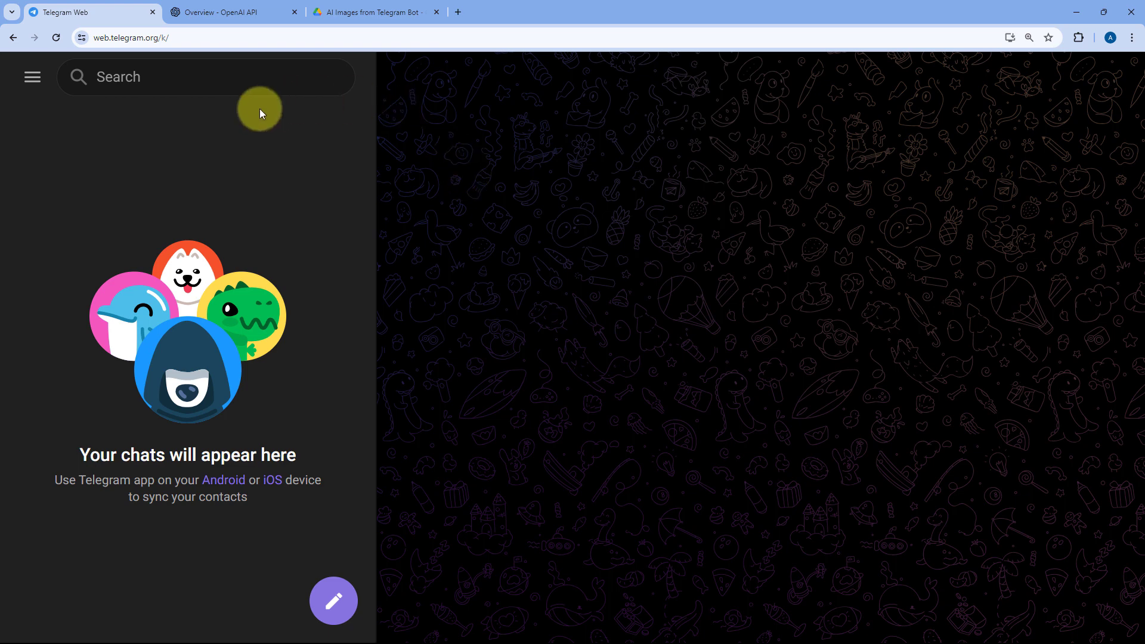
left_click(242, 10)
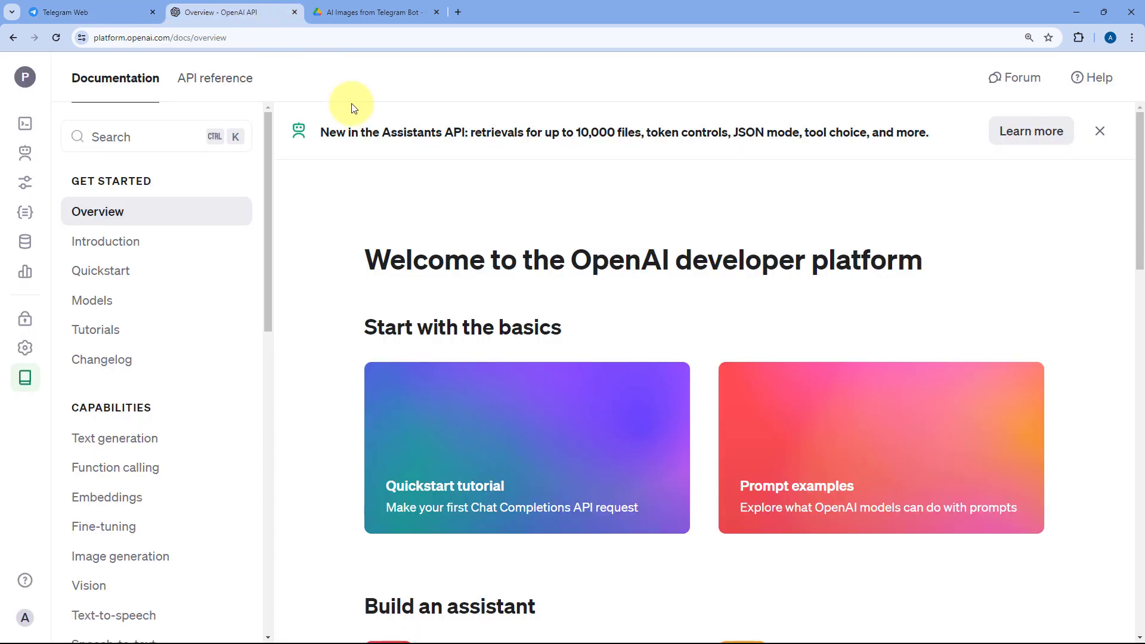
left_click(371, 12)
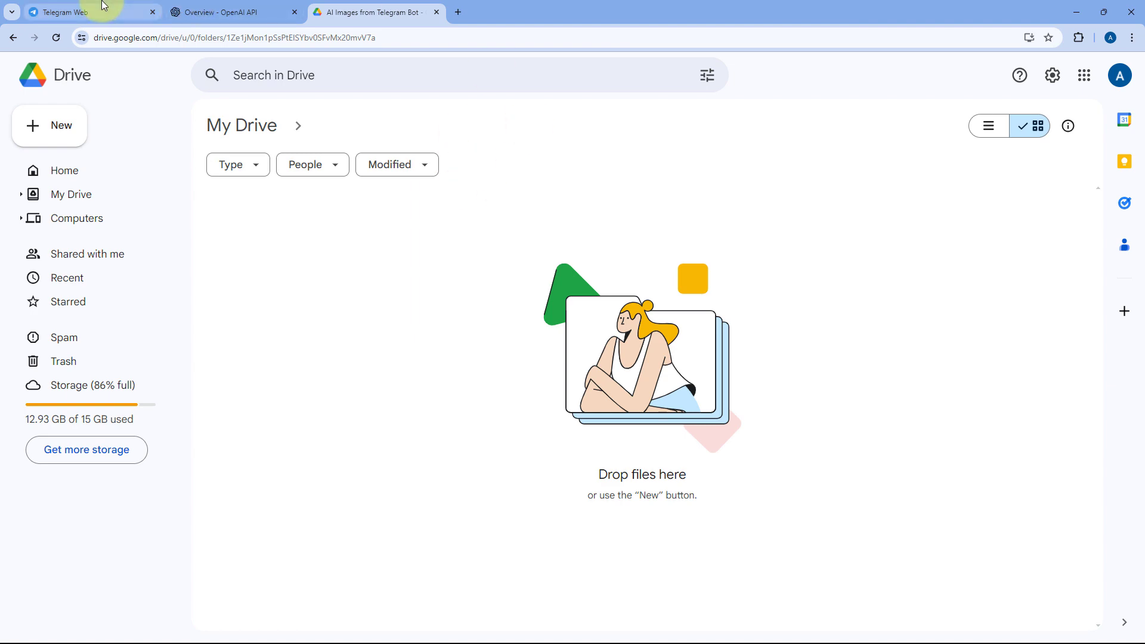
left_click(66, 11)
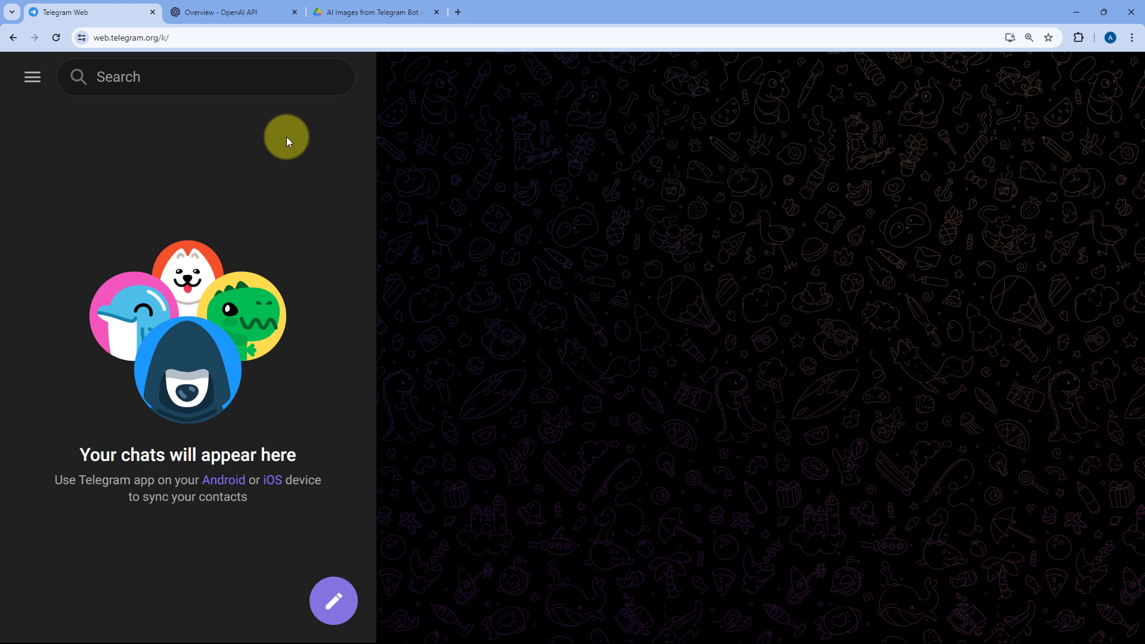
Start a chat with BotFather and send it the /newbot command.
left_click(212, 84)
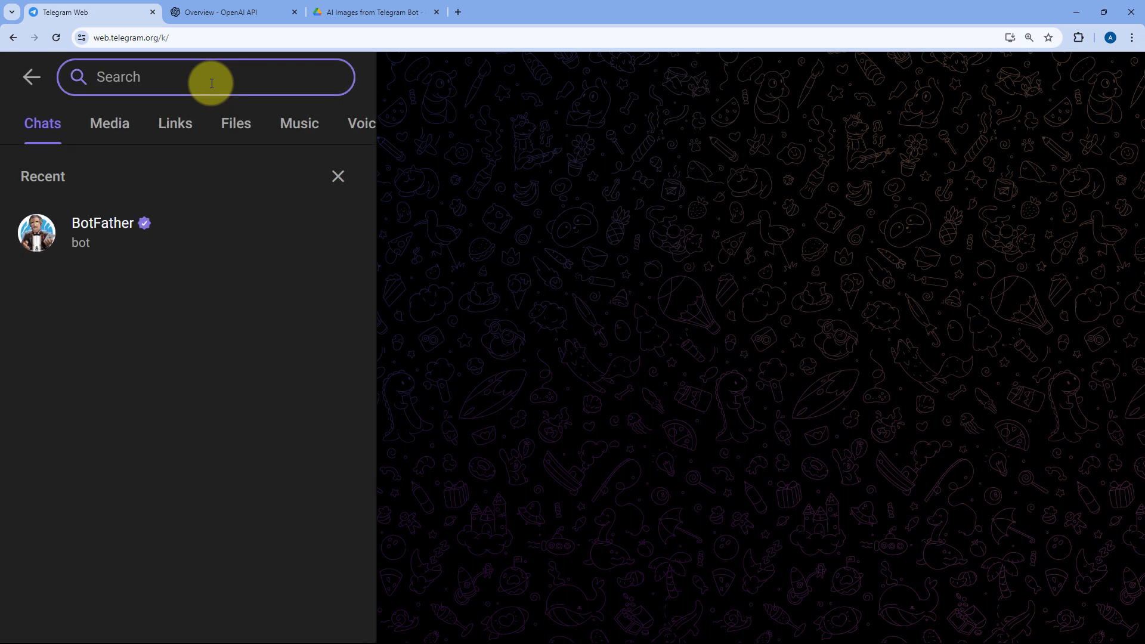
left_click(154, 223)
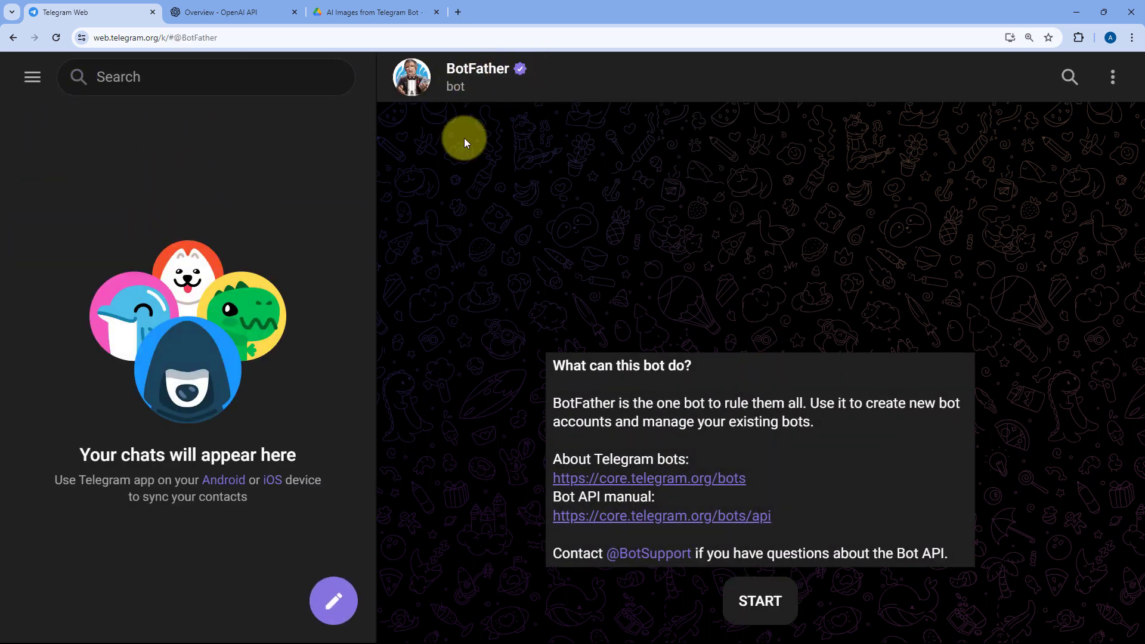
left_click(756, 581)
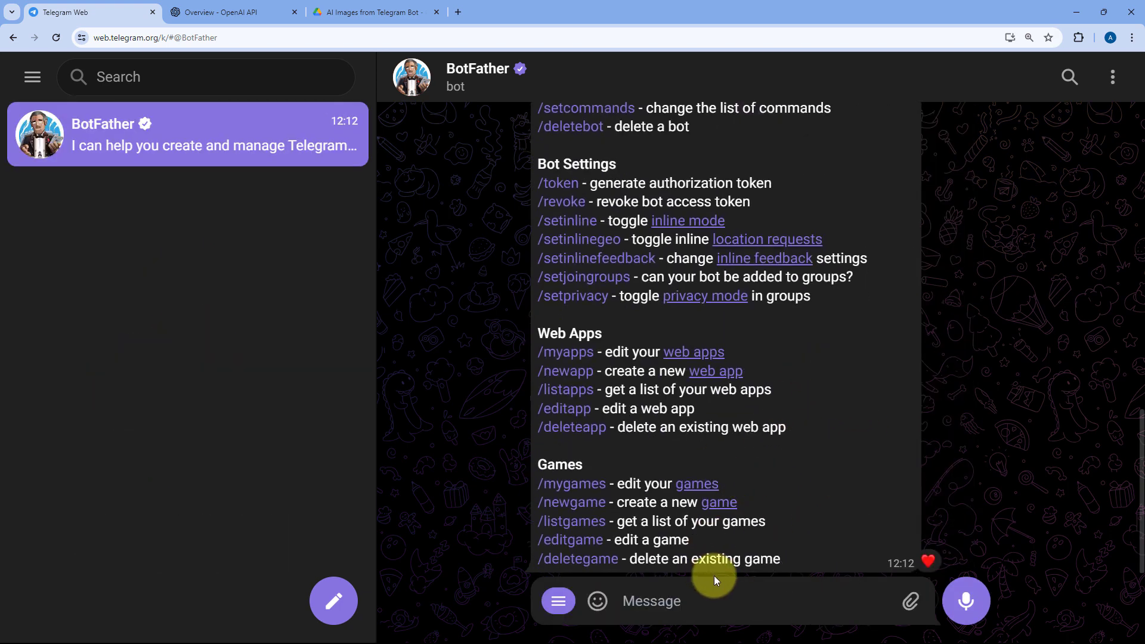
left_click(721, 593)
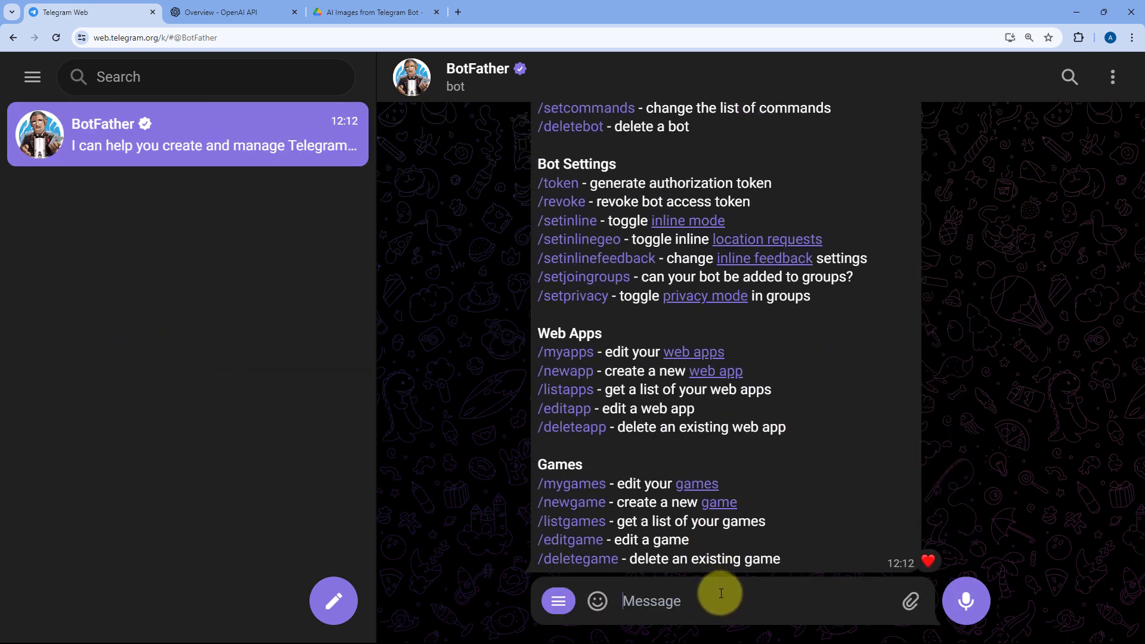
type("/ne")
key("Return")
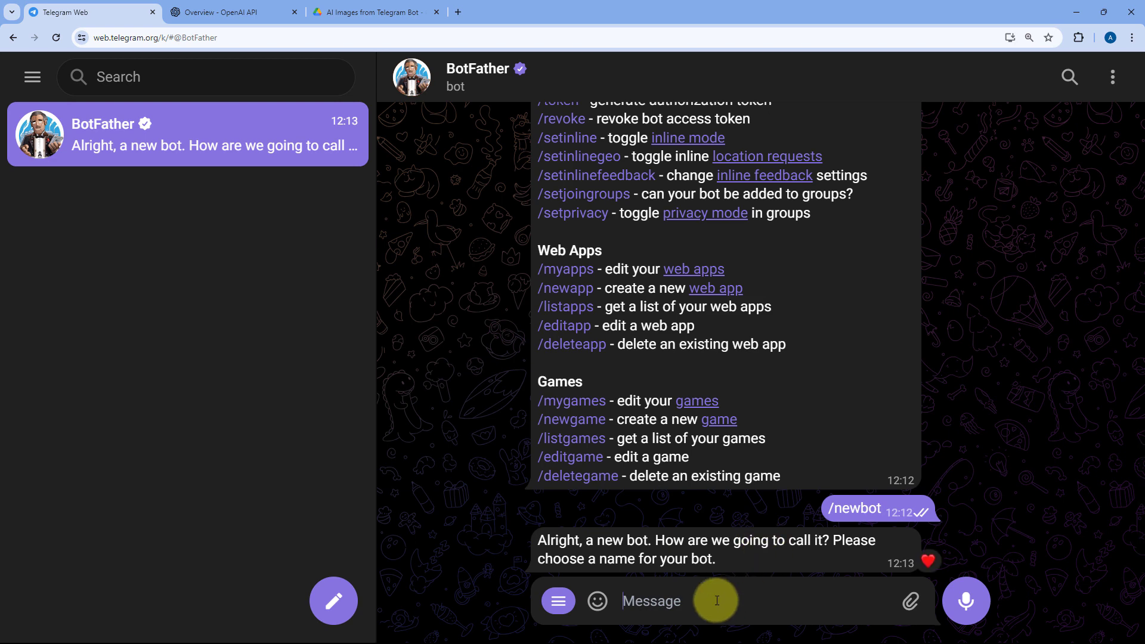
Copy AIImageGeneration101 and send it to BotFather as the new bot's name.
type("AI")
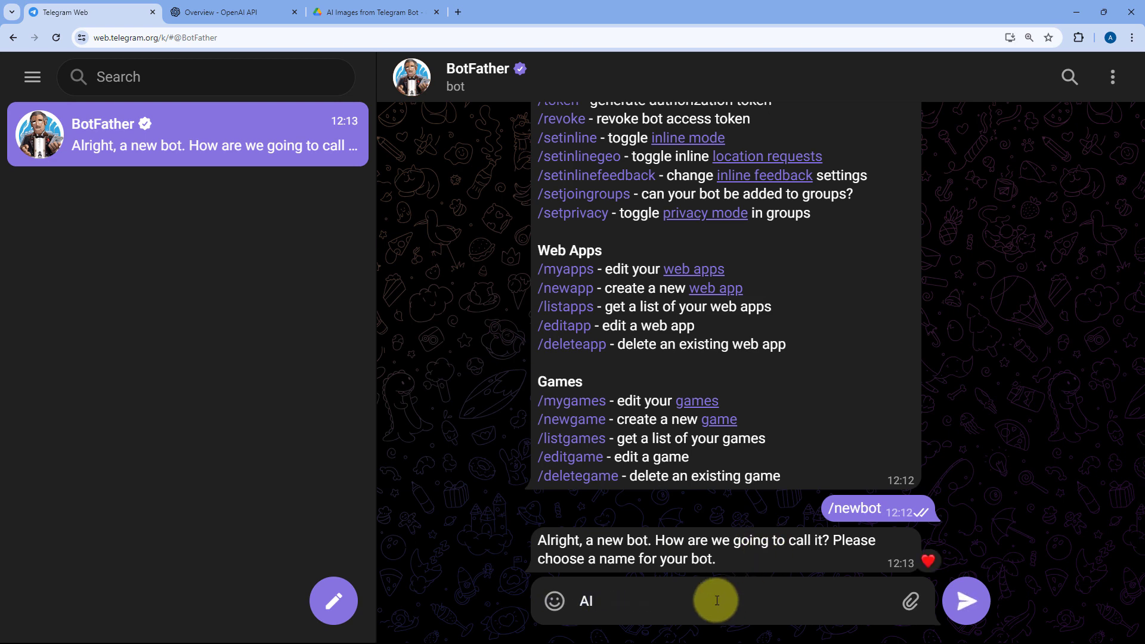
type("ImageGeneration101")
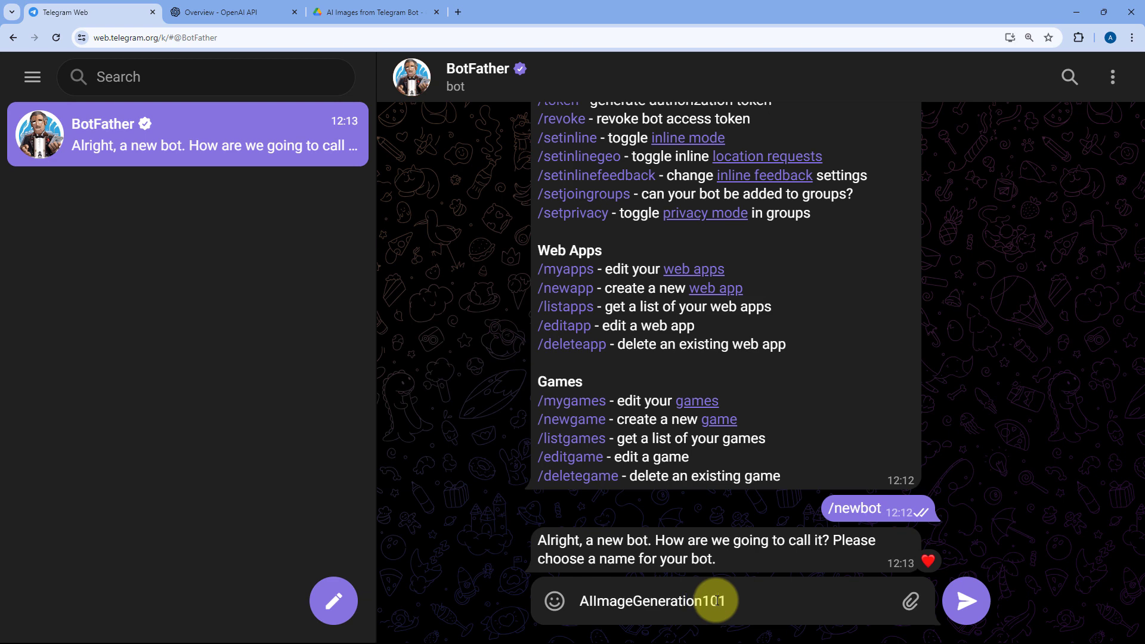
key("ctrl+a")
key("ctrl+c")
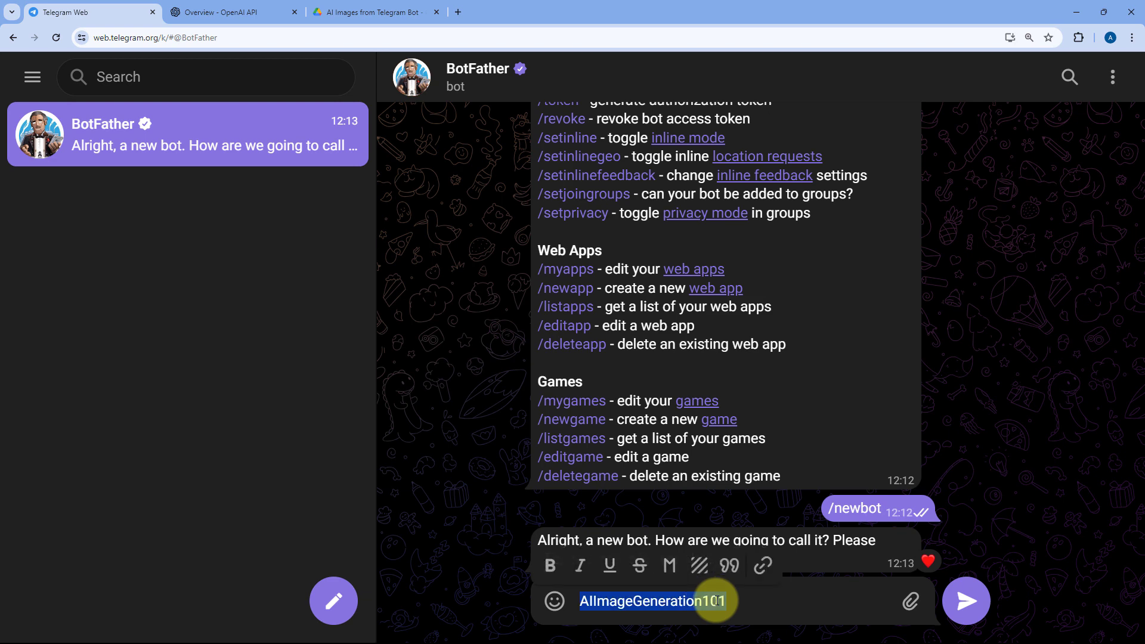
left_click(965, 600)
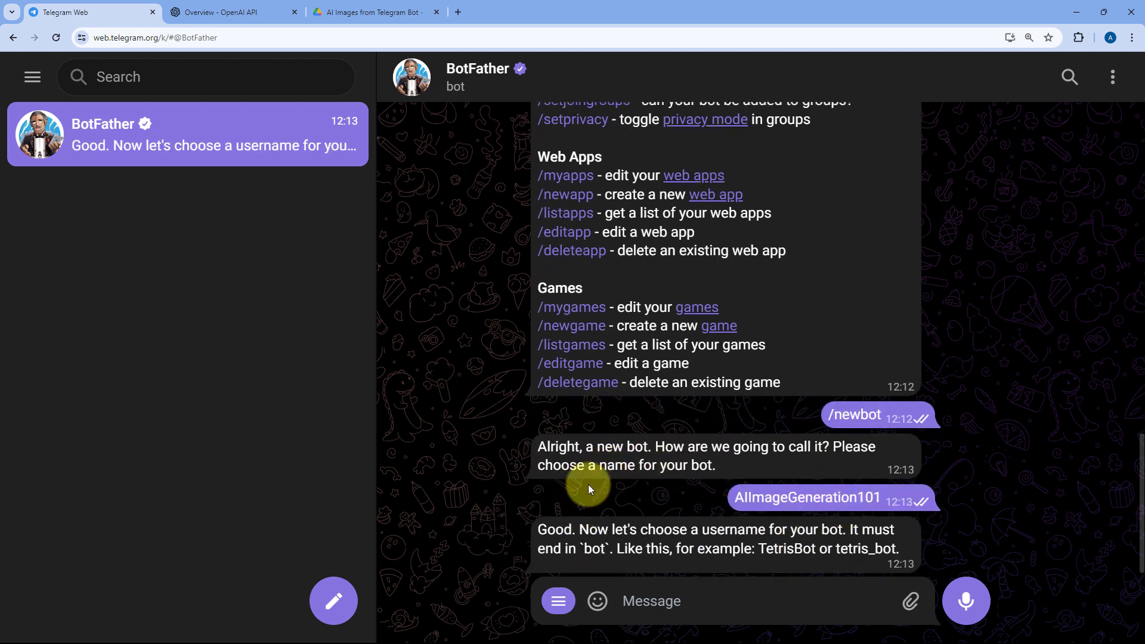
Send AIImageGeneration101_bot to BotFather as the new bot's username.
double_click(702, 520)
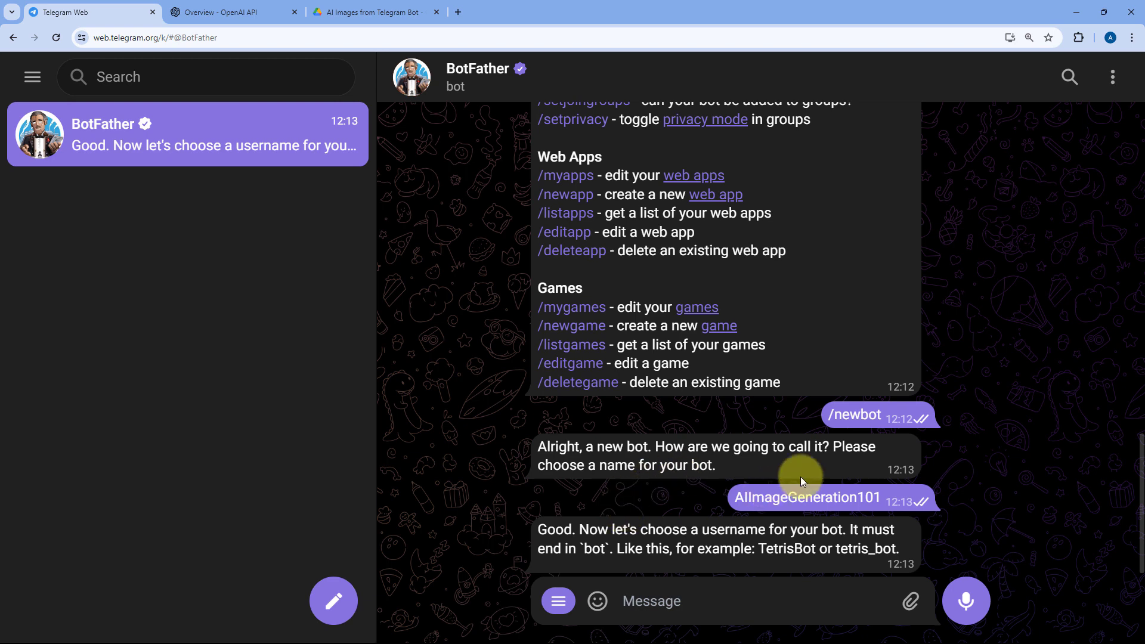
double_click(594, 548)
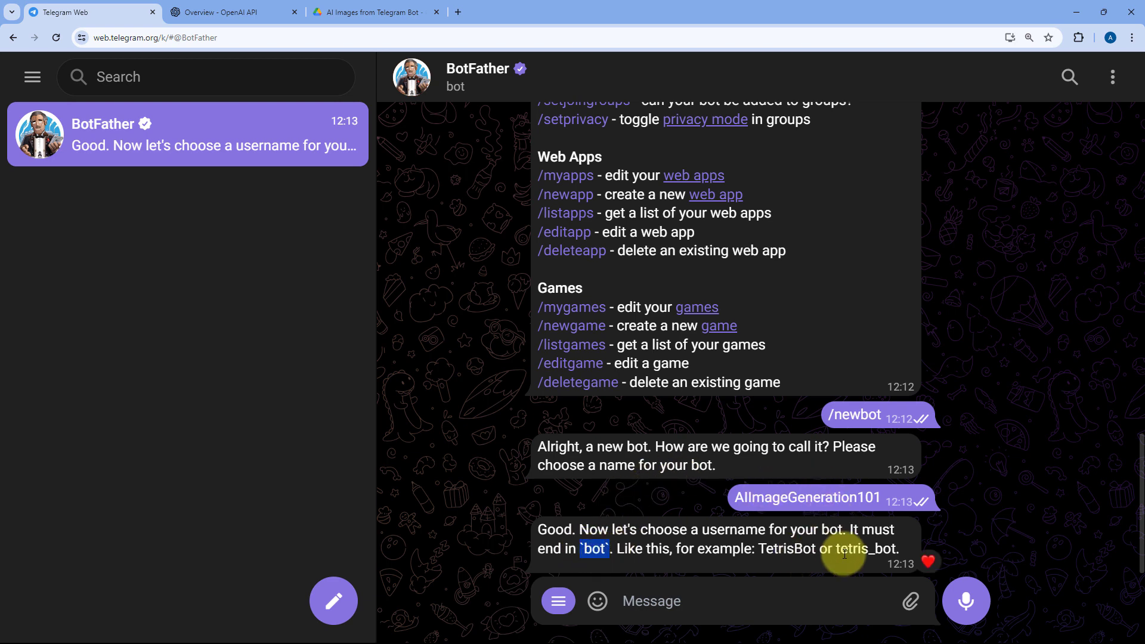
left_click_drag(870, 549, 896, 549)
left_click(728, 595)
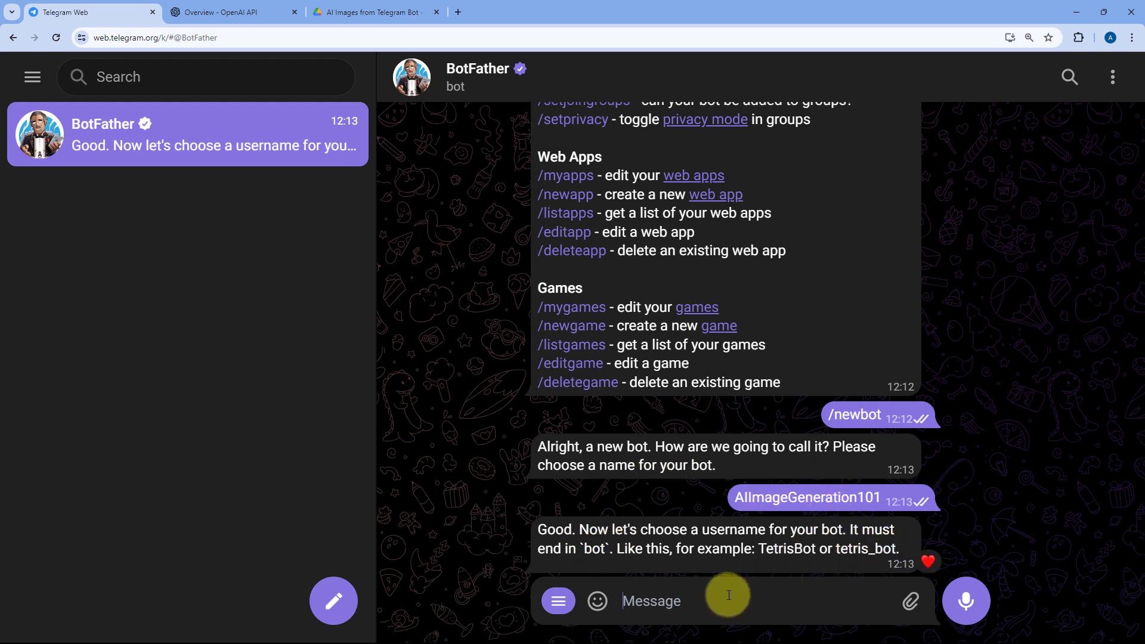
key("ctrl+v")
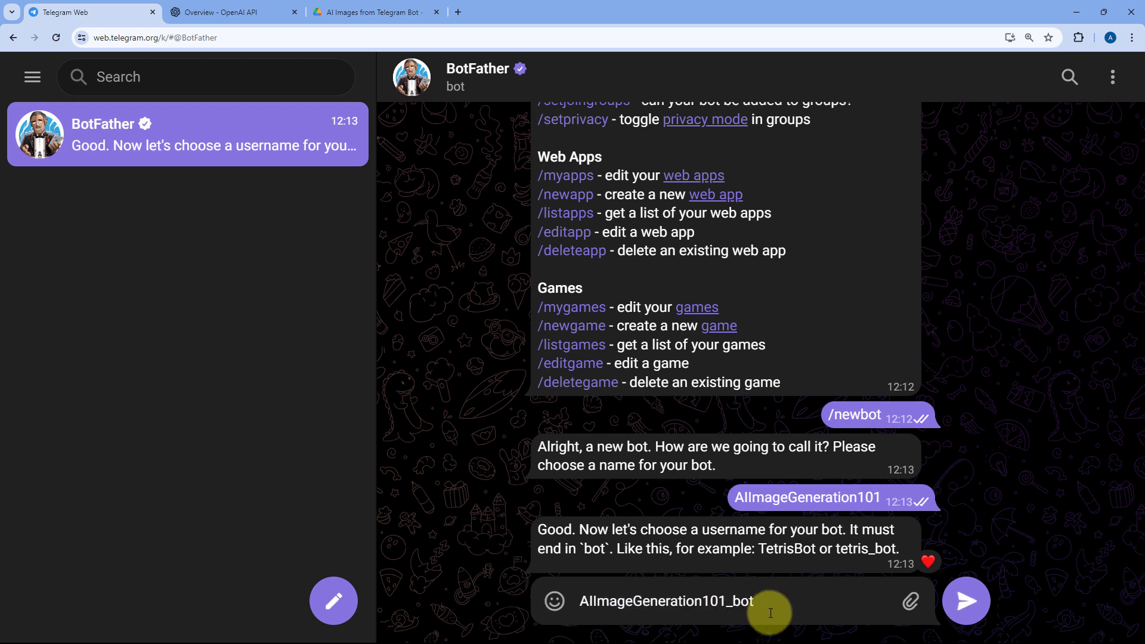
type("_bot")
key("Return")
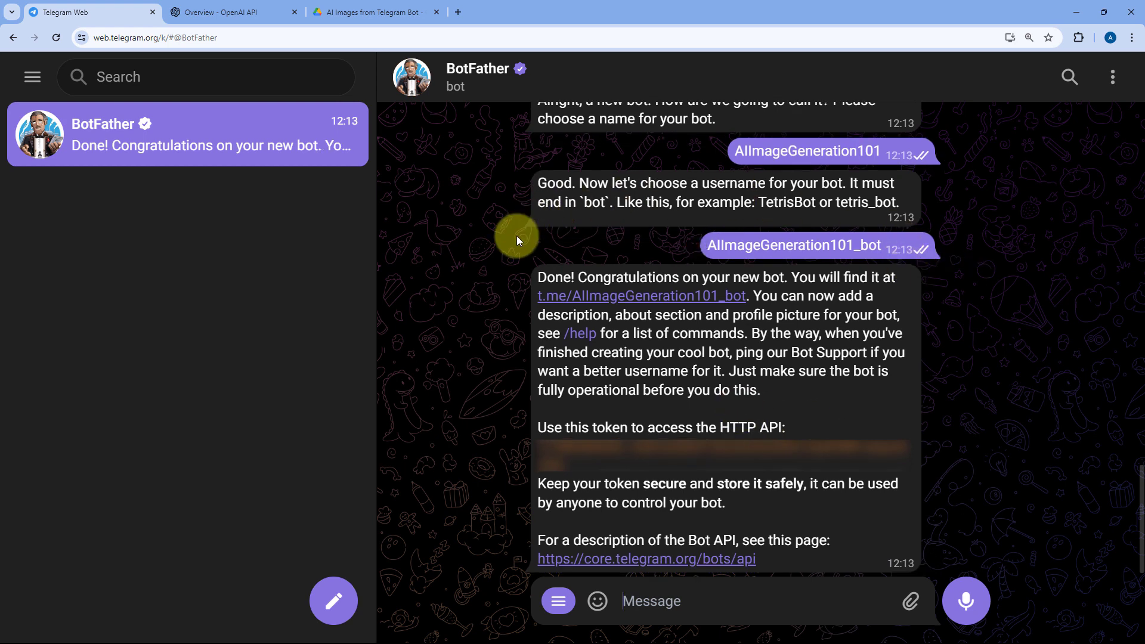
Open the new bot's chat through its t.me/AIImageGeneration101_bot link and start the bot.
double_click(797, 293)
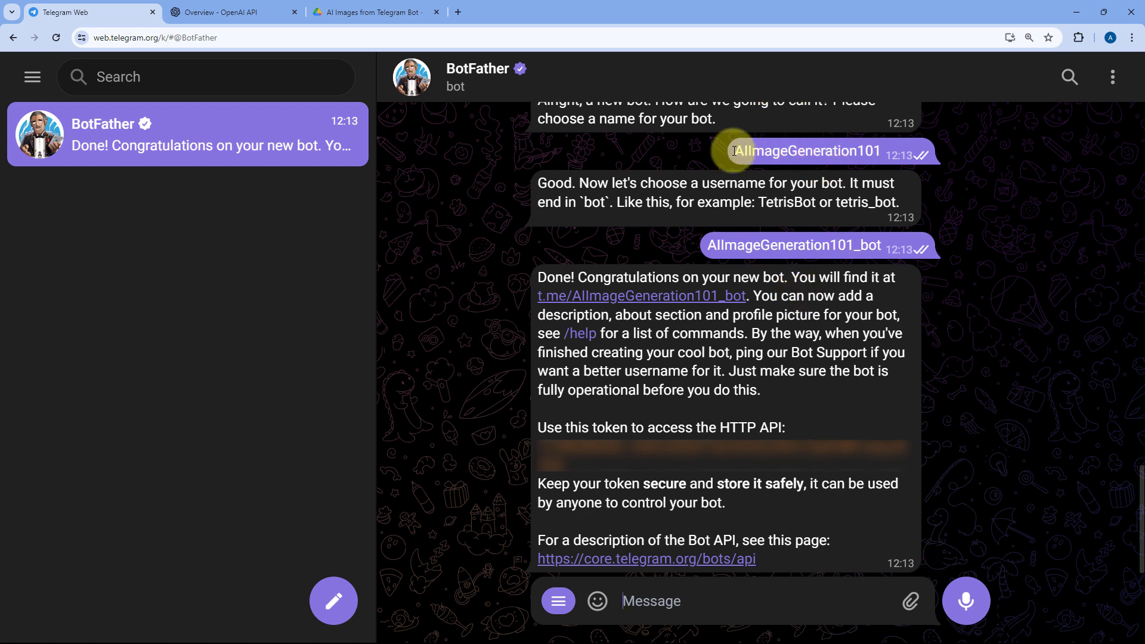
double_click(835, 186)
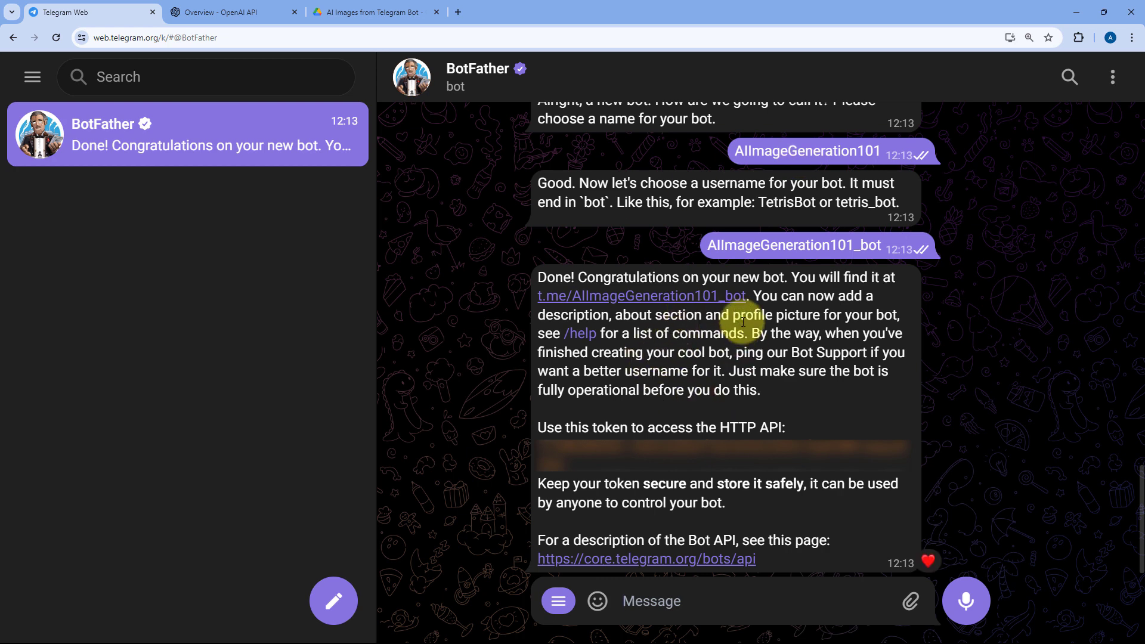
left_click(657, 297)
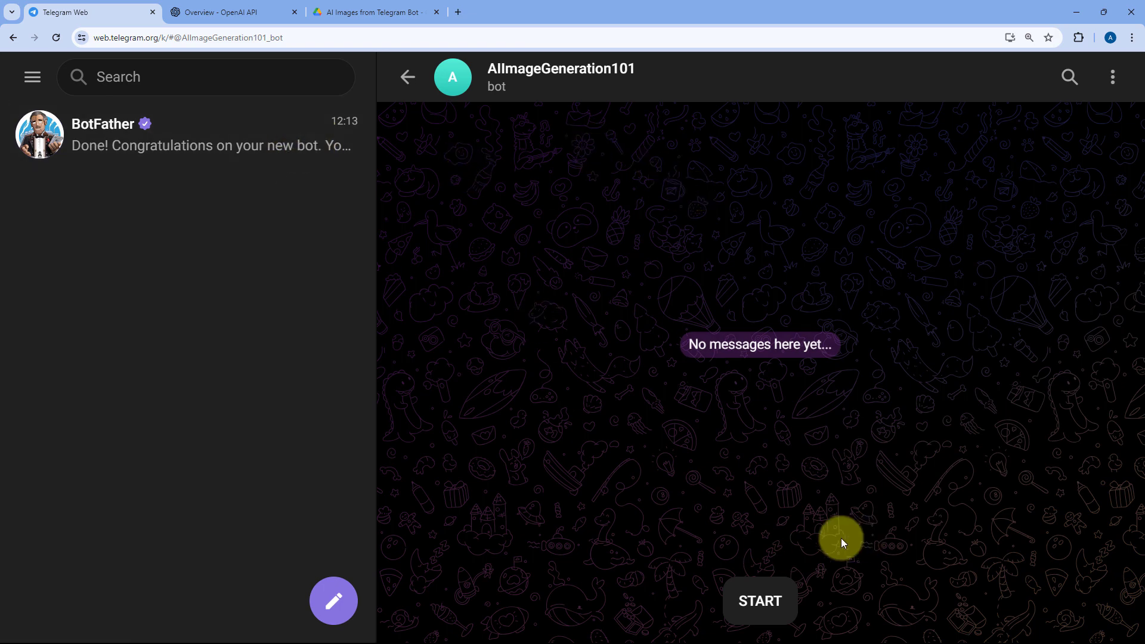
left_click(772, 599)
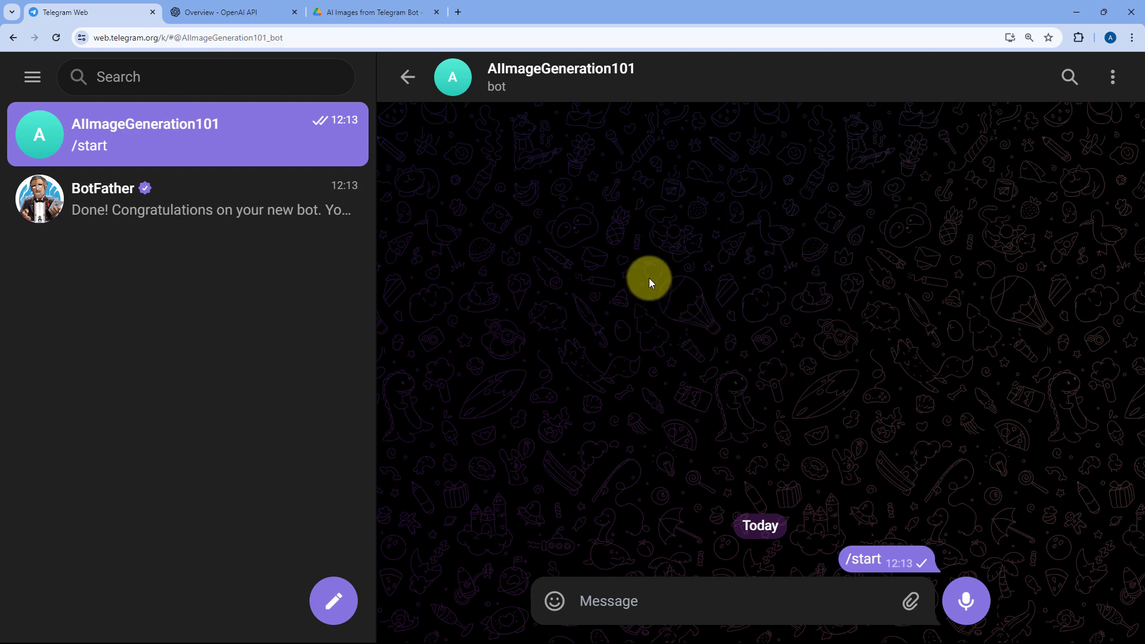
left_click(242, 193)
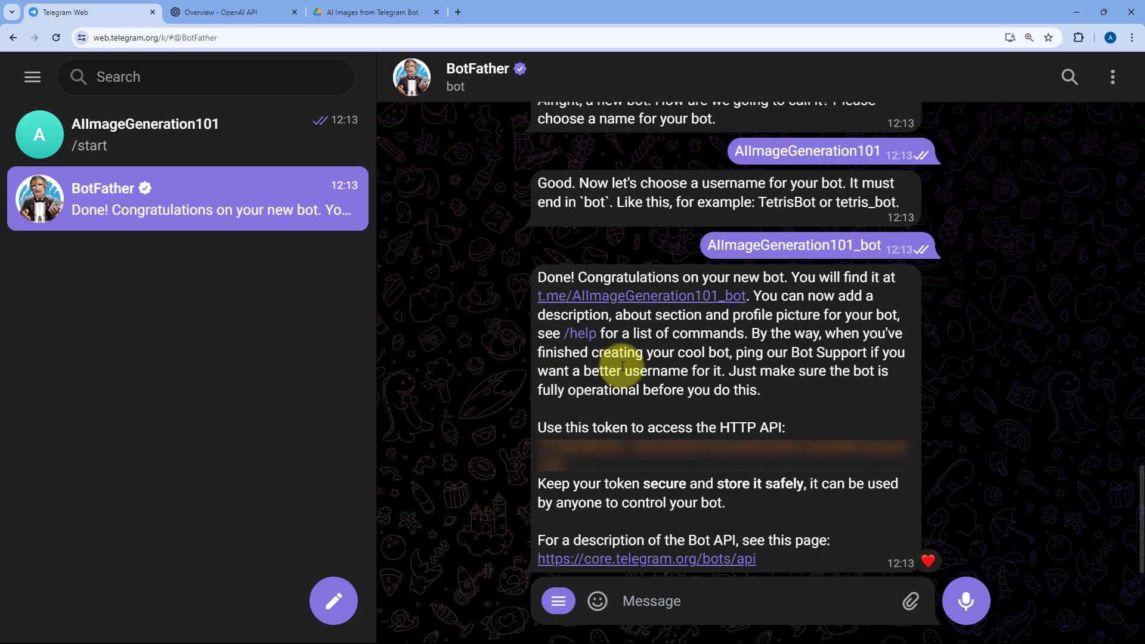
left_click(293, 124)
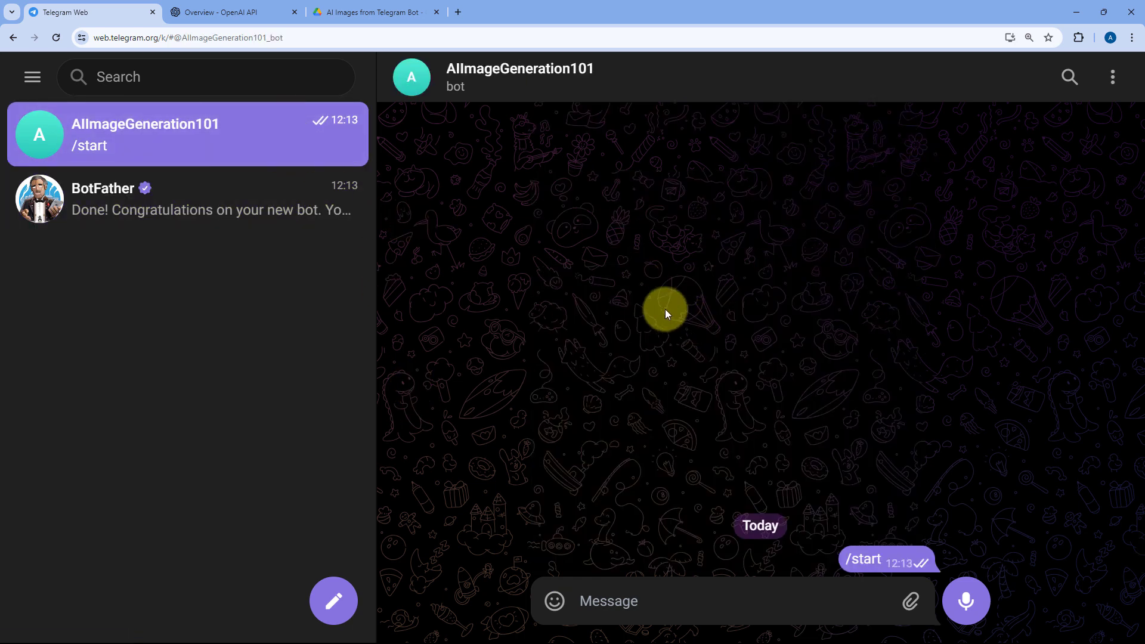
left_click(255, 9)
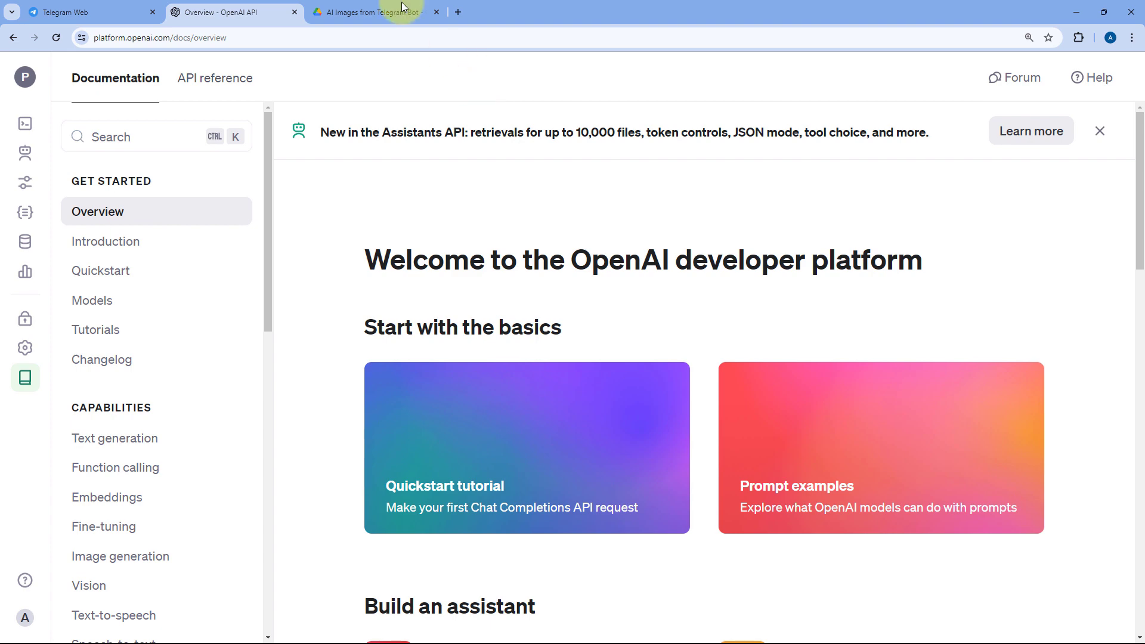
left_click(384, 12)
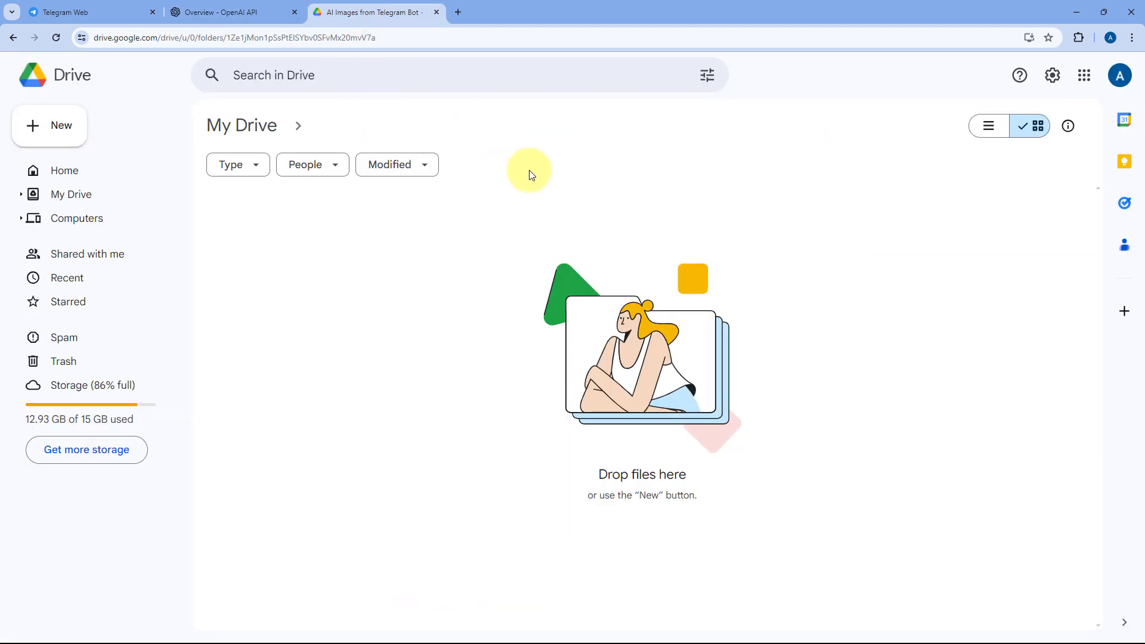
left_click(118, 12)
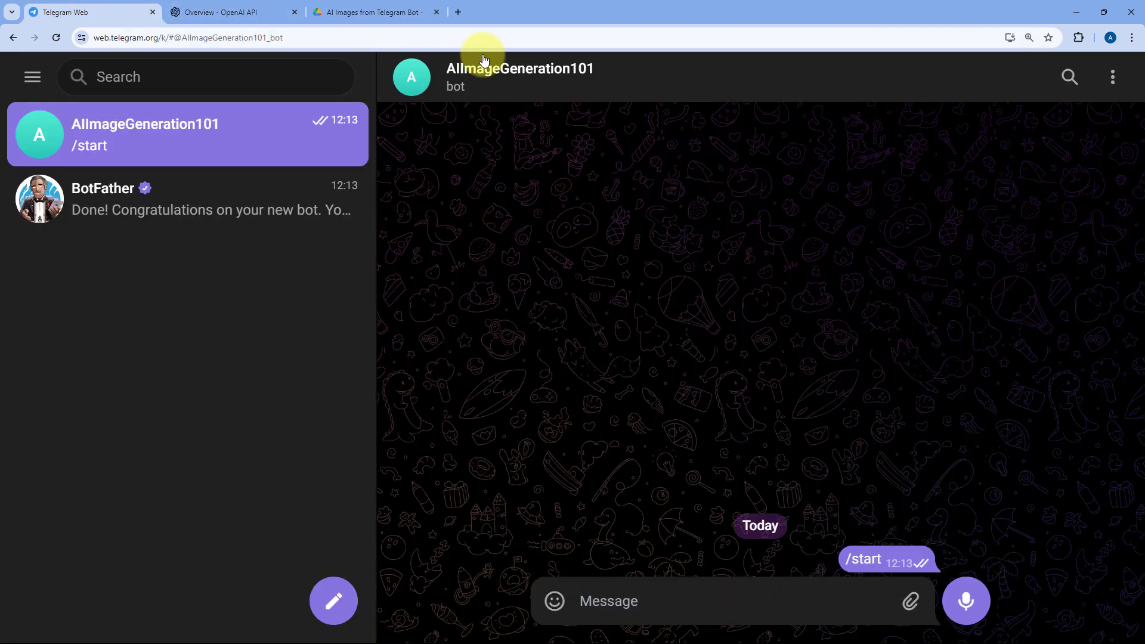
Open pabbly.com/connect in a new browser tab, sign in and access the Pabbly Connect dashboard.
left_click(458, 12)
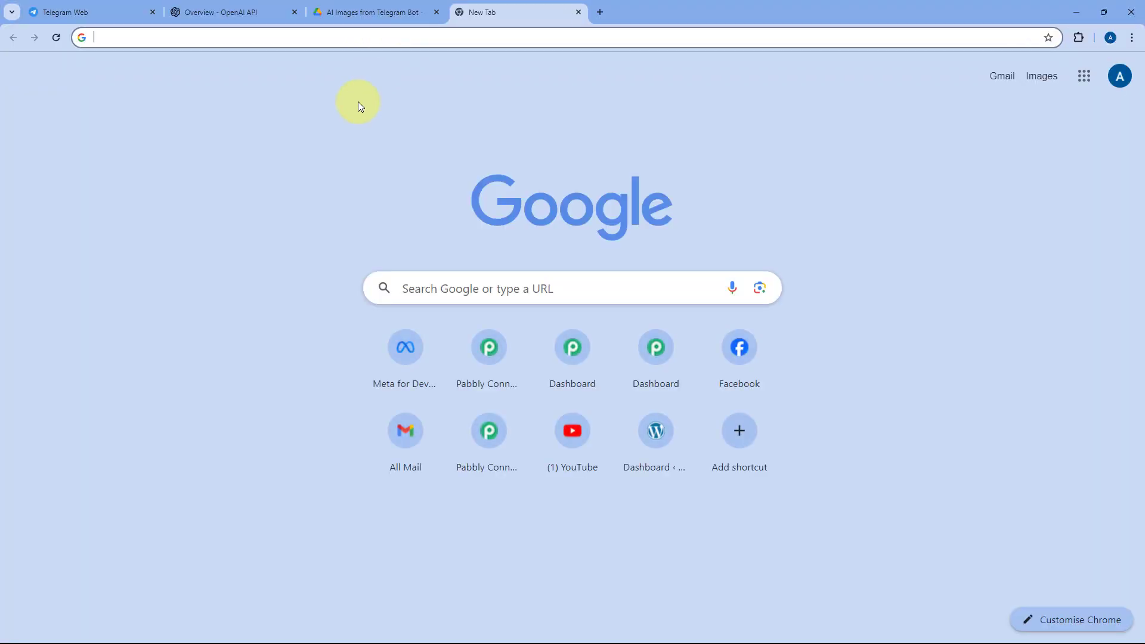
type("pabbly.co")
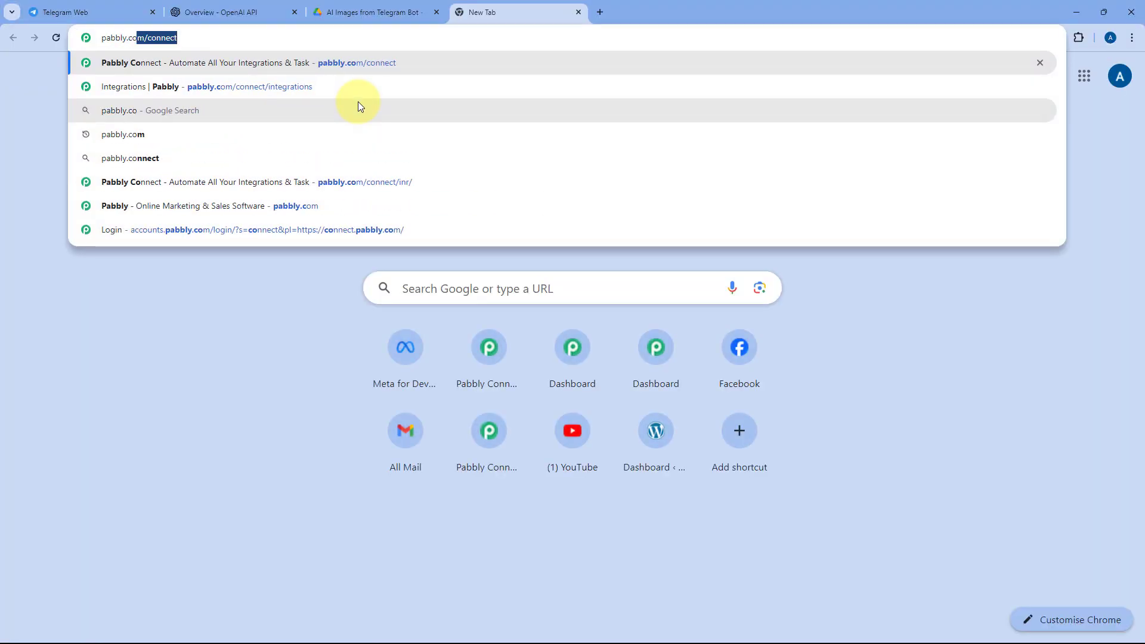
type("m/connect")
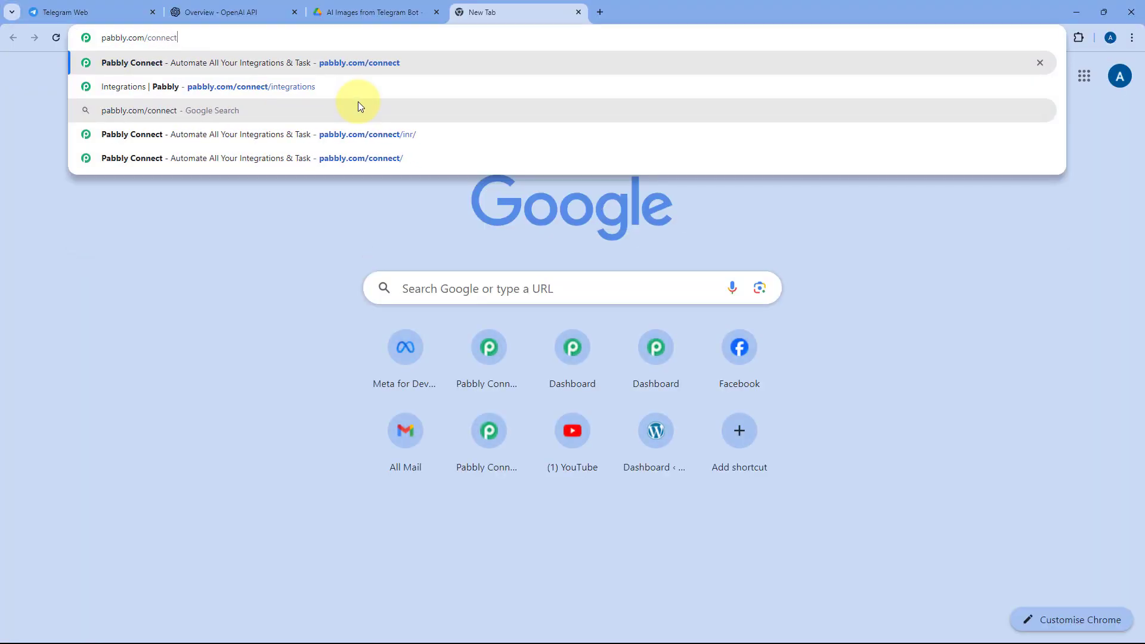
key("Return")
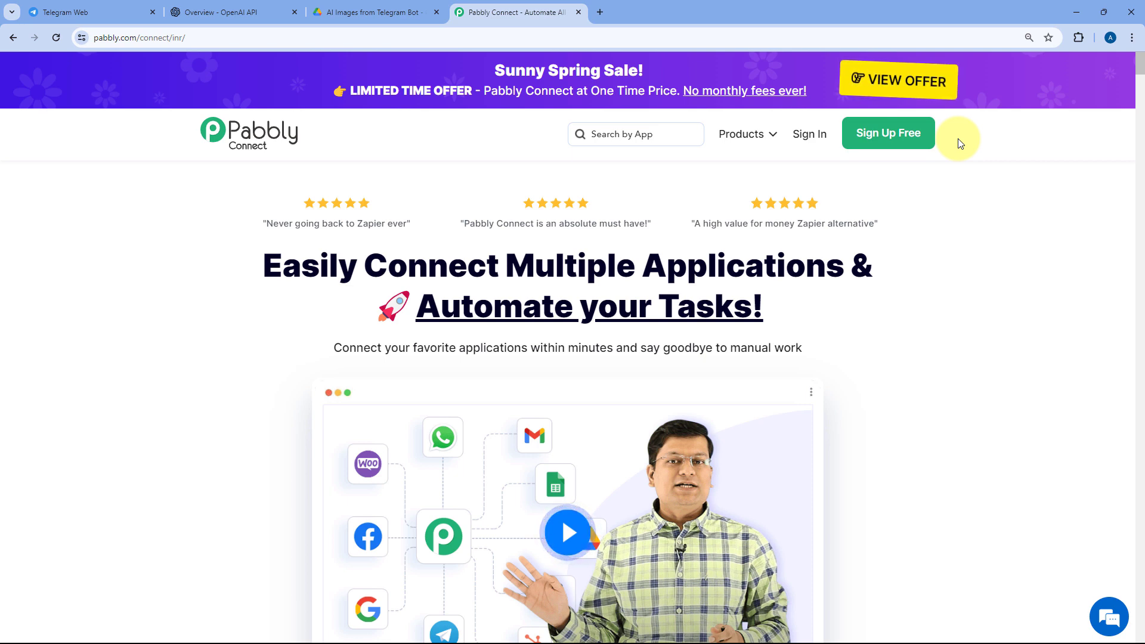
left_click(799, 138)
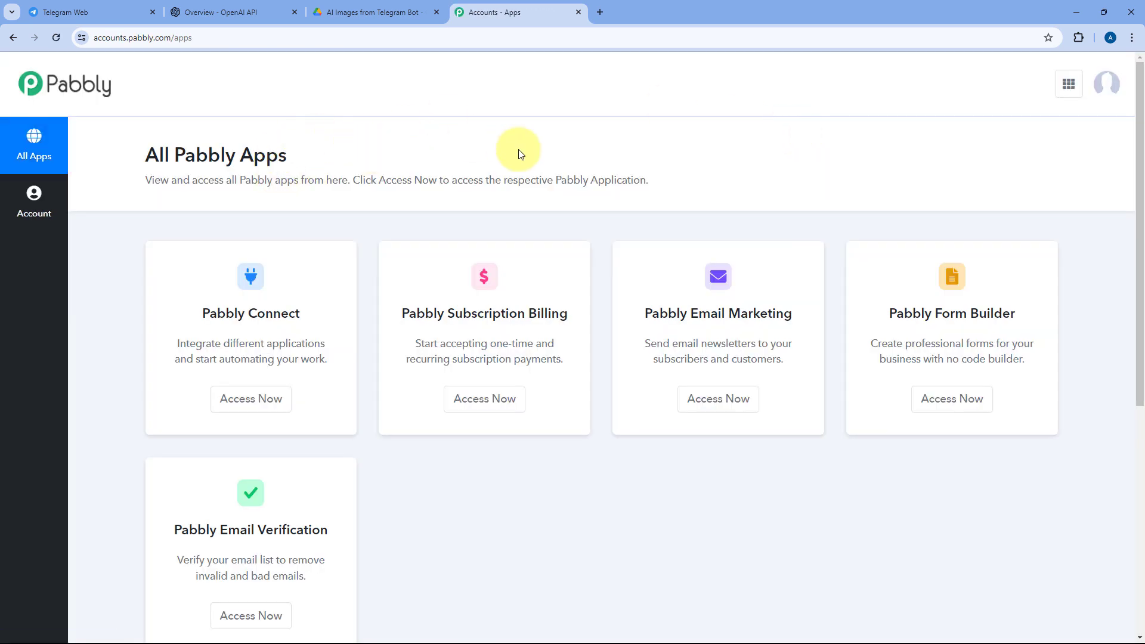
left_click(261, 398)
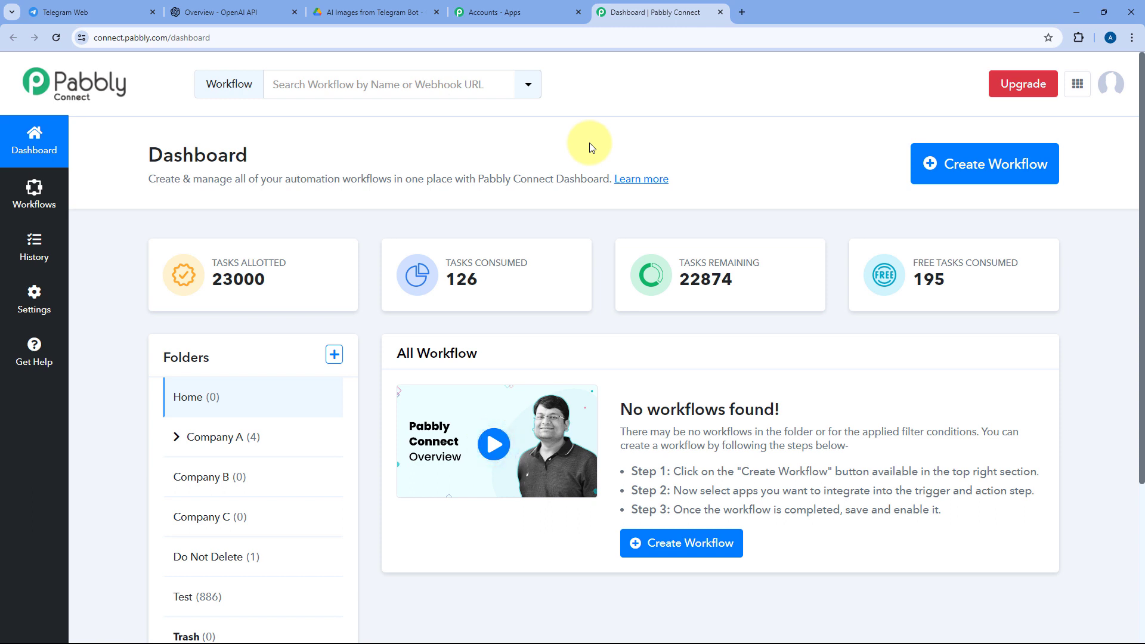
Create a workflow named "AI Image Generation Bot" in the Home folder.
left_click(980, 177)
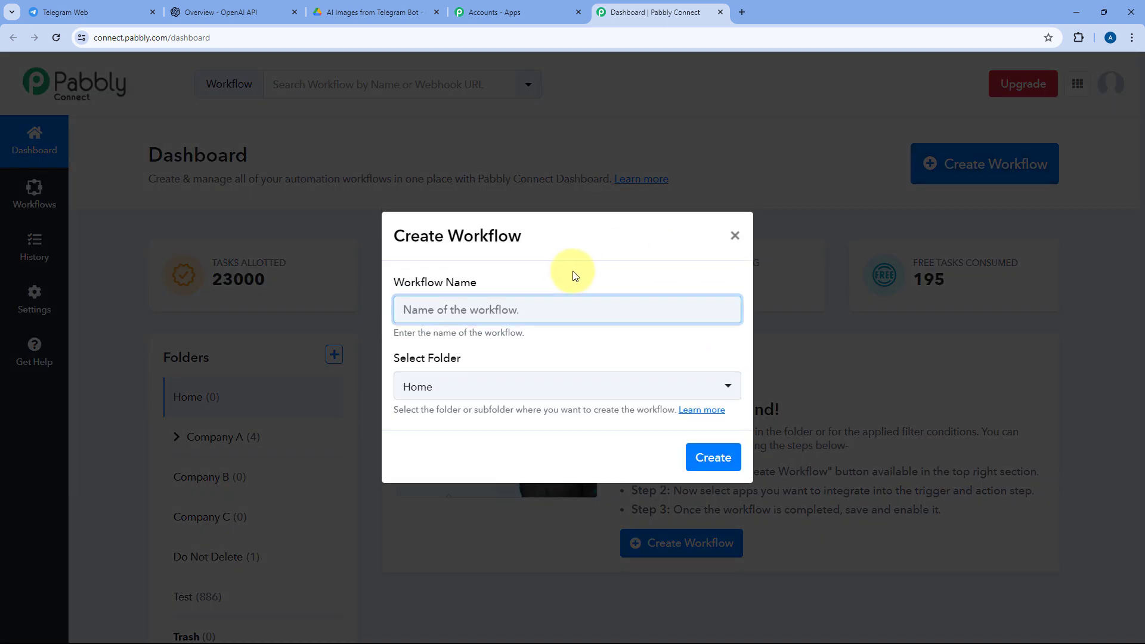
type("AI Image Generation Bot")
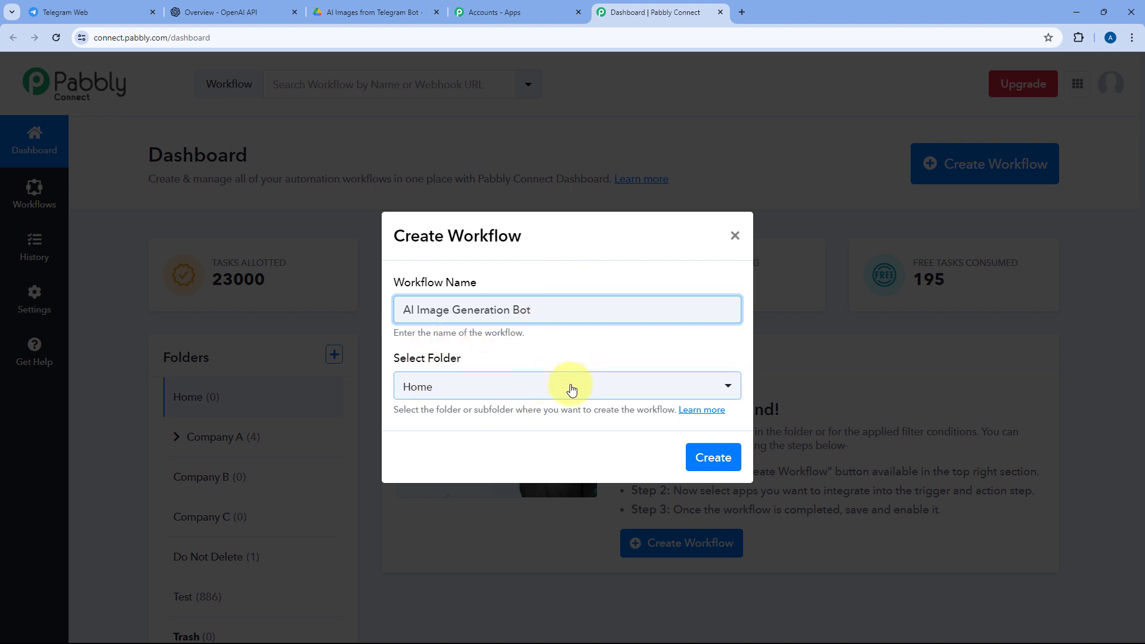
left_click(607, 386)
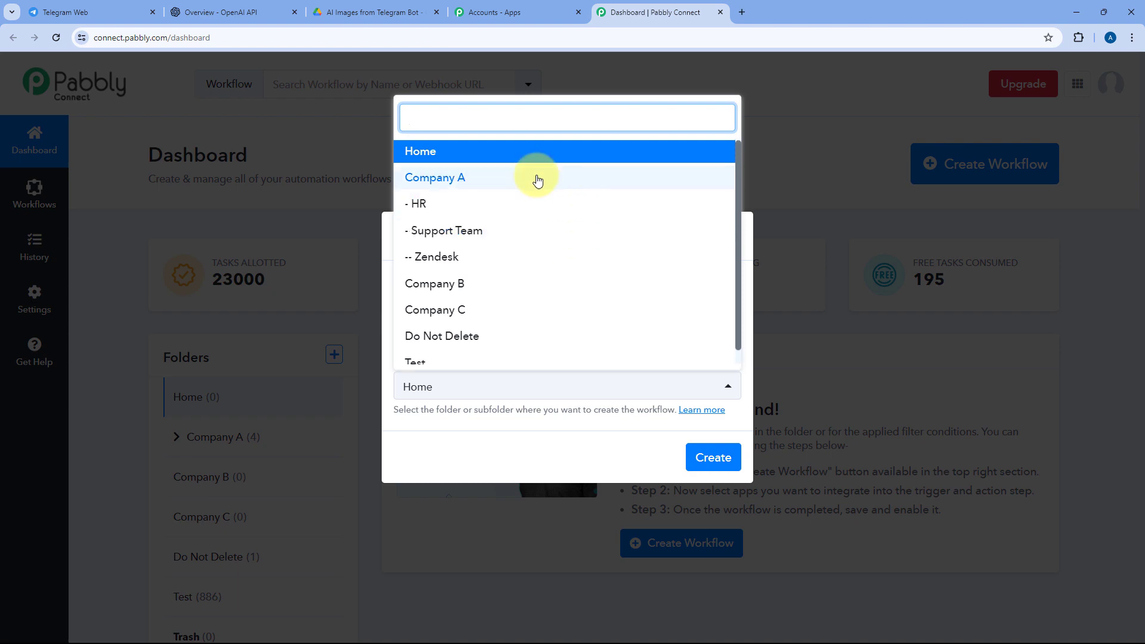
left_click(544, 153)
left_click(709, 457)
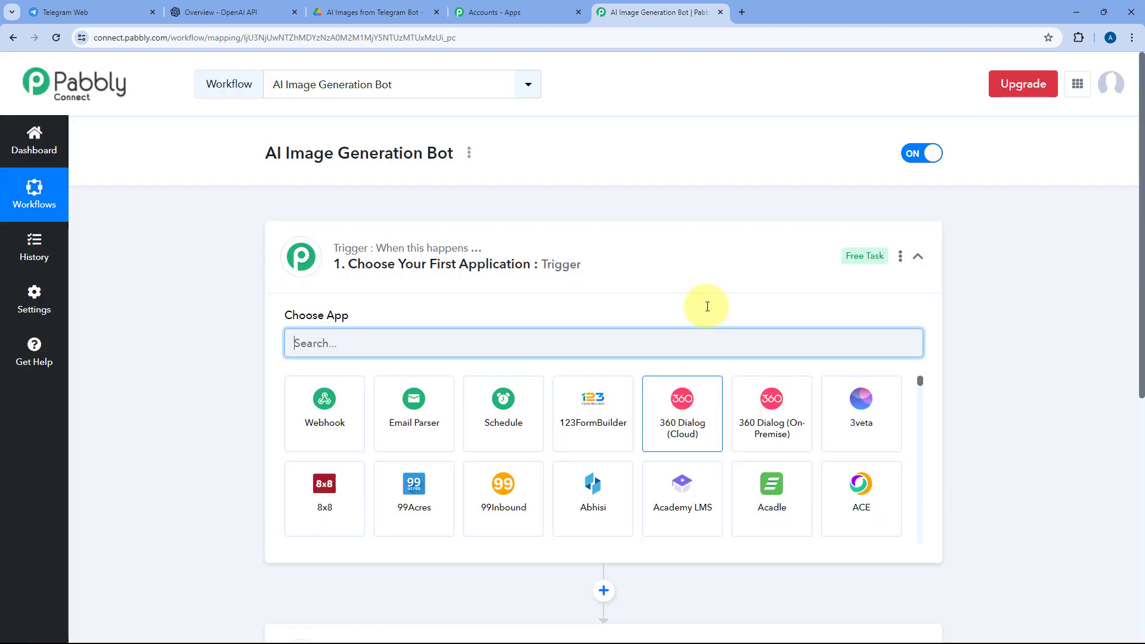
Review the workflow's trigger and action steps alongside the Telegram bot chat, the OpenAI platform and the Google Drive folder.
left_click(676, 254)
scroll(248, 285, "down", 1)
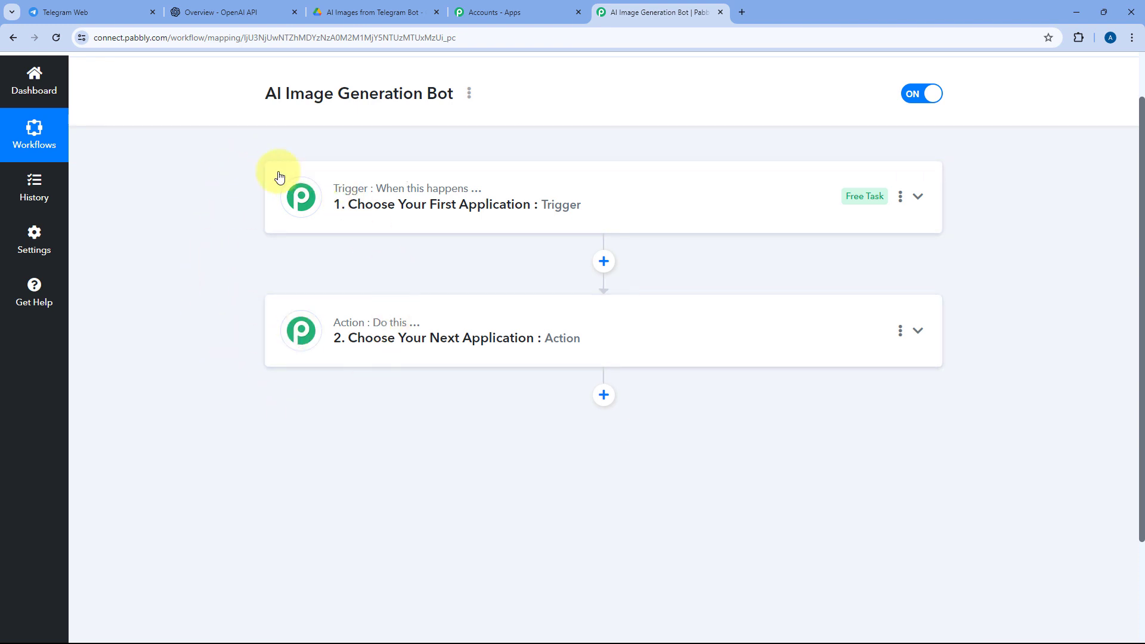
mouse_move(357, 198)
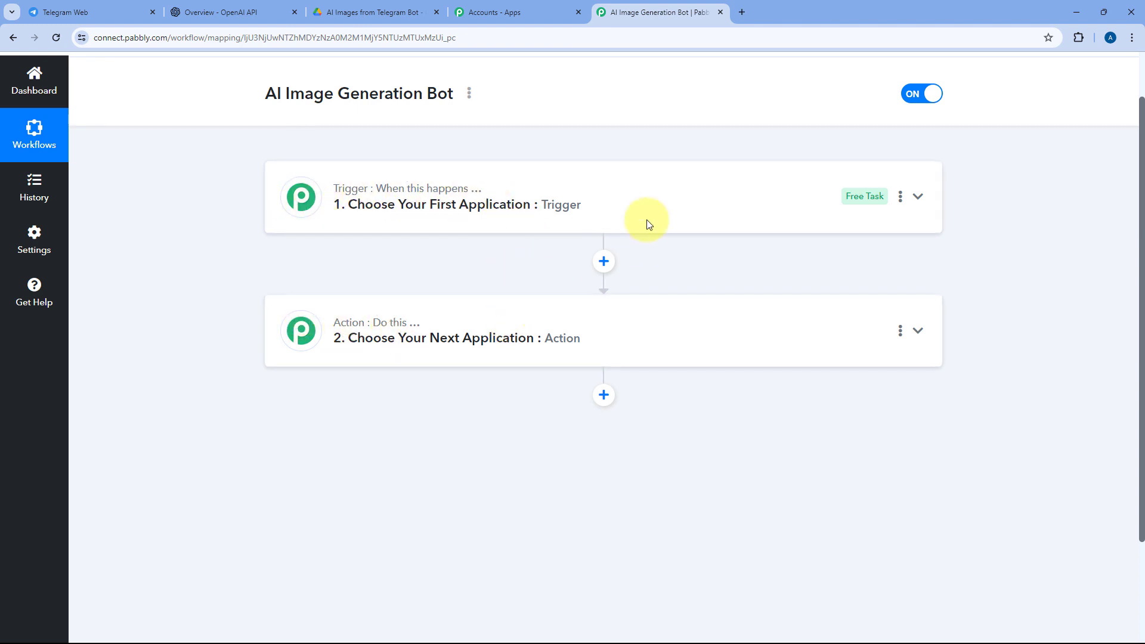
left_click(634, 199)
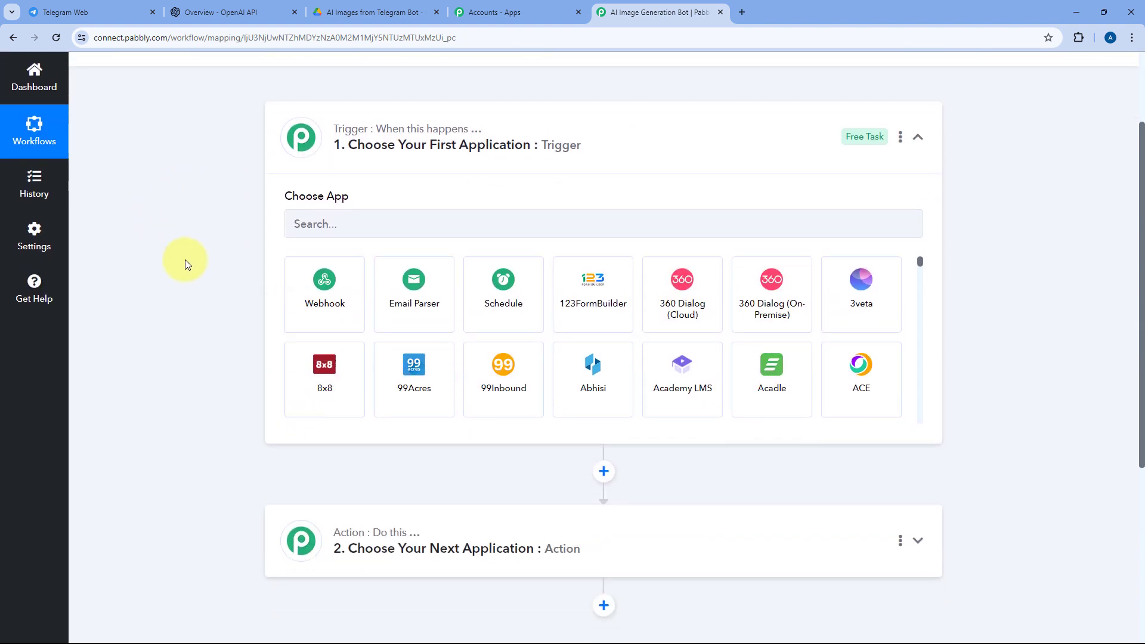
left_click(95, 12)
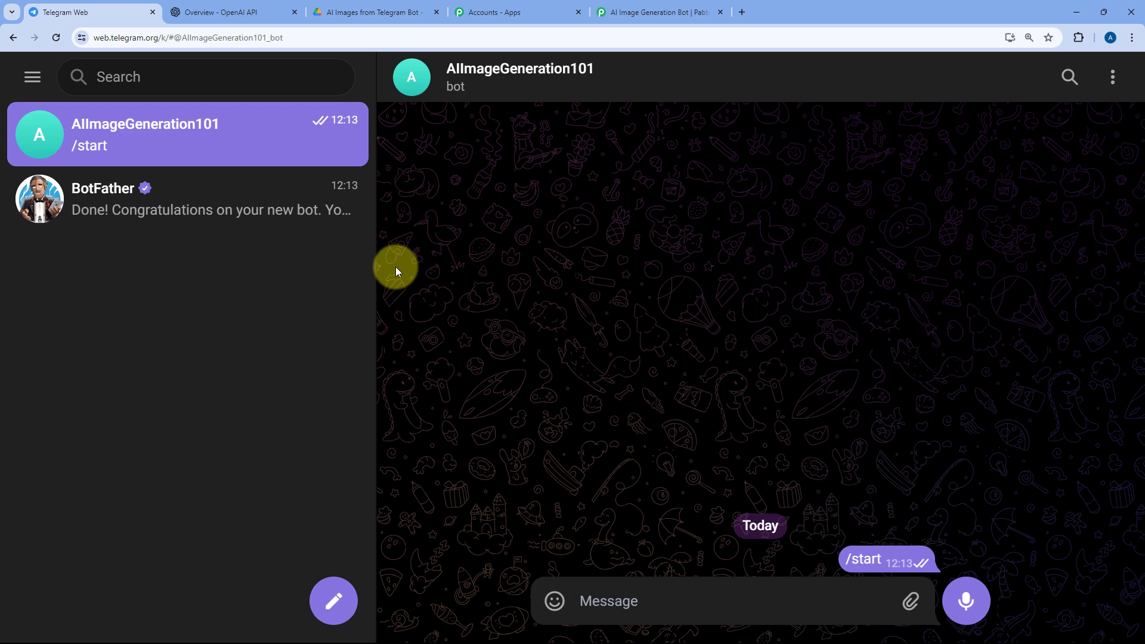
left_click(629, 12)
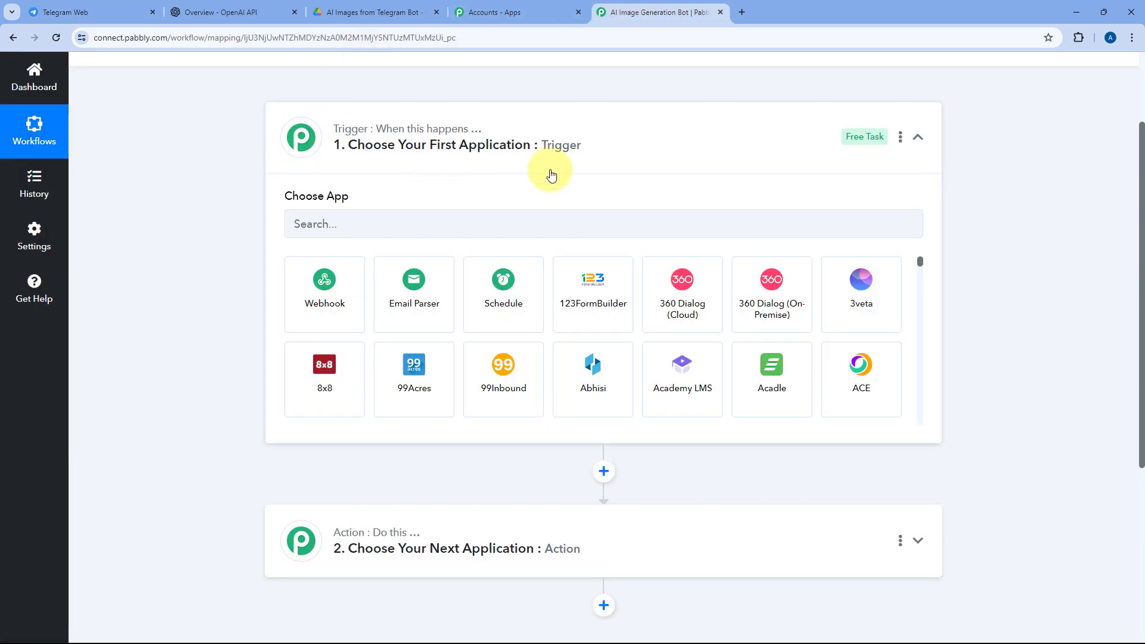
left_click(99, 12)
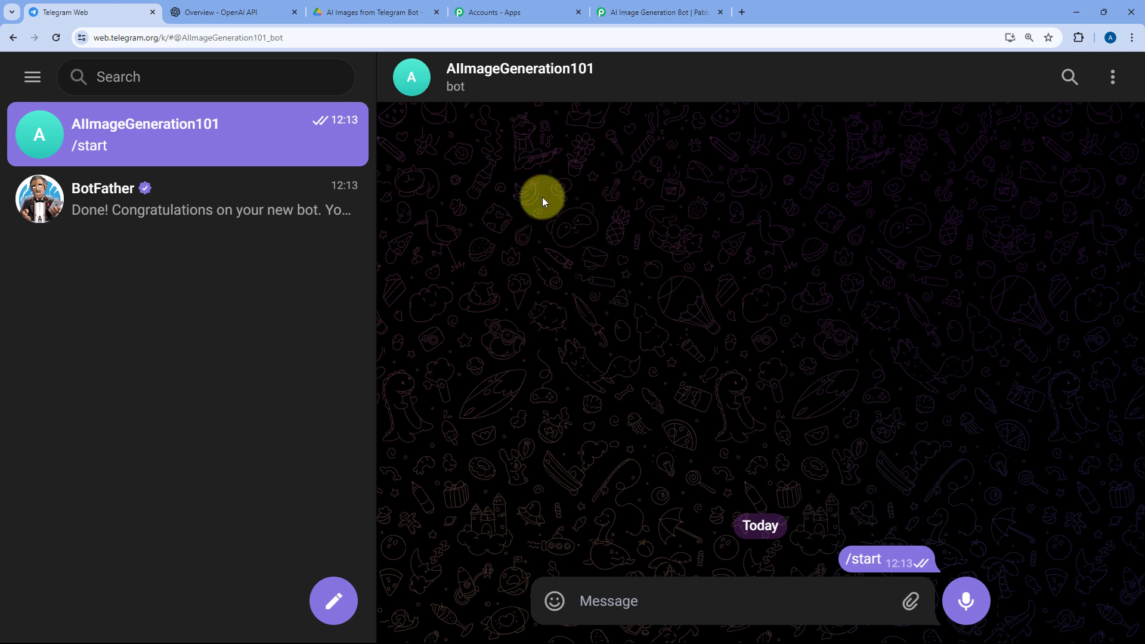
left_click(650, 11)
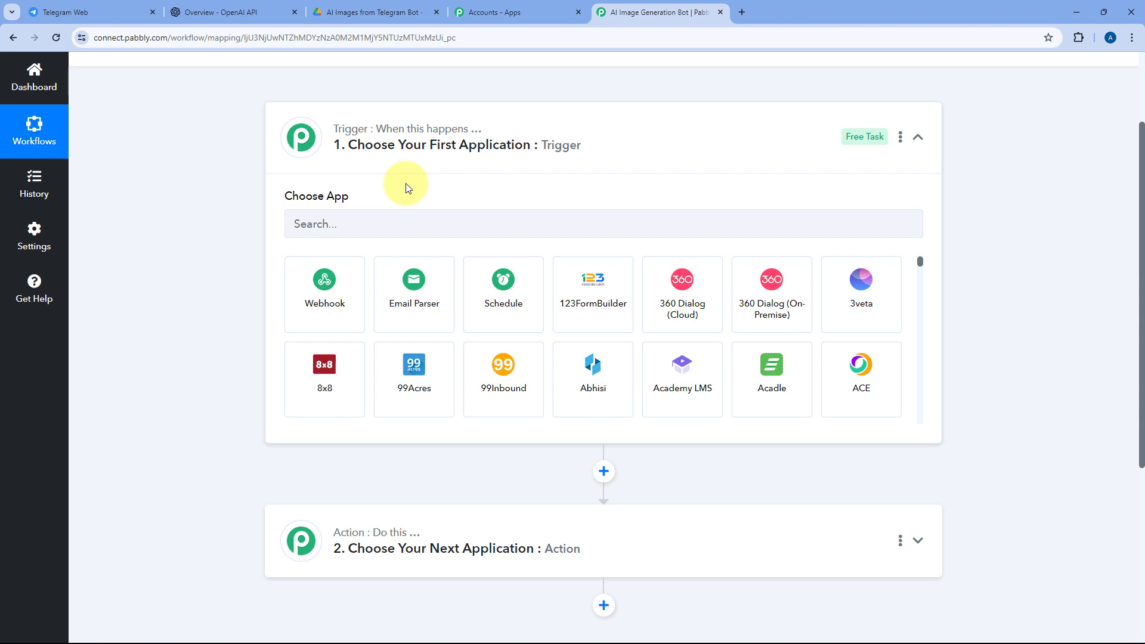
scroll(258, 223, "down", 2)
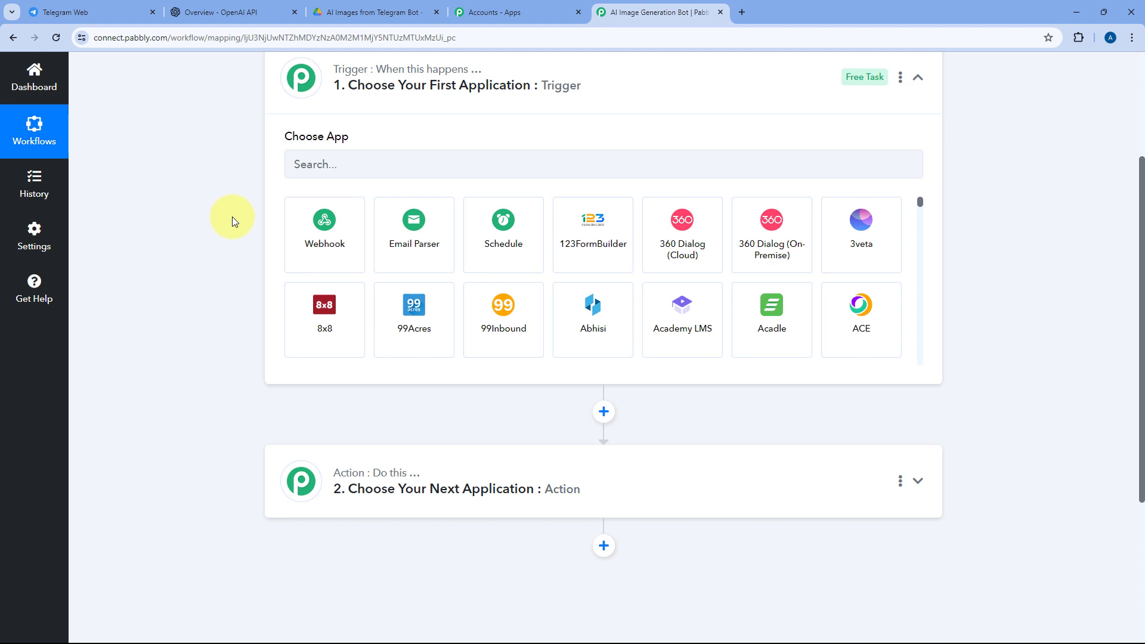
left_click(251, 6)
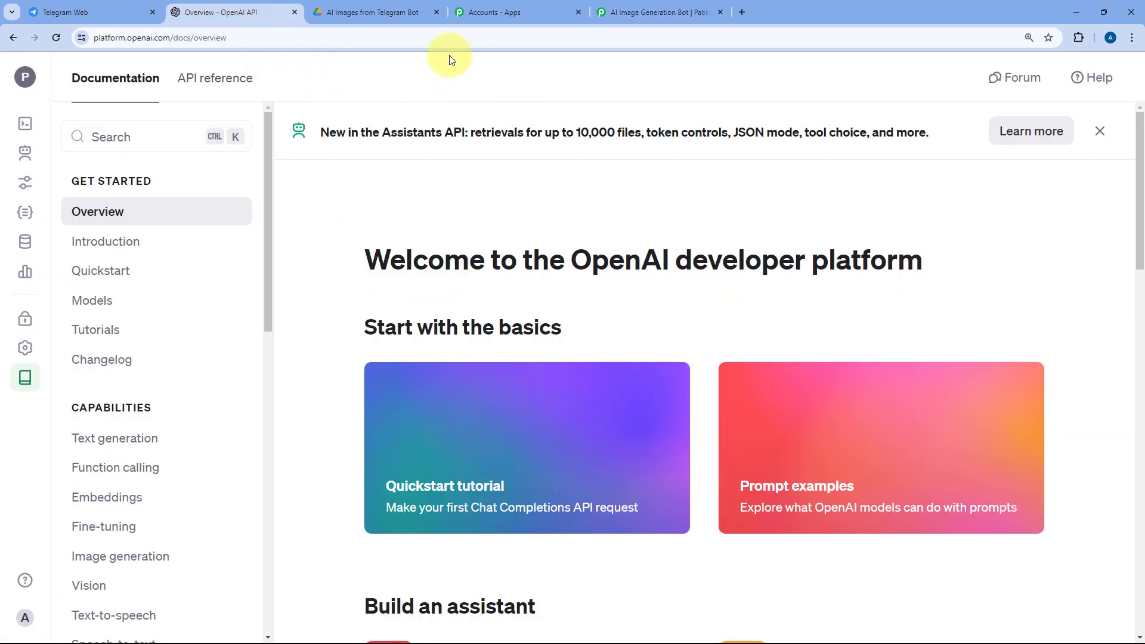
left_click(626, 11)
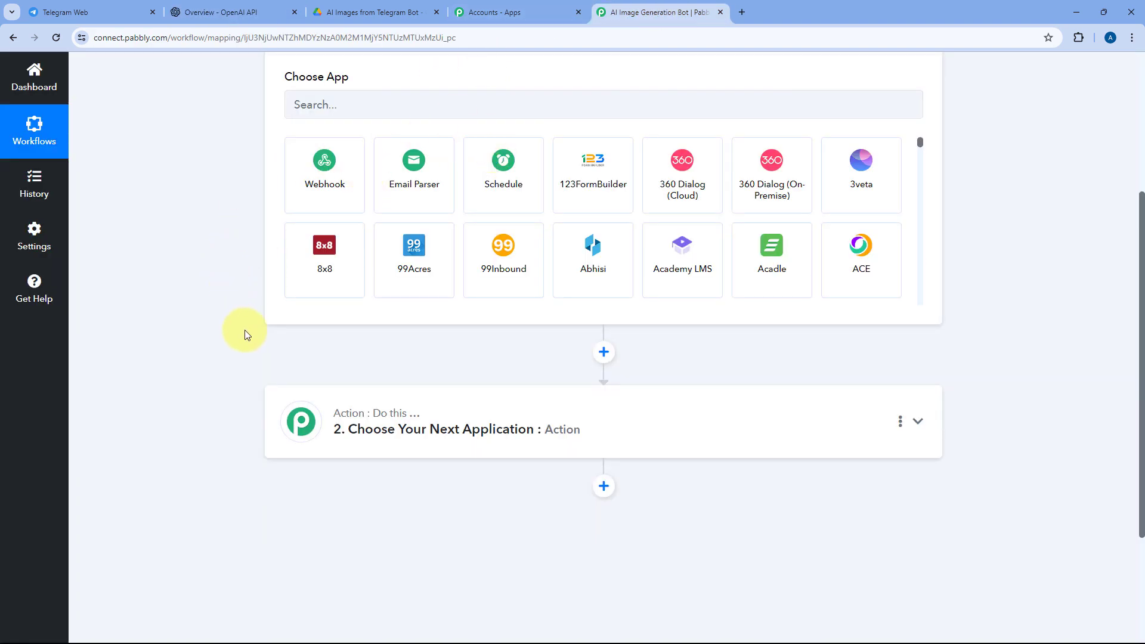
left_click(353, 9)
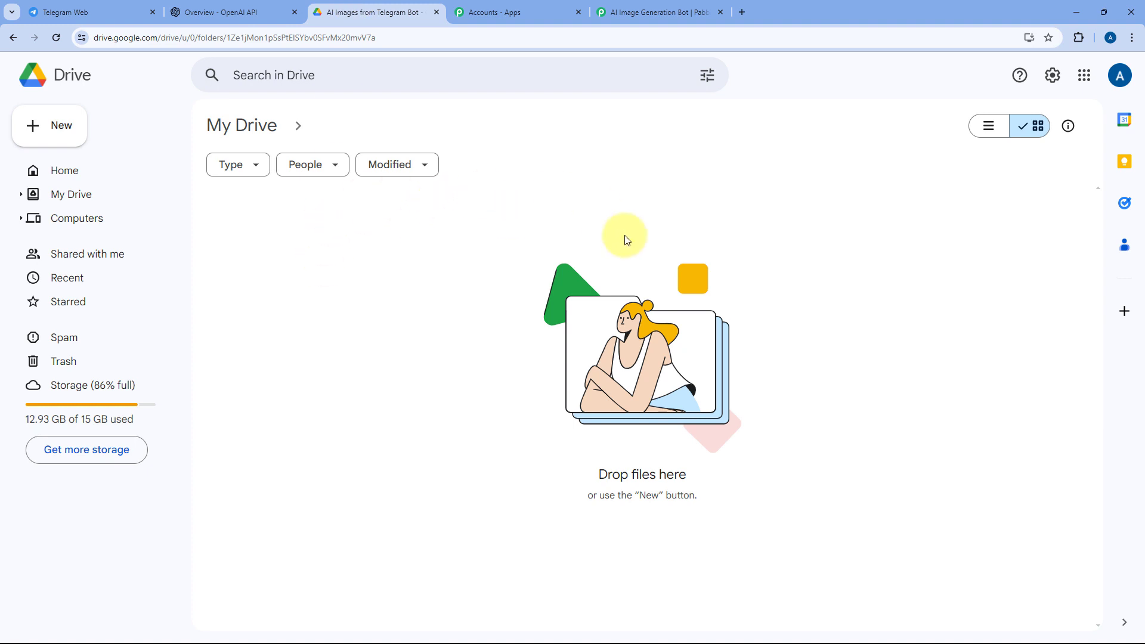
left_click(656, 12)
Choose Telegram Bot as the trigger app with Set Webhook / Watch Updates as the trigger event.
scroll(227, 245, "up", 2)
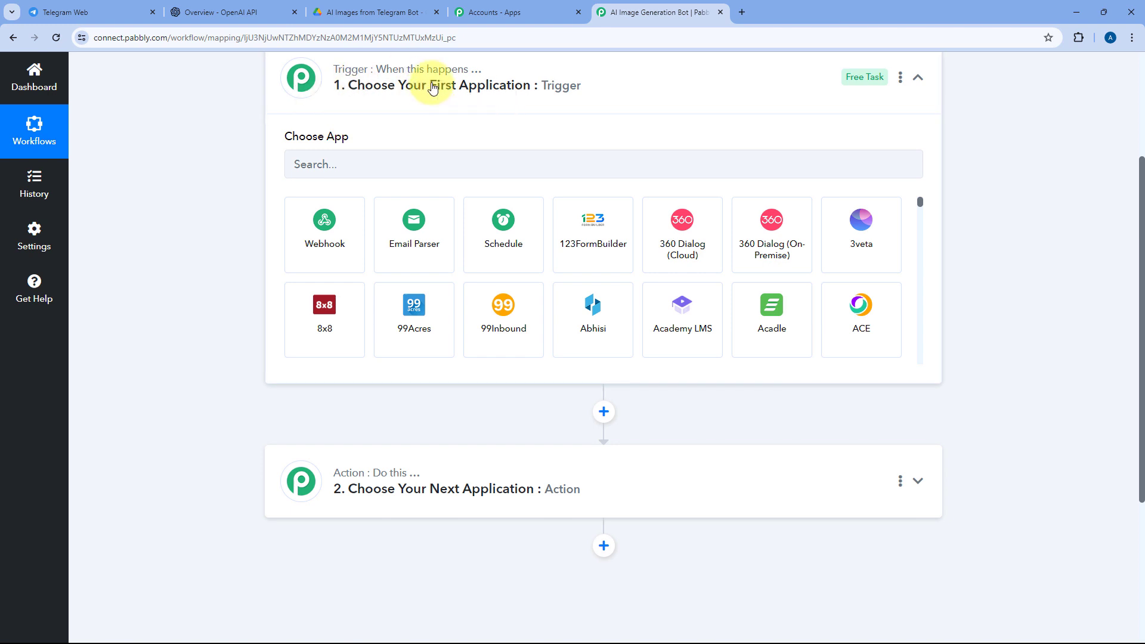
left_click(332, 167)
type("Telegr")
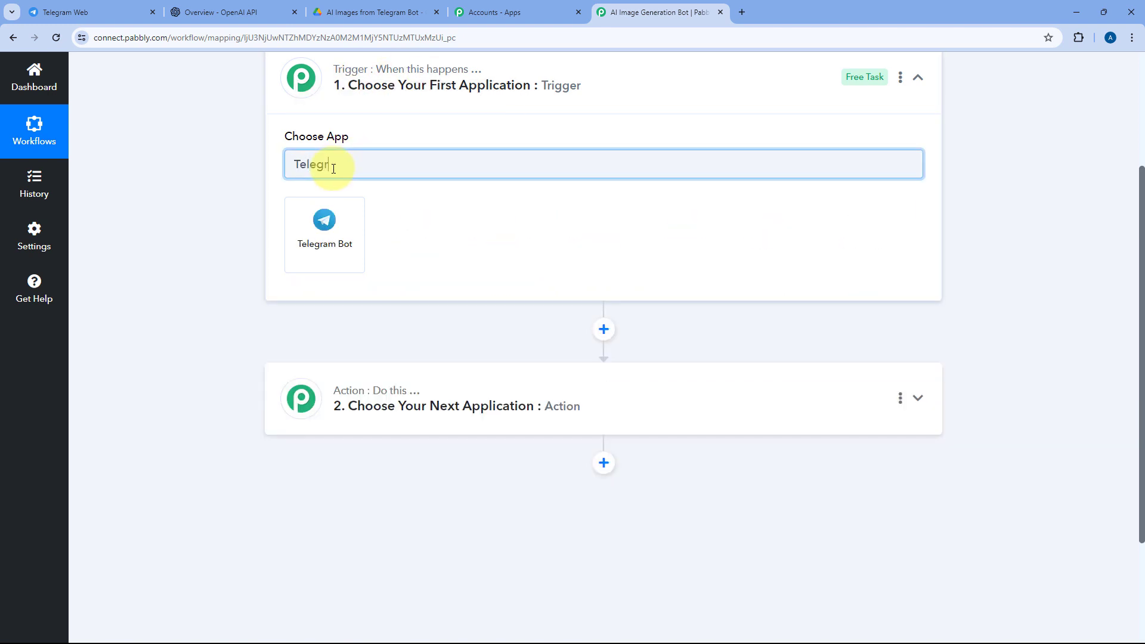
left_click(337, 232)
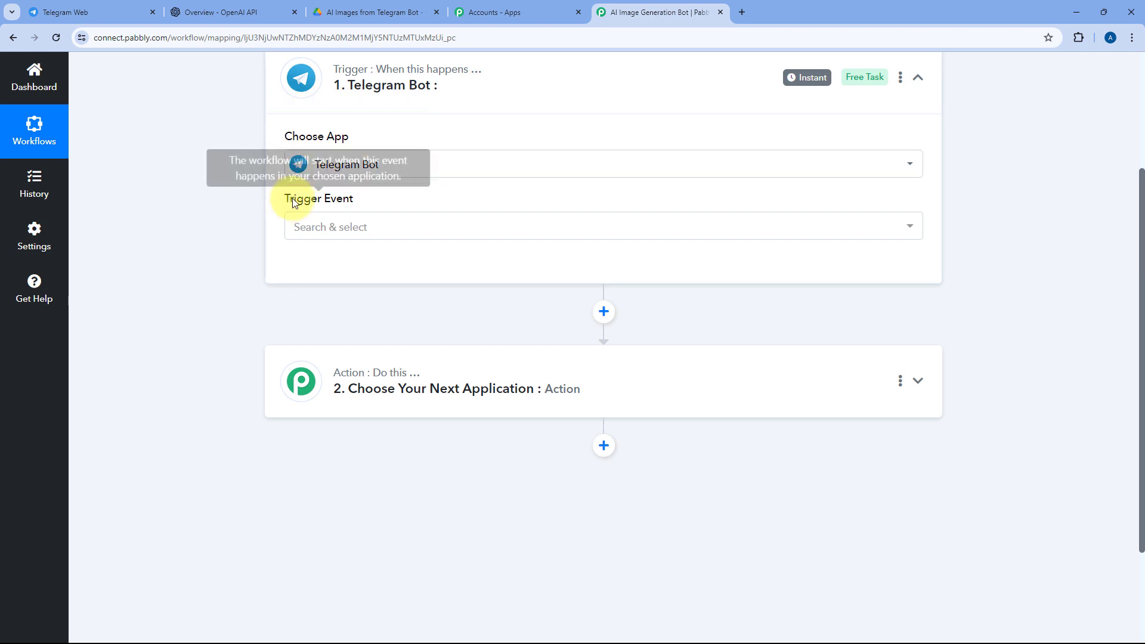
left_click(373, 229)
scroll(259, 247, "down", 1)
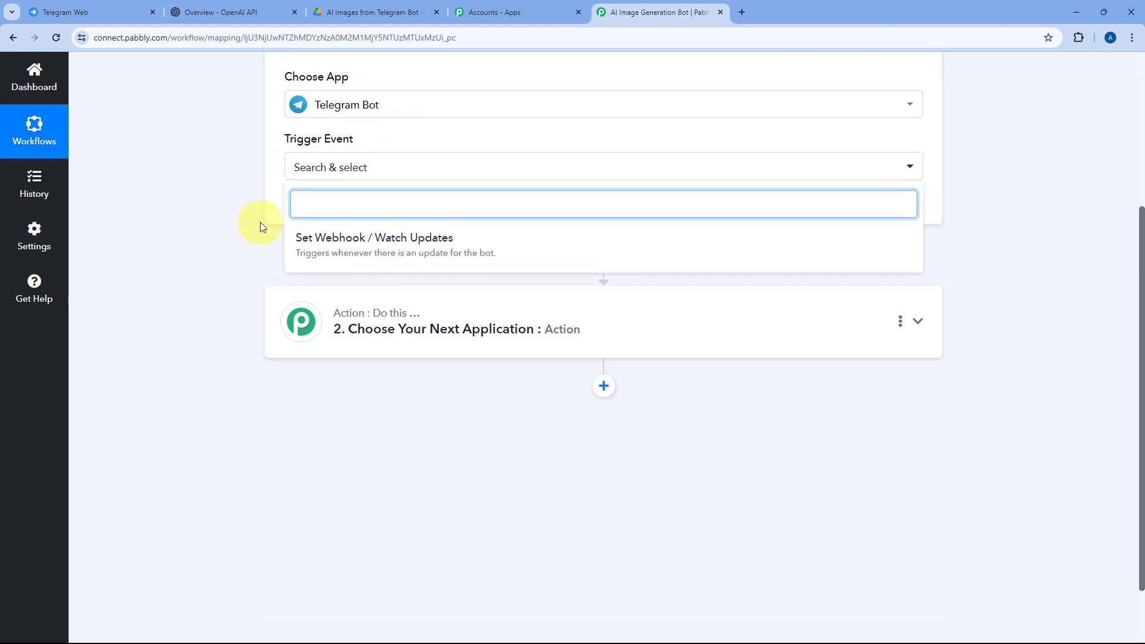
left_click(351, 251)
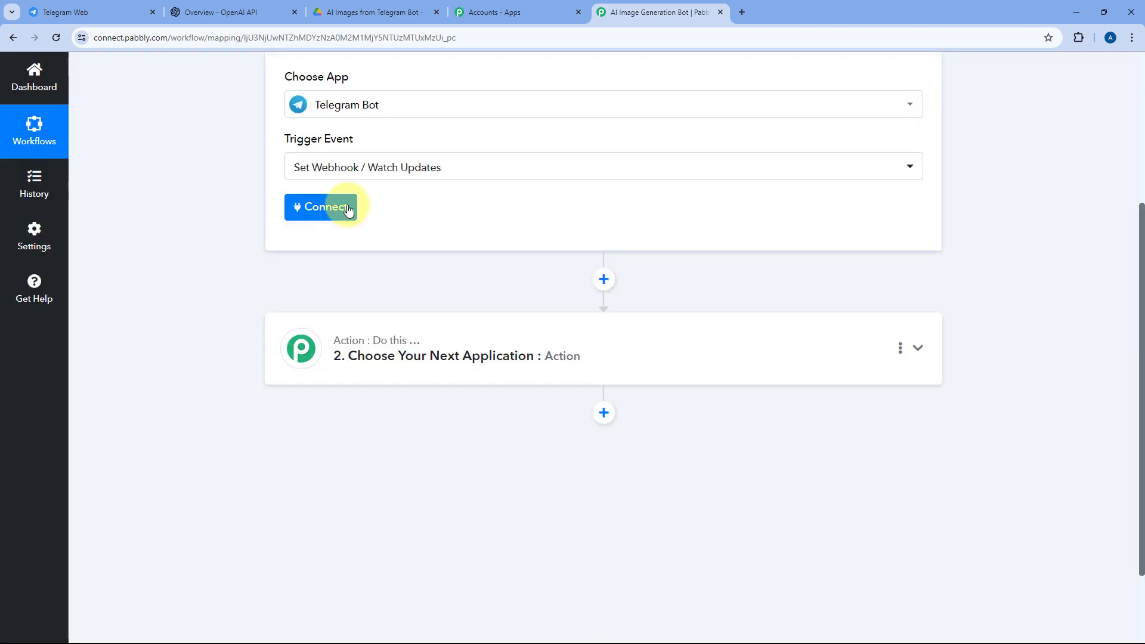
Start adding a new Telegram Bot connection for the trigger.
left_click(327, 216)
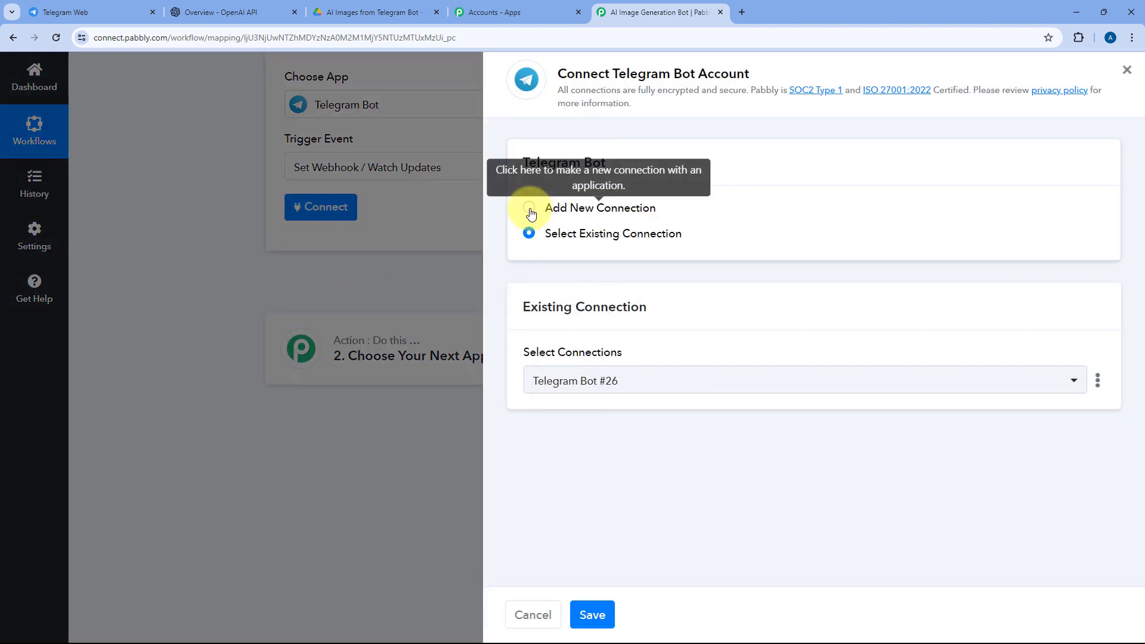
left_click(651, 214)
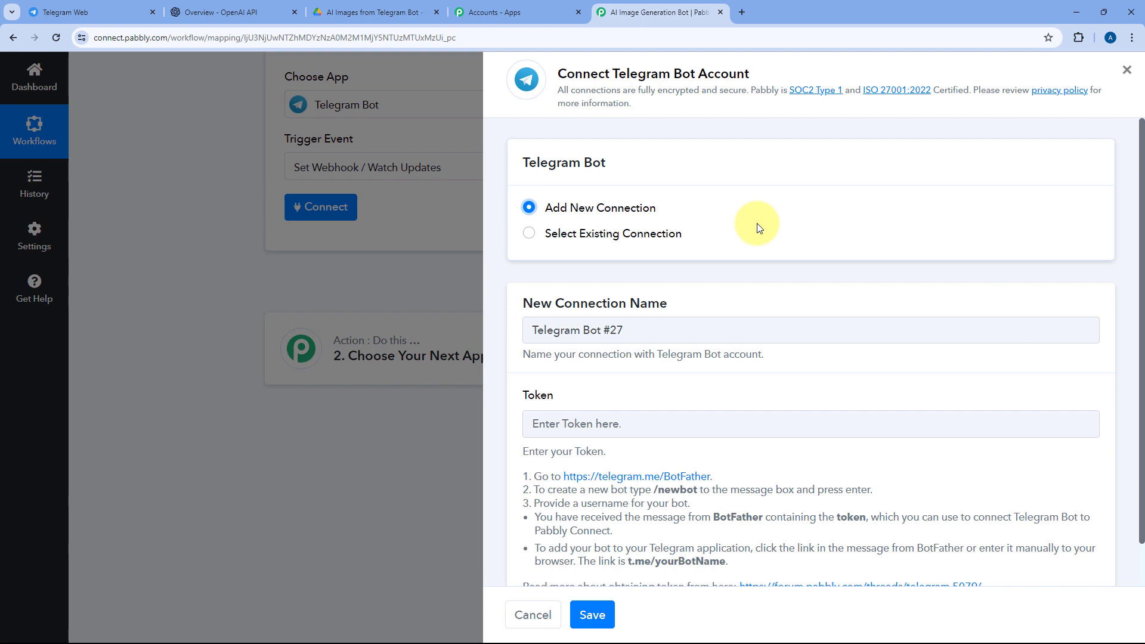
scroll(757, 223, "down", 1)
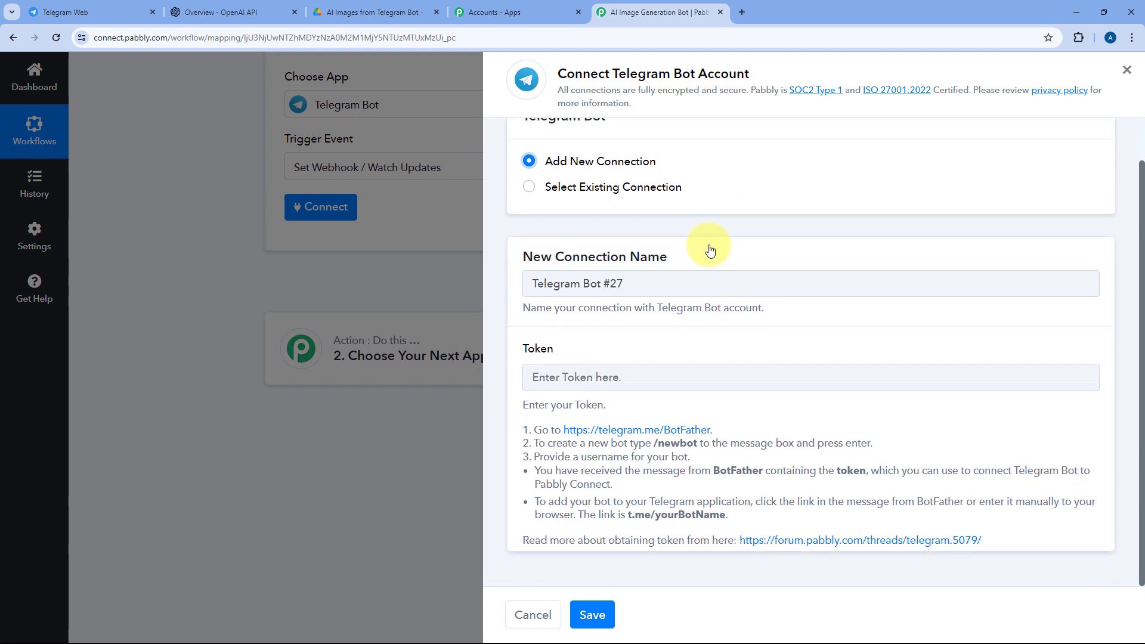
left_click(89, 12)
left_click(620, 12)
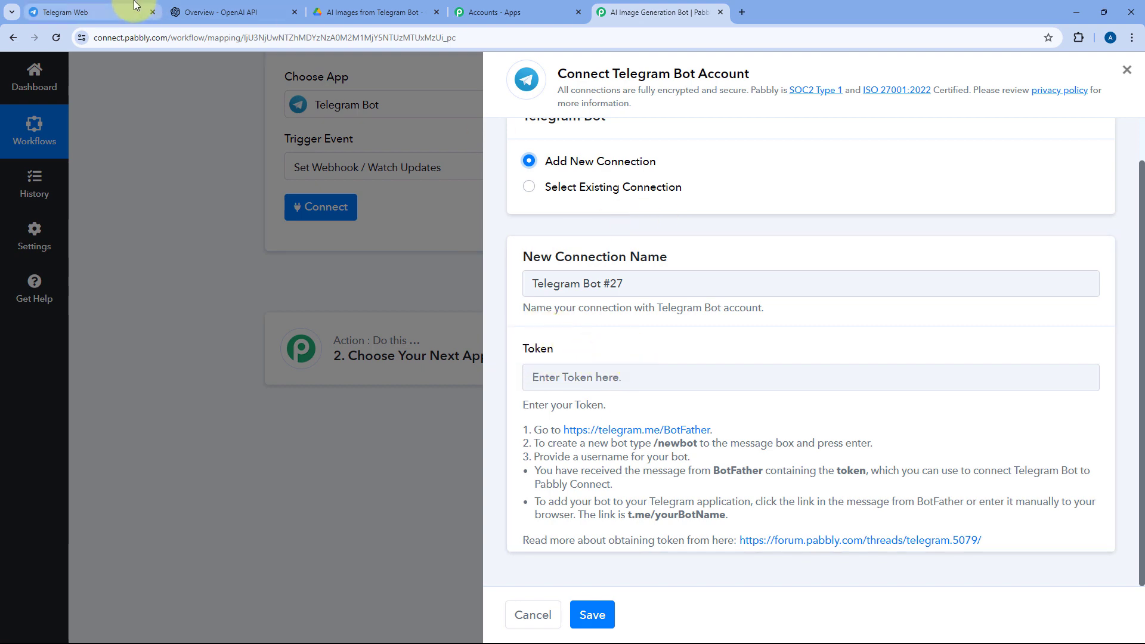
Copy the bot's API token from the BotFather chat, paste it as the new Telegram Bot connection's token and save the connection.
left_click(89, 12)
left_click(207, 199)
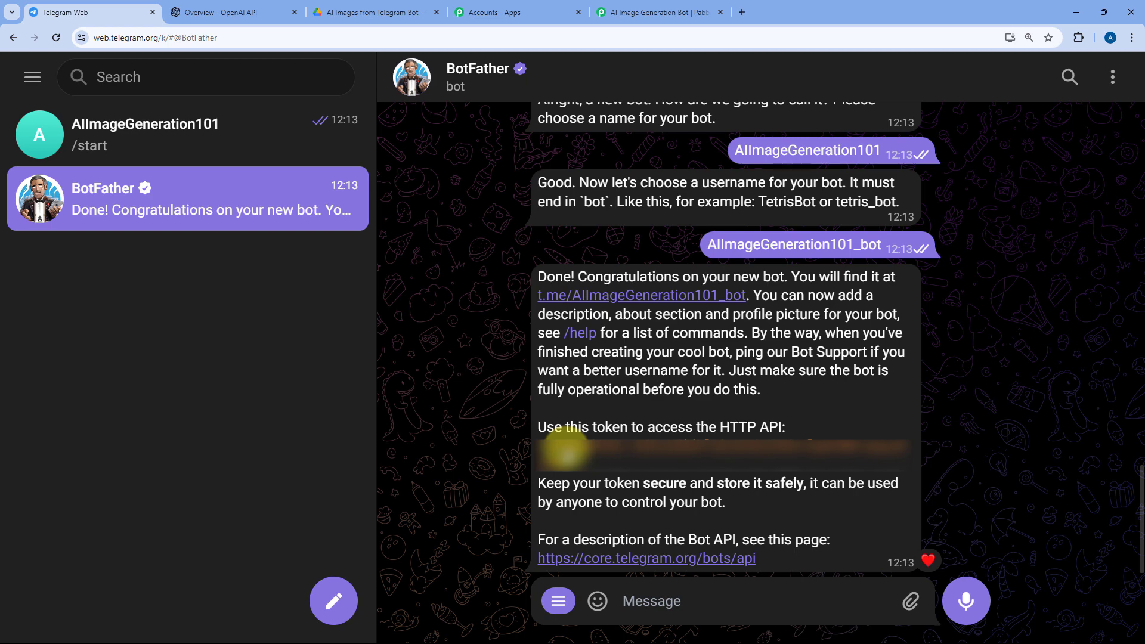
left_click(565, 447)
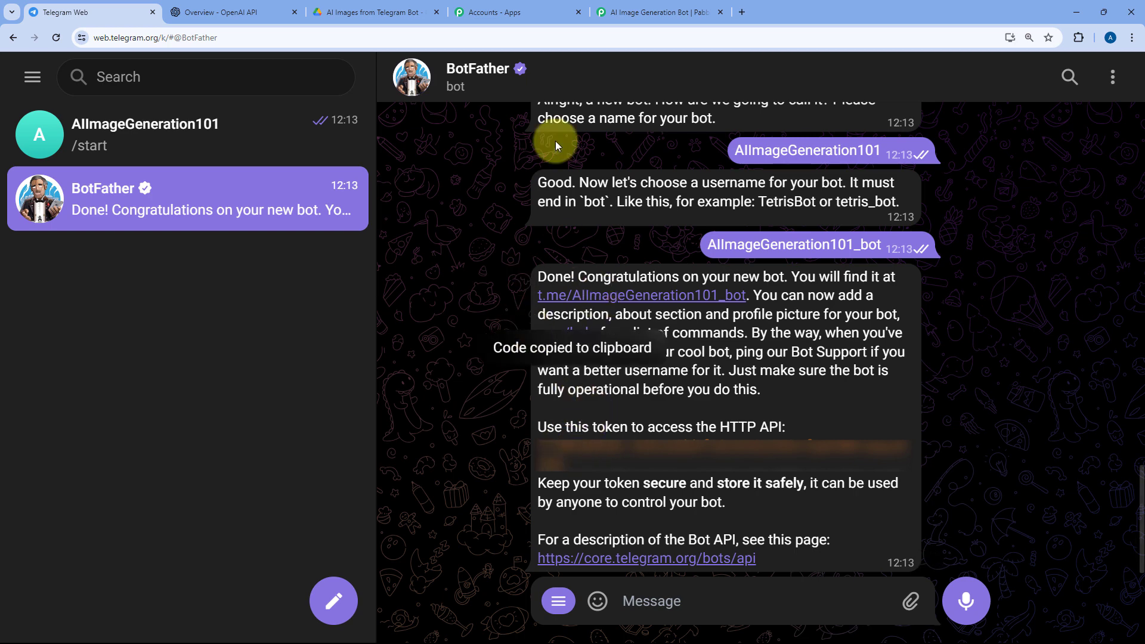
left_click(686, 11)
right_click(583, 375)
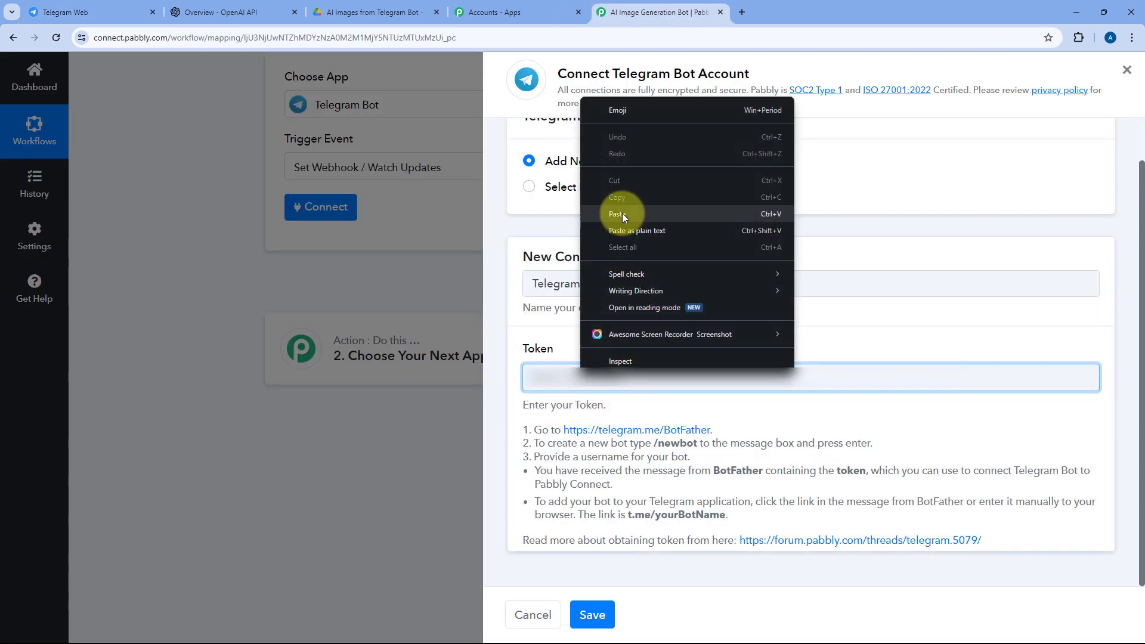
left_click(621, 213)
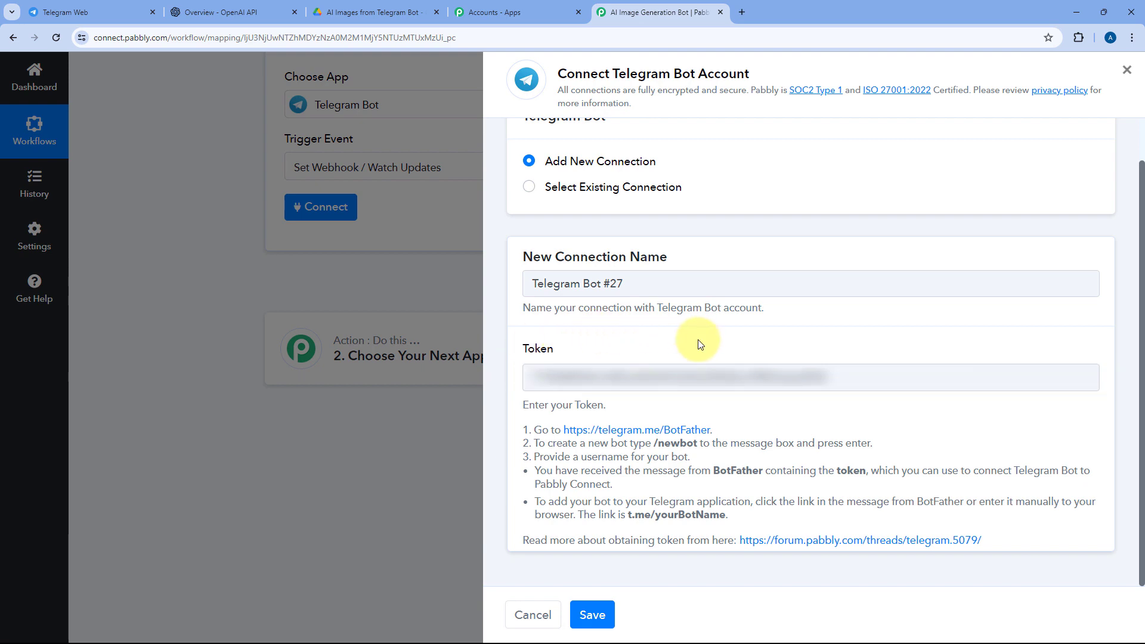
left_click(591, 614)
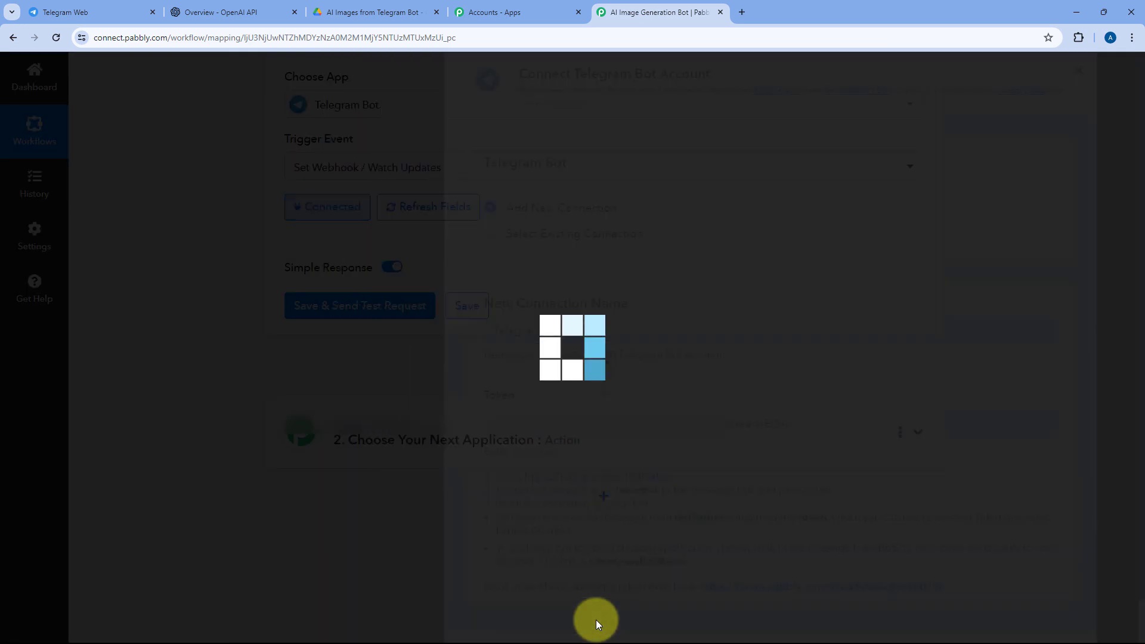
Save the Telegram Bot trigger with a test request and switch to the AIImageGeneration101 bot chat in Telegram Web.
scroll(239, 272, "up", 1)
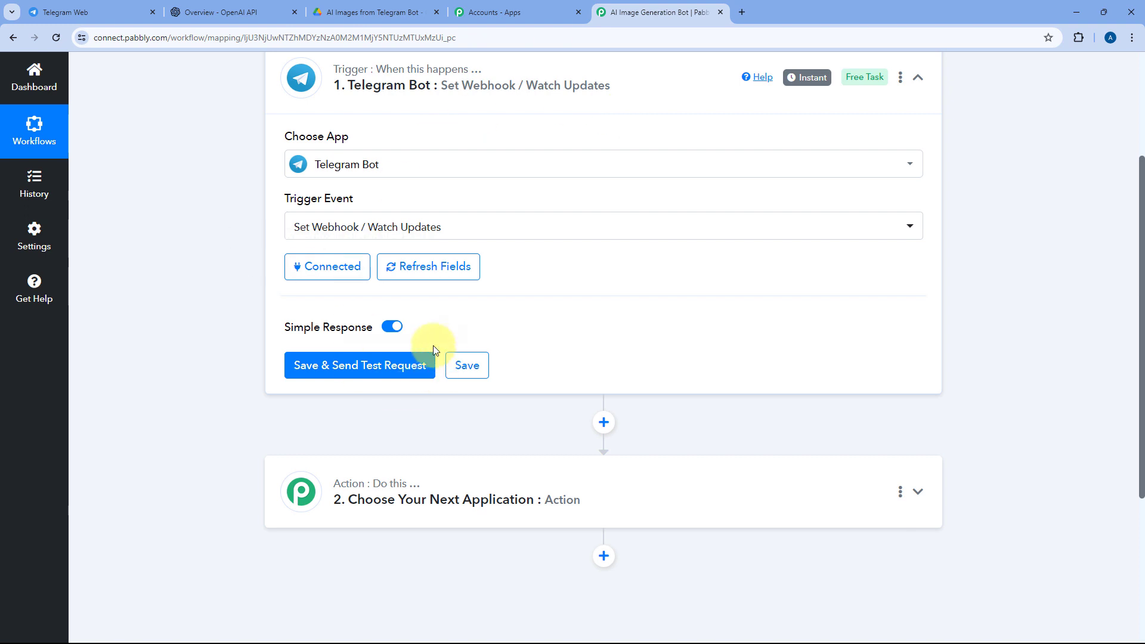
left_click(350, 371)
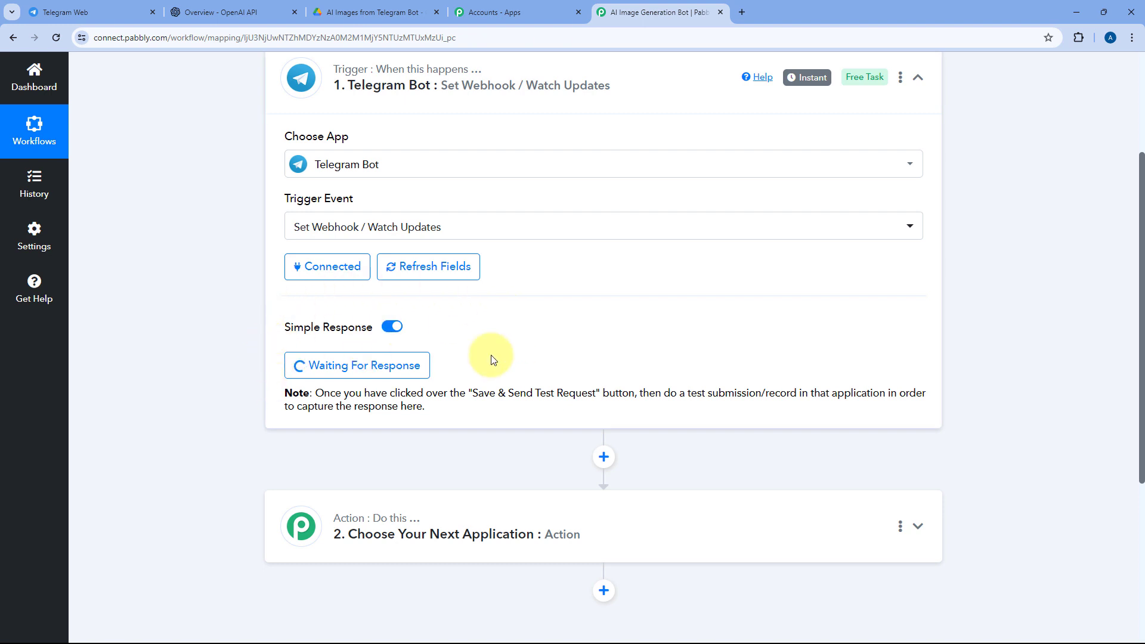
left_click(89, 12)
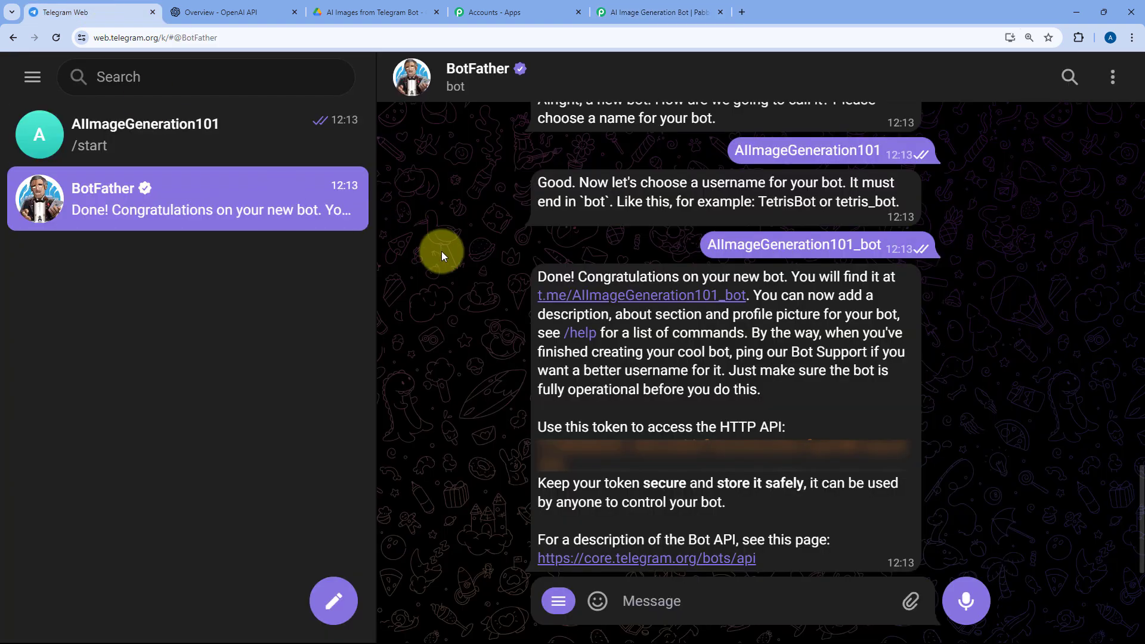
left_click(242, 122)
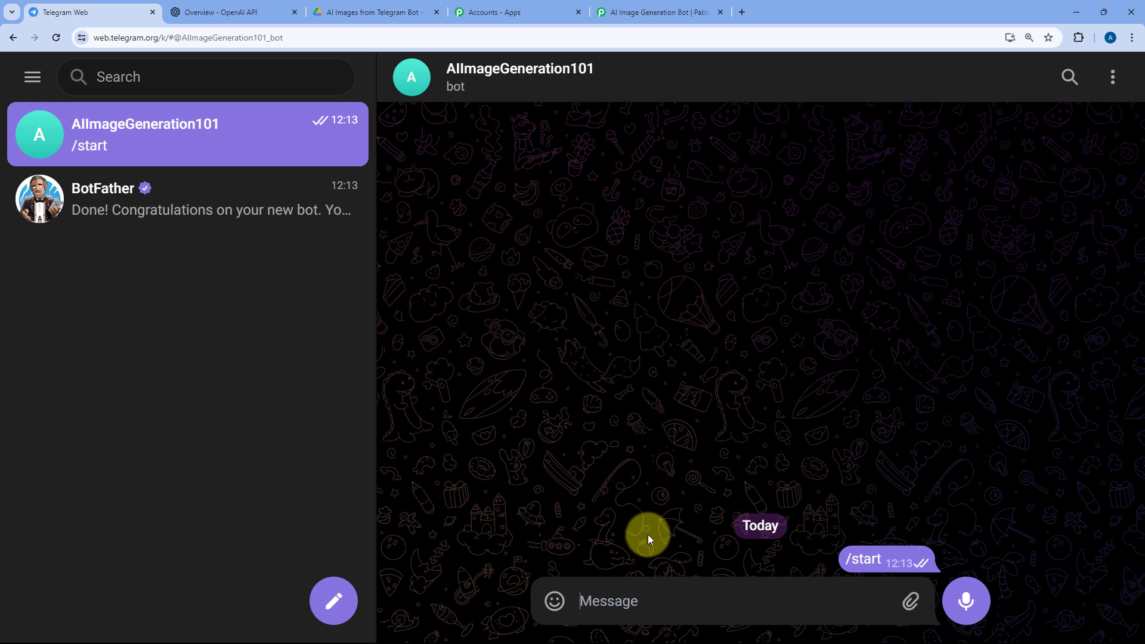
Send the bot the prompt "Kids playing football in the field surrounded by mountains covered with snow.".
type("Kids playing football in the field surrounded by ")
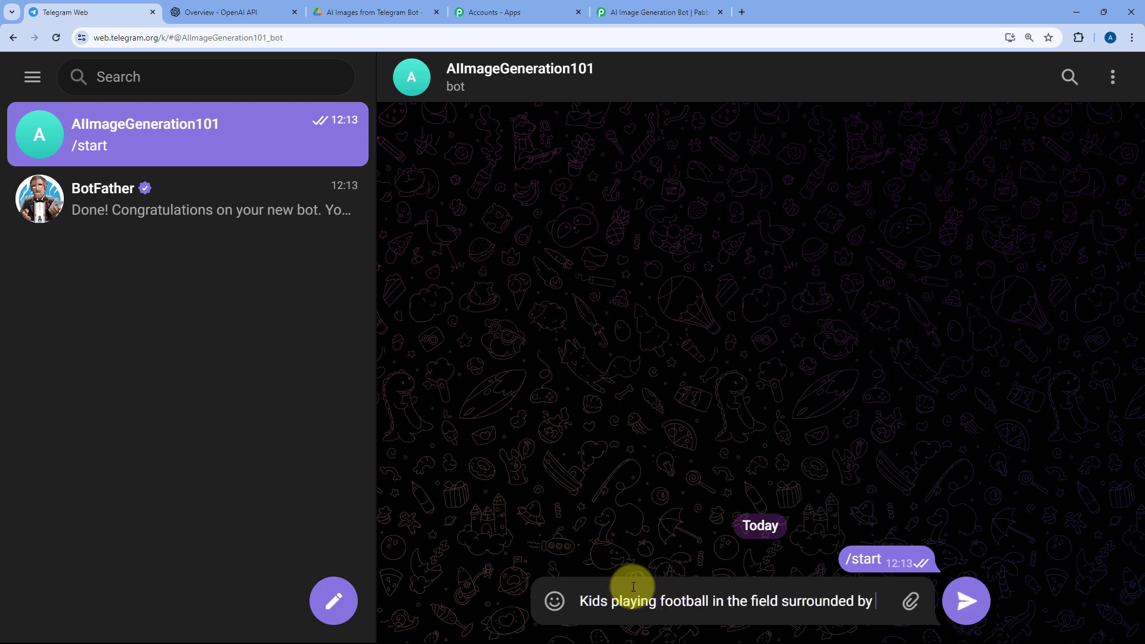
type("mountails covered with snow.")
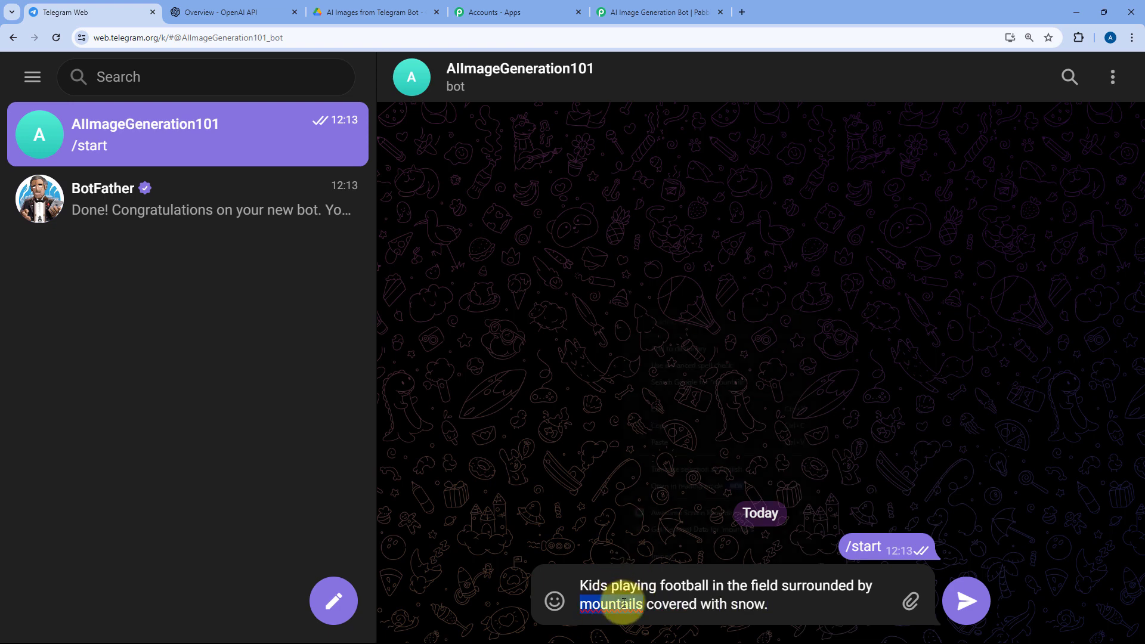
right_click(613, 604)
left_click(668, 322)
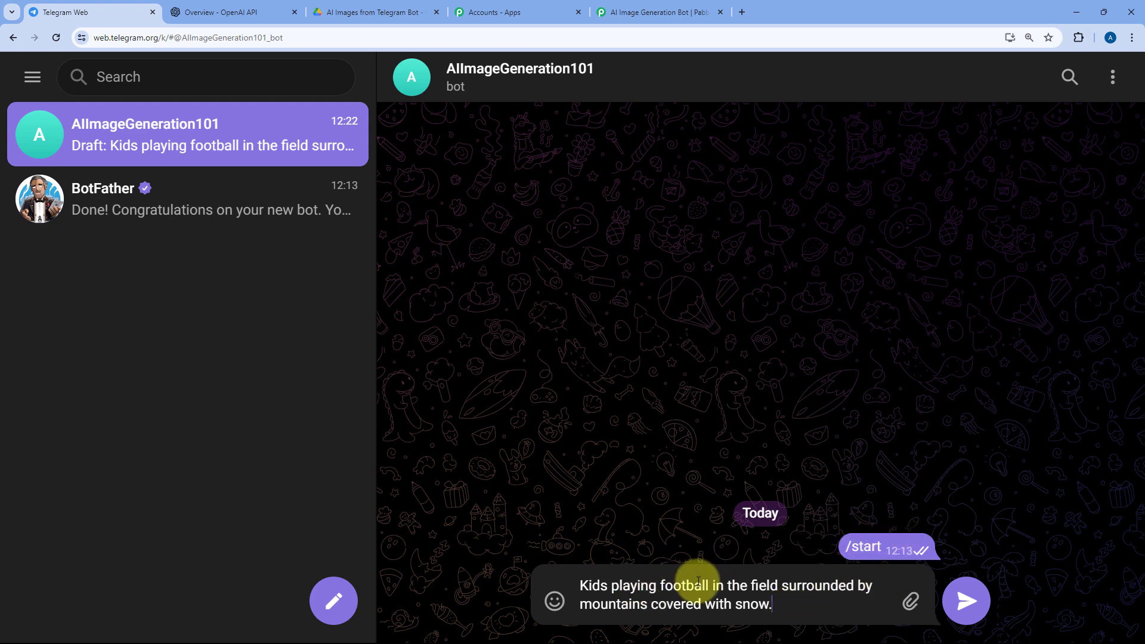
left_click(964, 601)
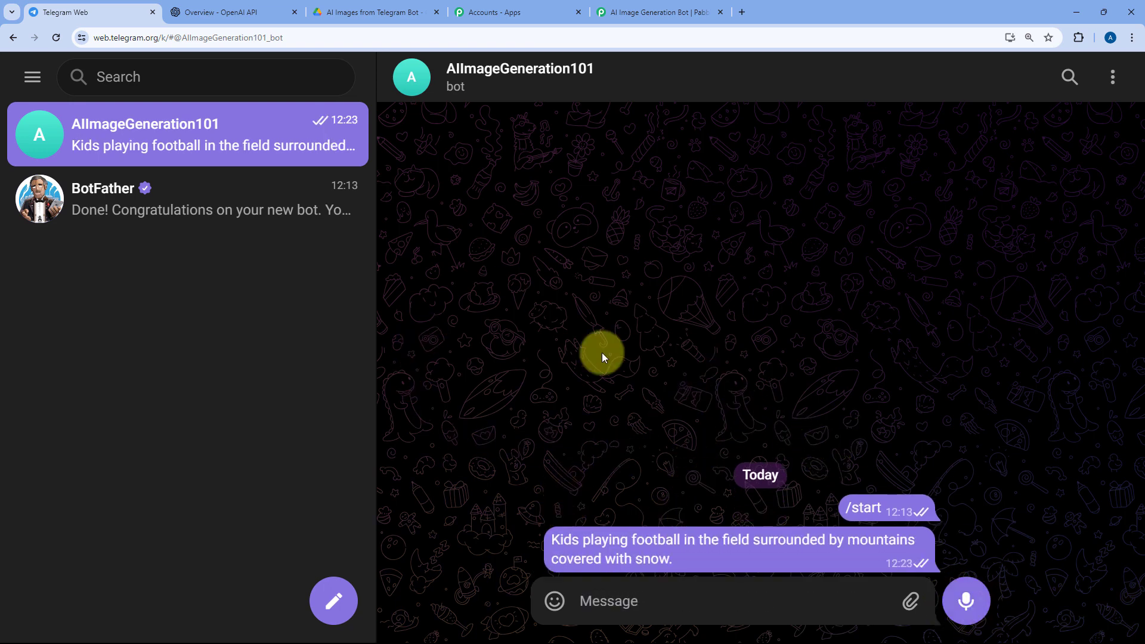
Switch back to Pabbly Connect and examine the captured trigger response, enlarging the Message Text value to read the whole prompt.
left_click(638, 11)
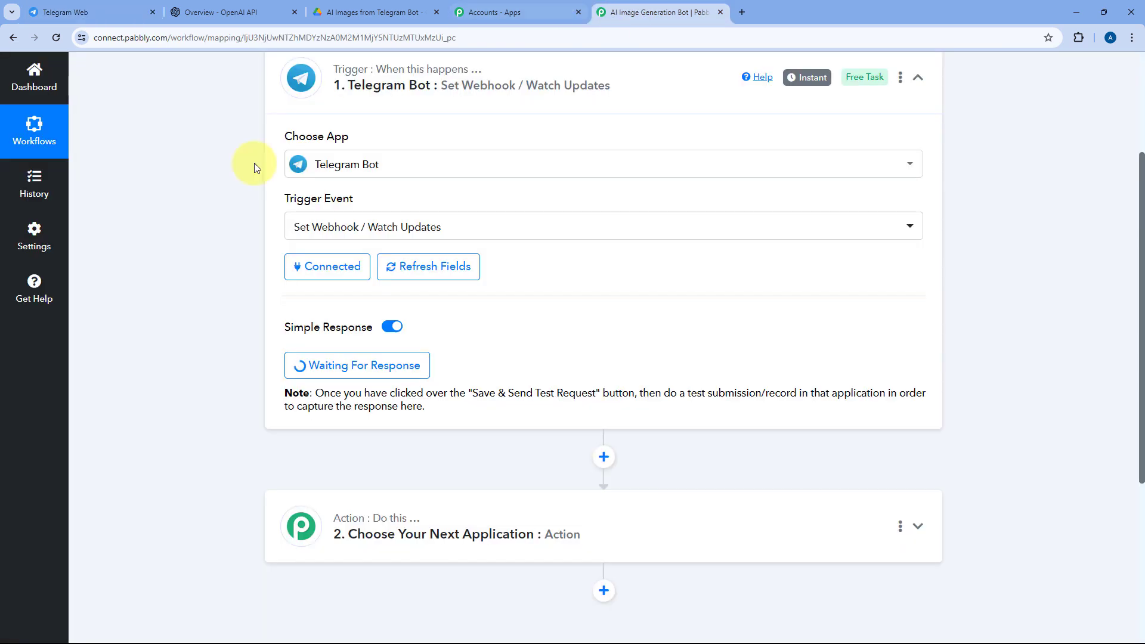
scroll(548, 306, "down", 3)
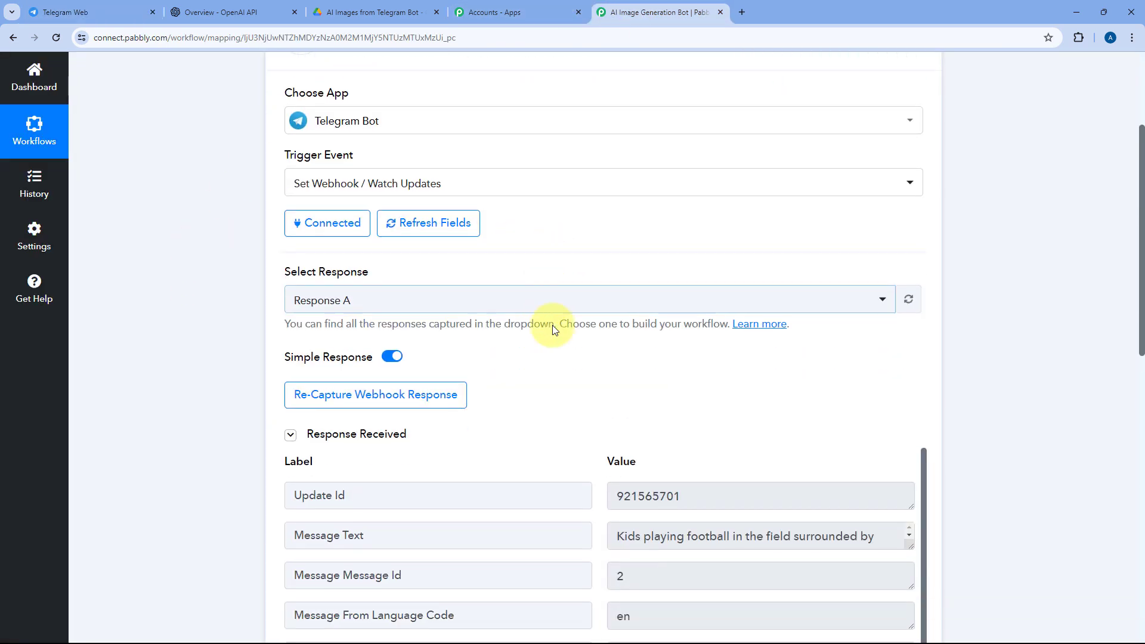
scroll(557, 266, "down", 1)
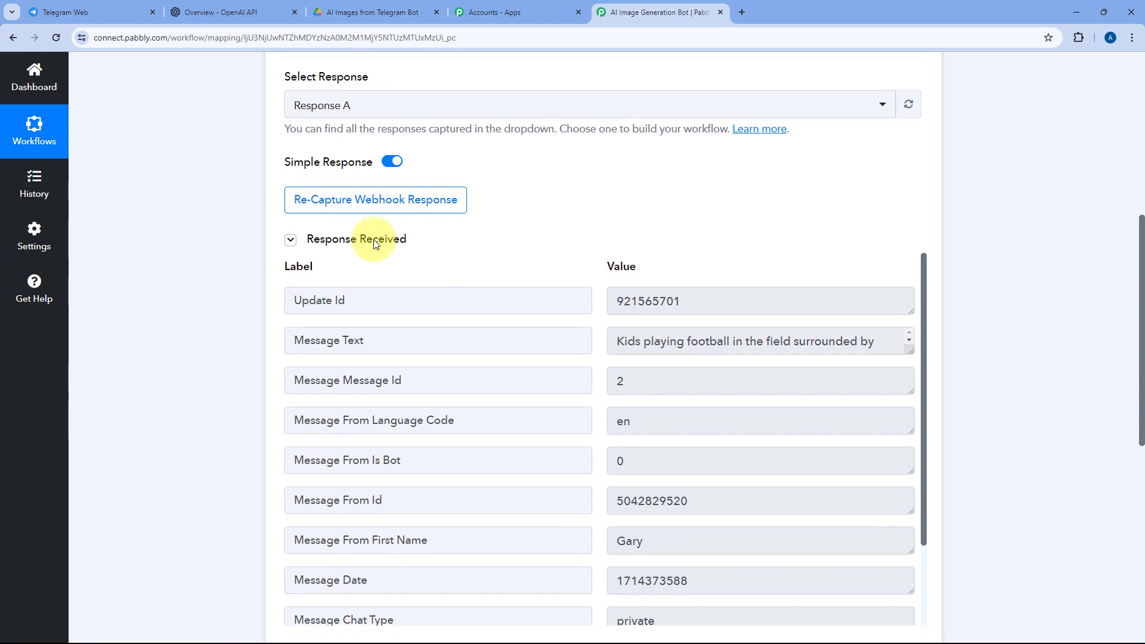
scroll(553, 279, "down", 1)
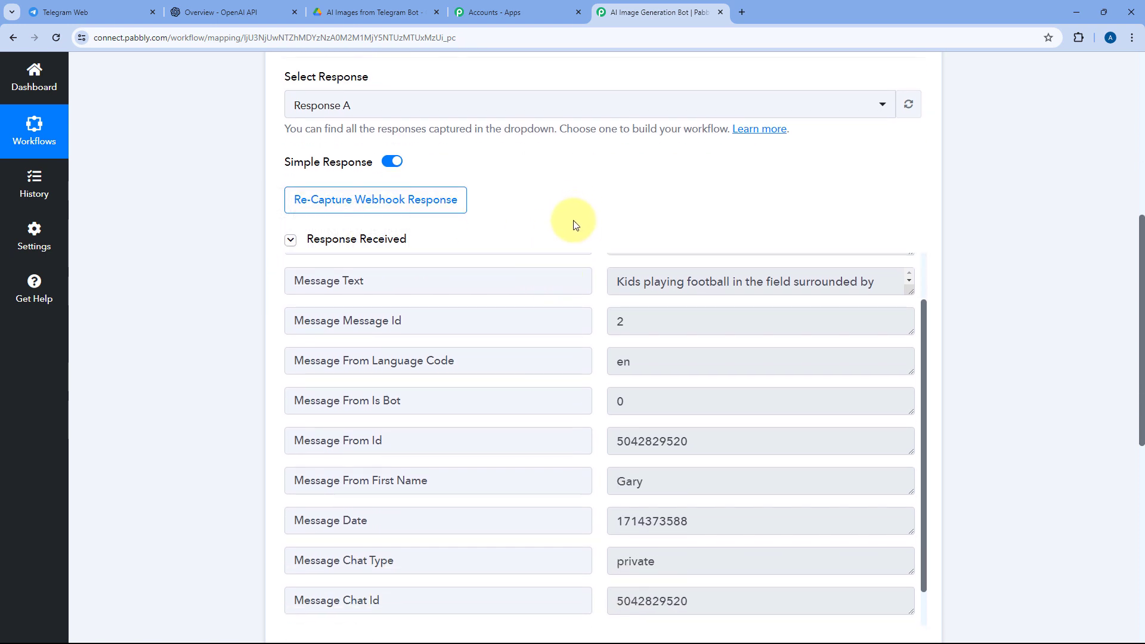
scroll(577, 224, "up", 1)
scroll(577, 203, "down", 2)
double_click(693, 181)
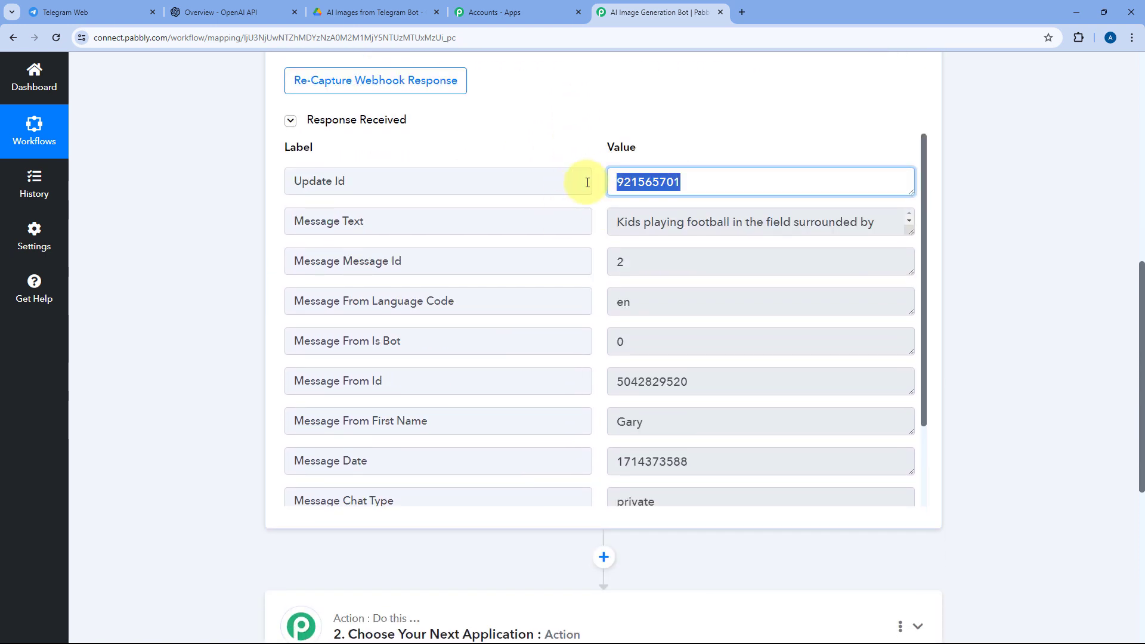
left_click_drag(513, 223, 285, 223)
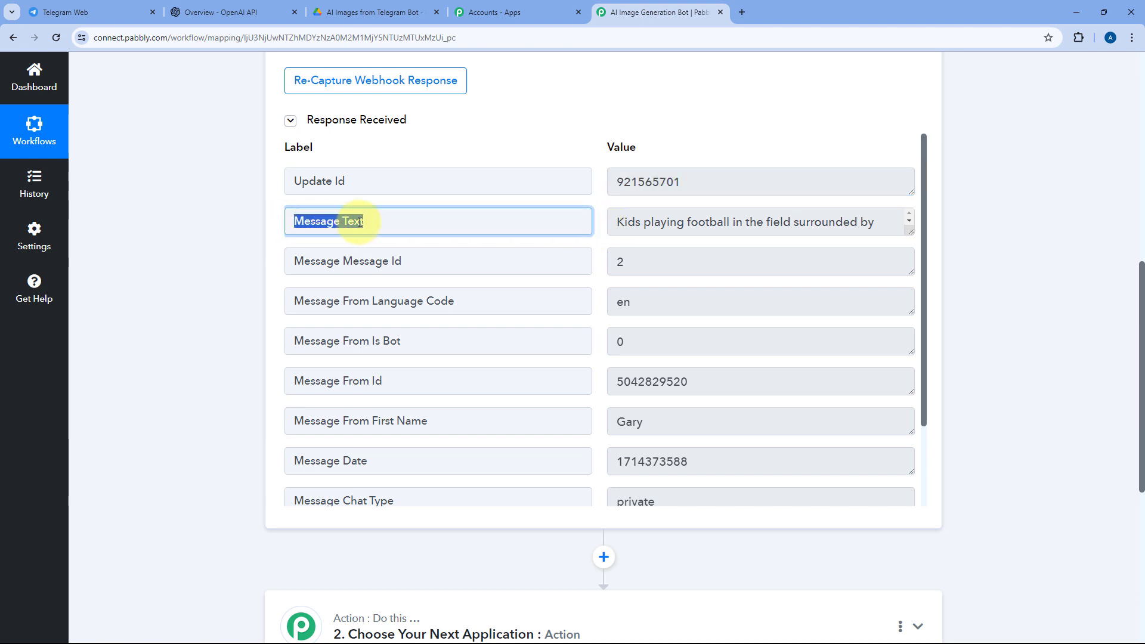
left_click_drag(906, 231, 908, 298)
left_click_drag(825, 253, 582, 222)
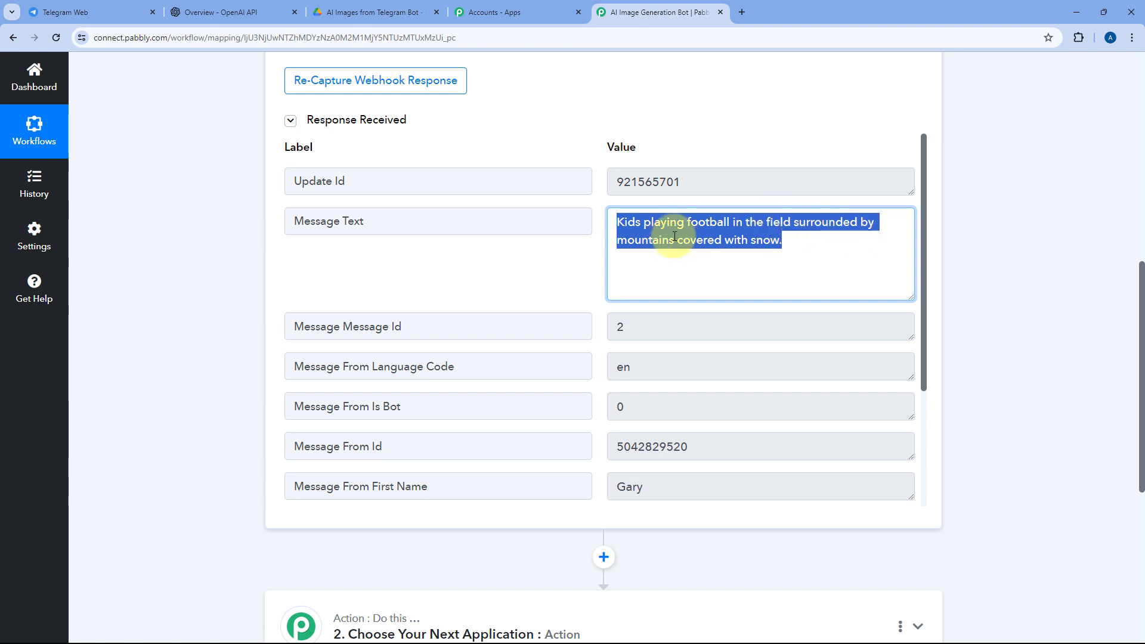
left_click(778, 239)
Examine the message ID, sender ID, sender first name, date and chat type in the captured response.
scroll(583, 265, "down", 1)
left_click_drag(627, 266, 603, 269)
scroll(596, 277, "down", 2)
scroll(598, 280, "down", 1)
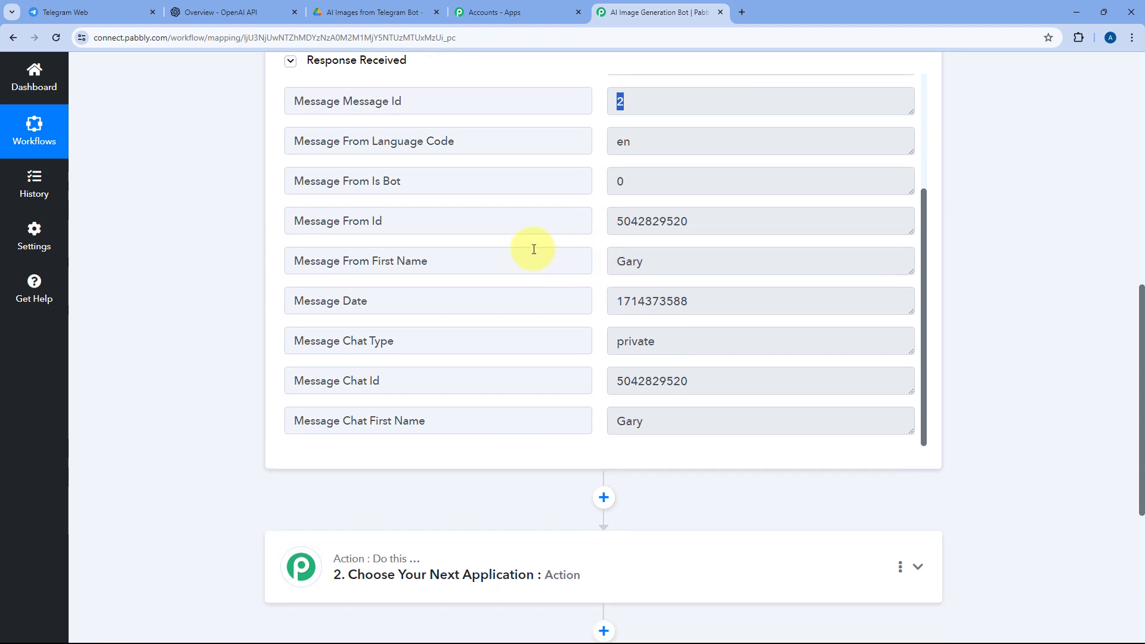
left_click_drag(725, 222, 598, 225)
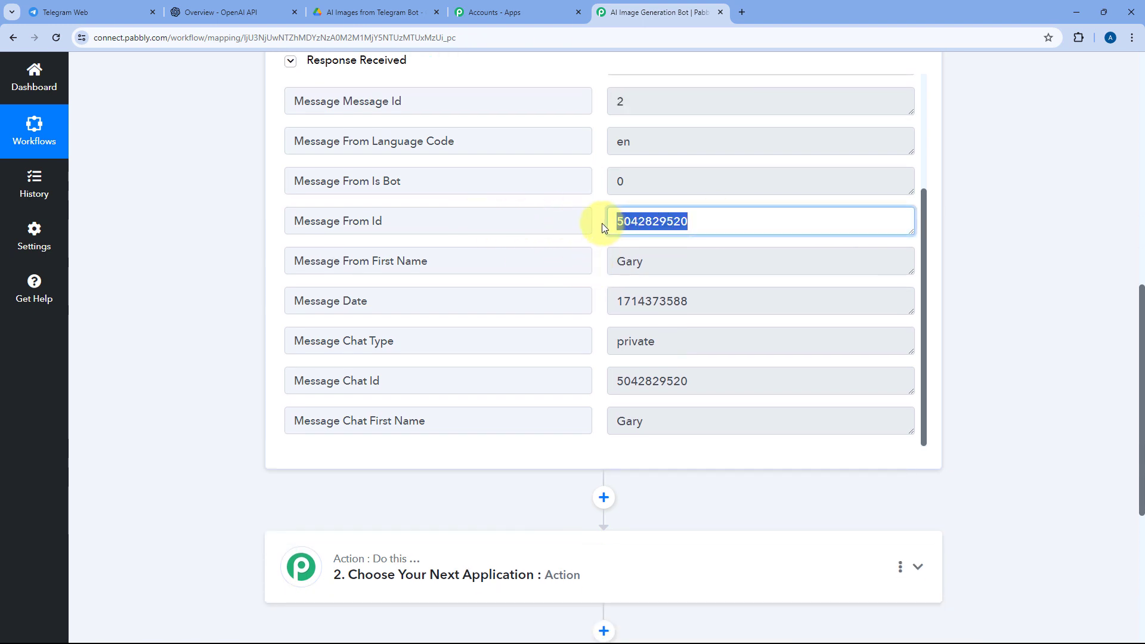
left_click(598, 225)
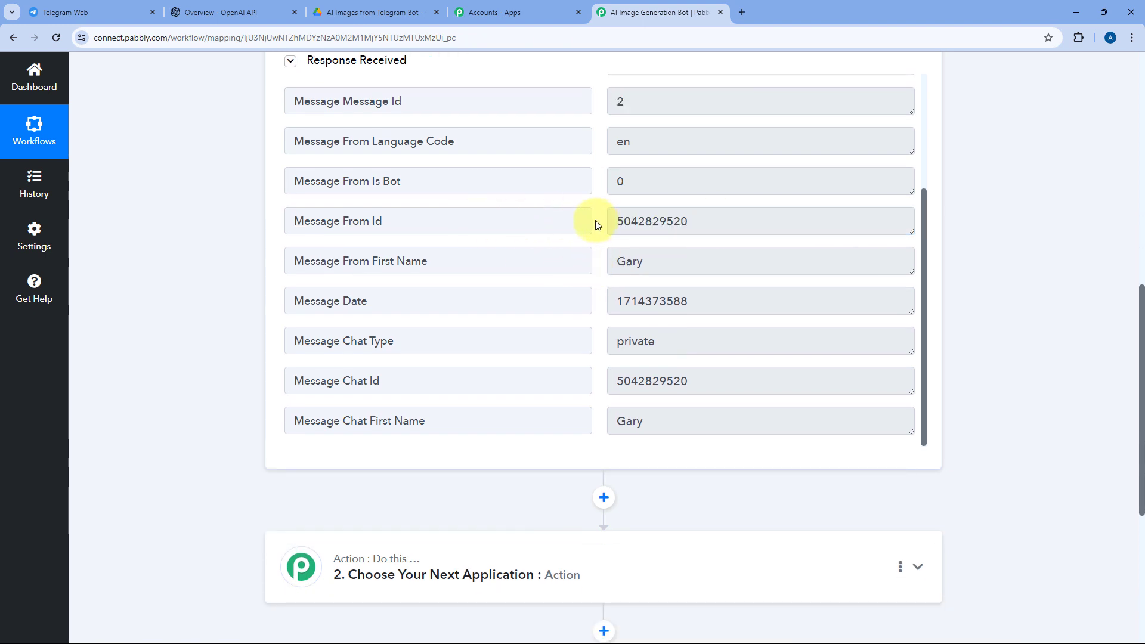
left_click_drag(679, 266, 589, 260)
left_click(599, 263)
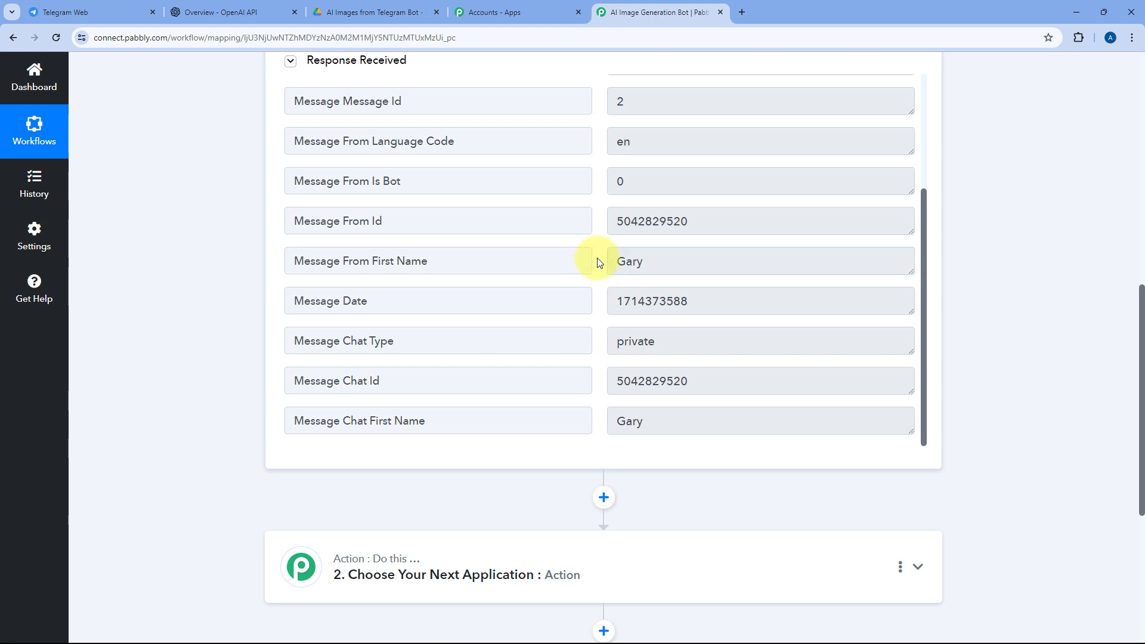
left_click_drag(715, 299, 602, 304)
left_click(598, 304)
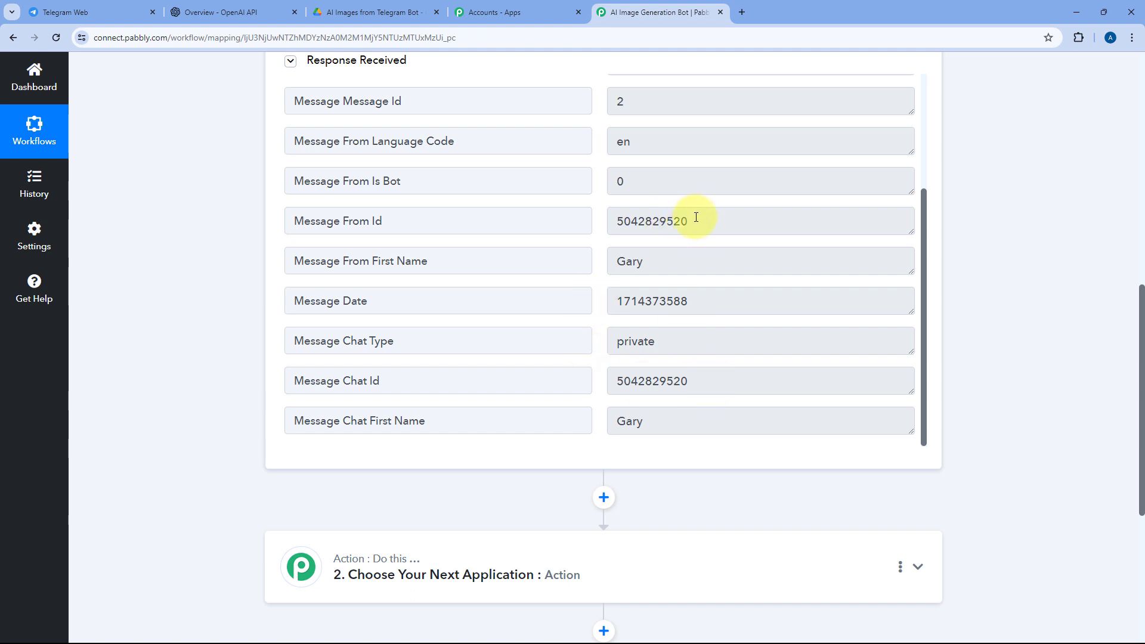
left_click_drag(696, 217, 612, 219)
left_click_drag(700, 376, 599, 345)
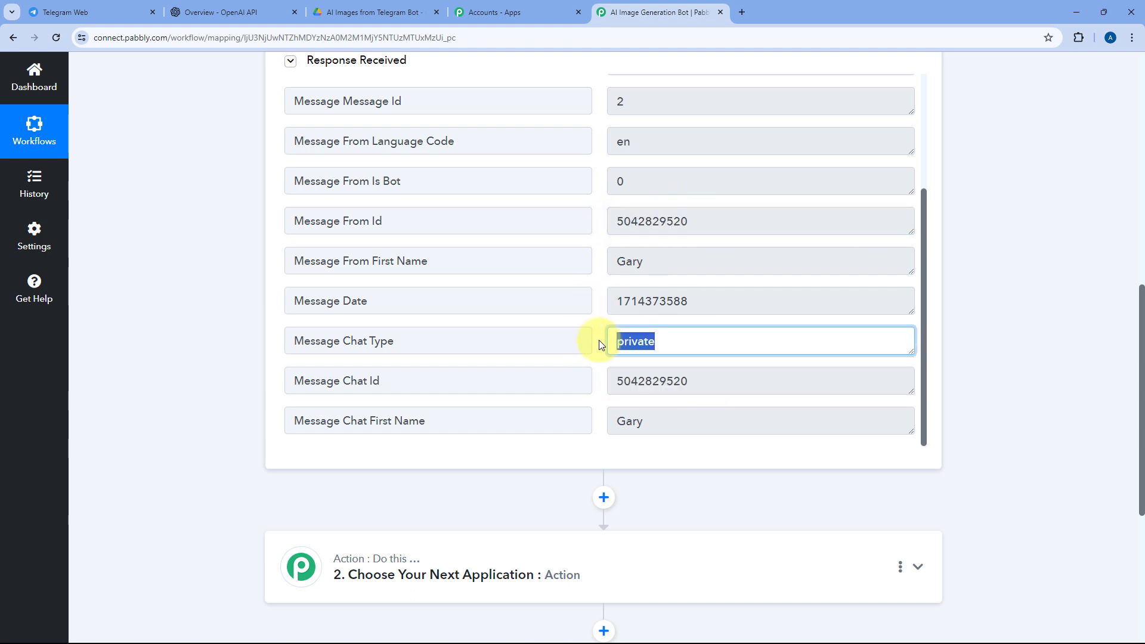
left_click(598, 303)
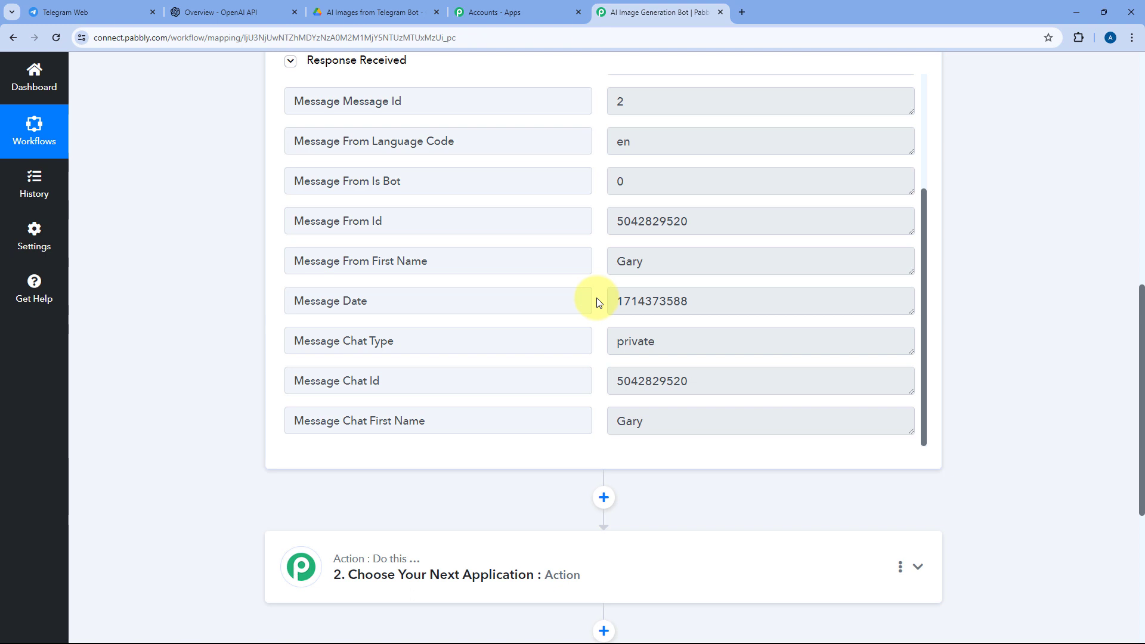
scroll(601, 282, "up", 5)
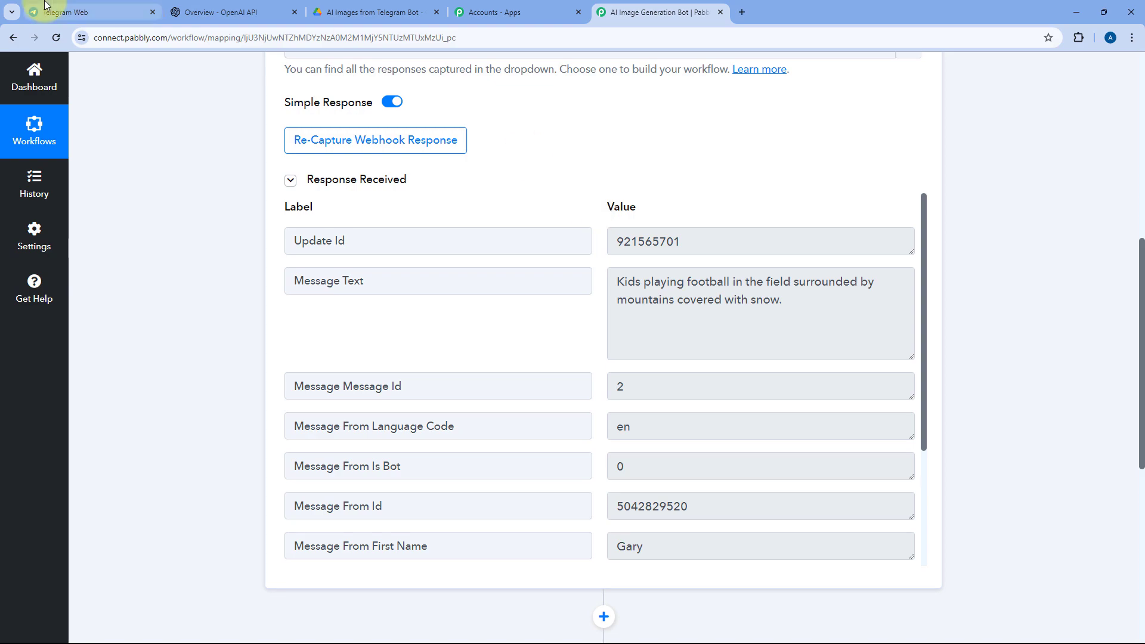
Compare the prompt sent in the Telegram bot chat with the Message Text captured in Pabbly Connect.
left_click(99, 13)
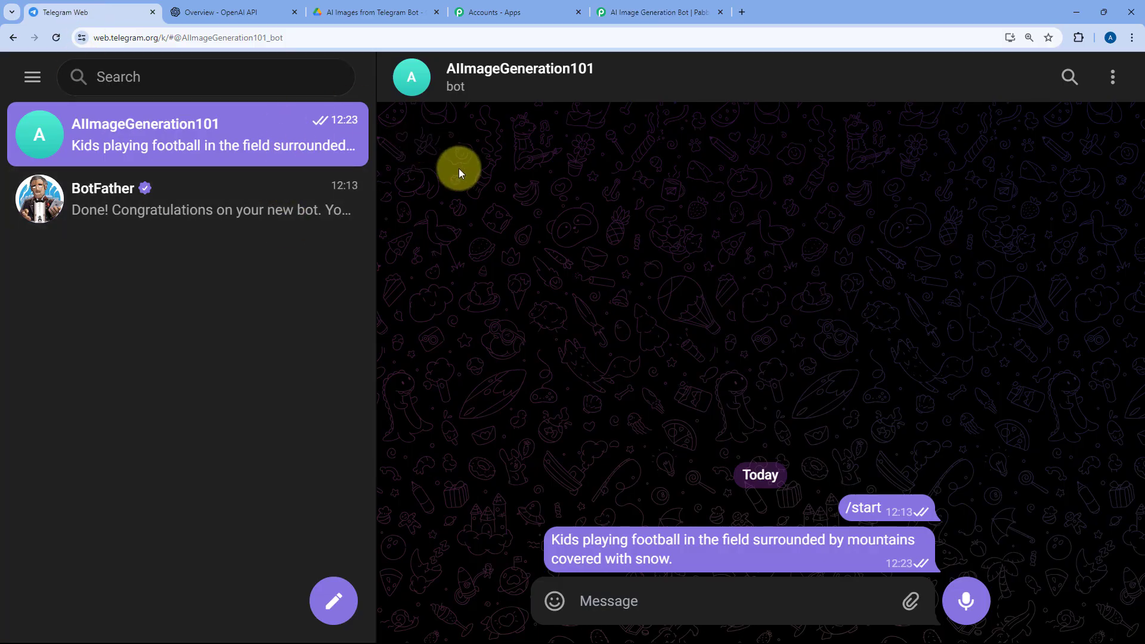
left_click(637, 7)
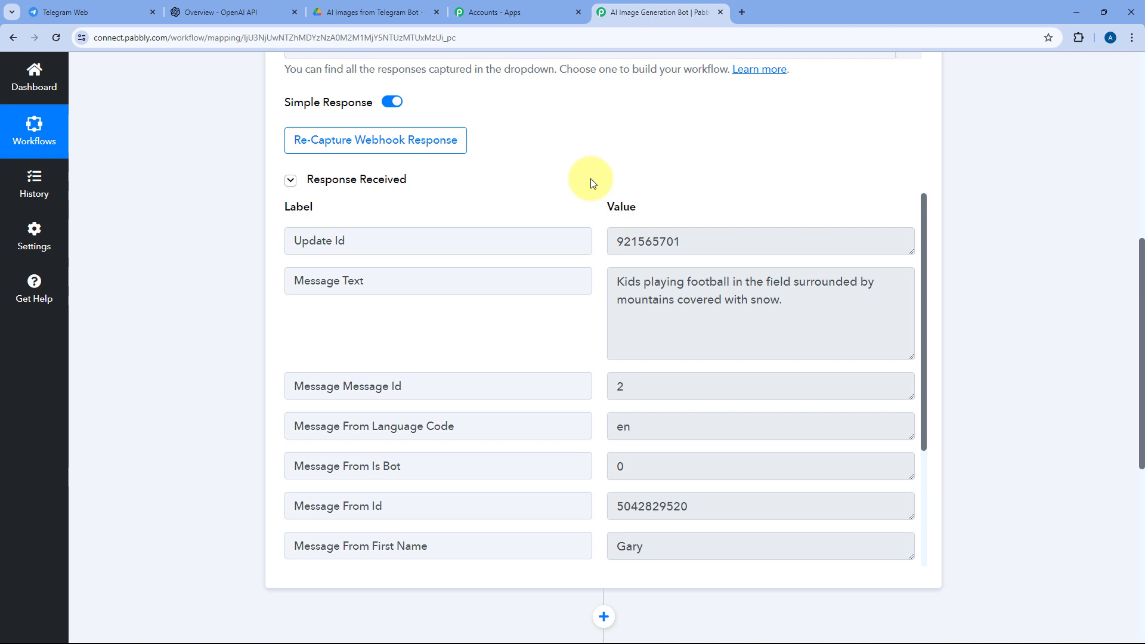
left_click_drag(617, 282, 805, 300)
left_click(801, 304)
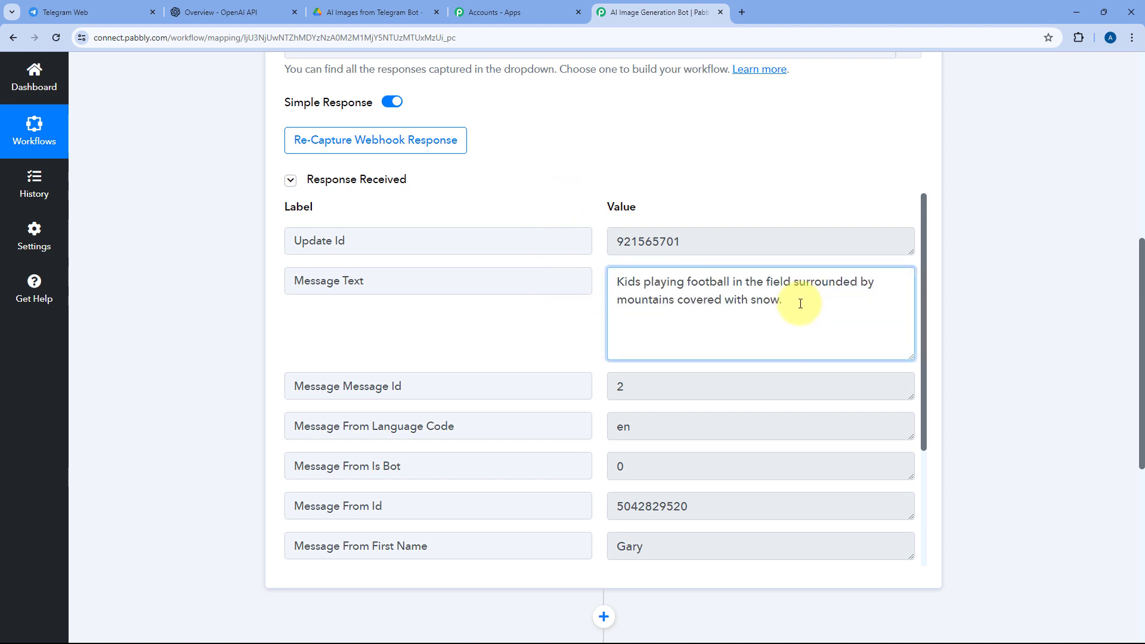
left_click(595, 213)
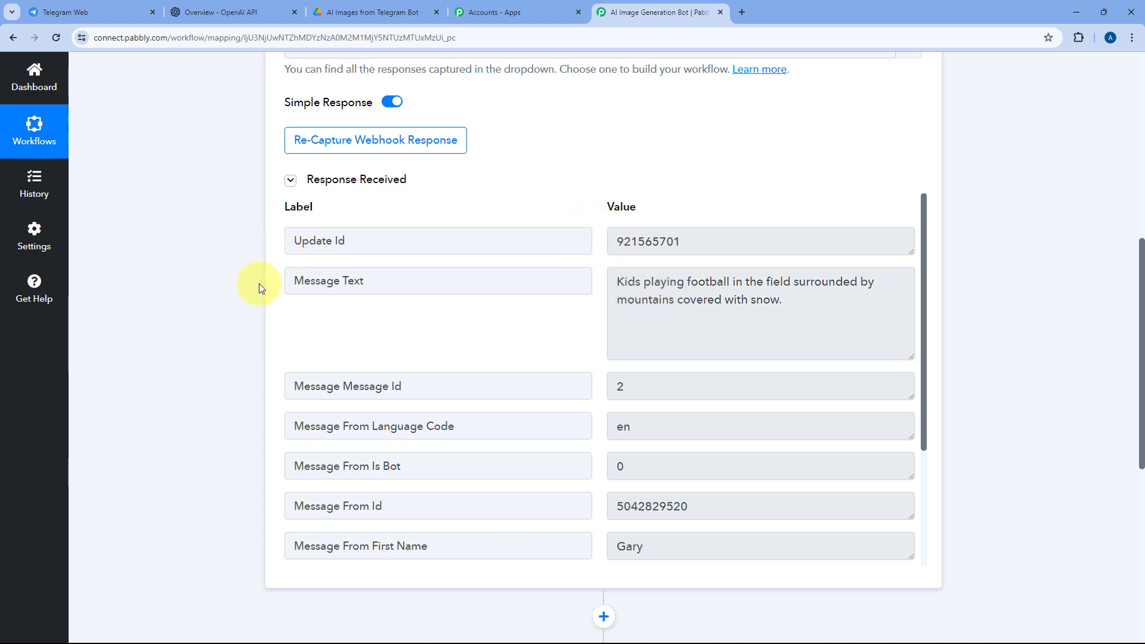
Search for OpenAI in the workflow's second step and choose OpenAI (ChatGPT, DALL-E) as the action app.
scroll(235, 295, "down", 1)
scroll(235, 295, "down", 7)
left_click(494, 242)
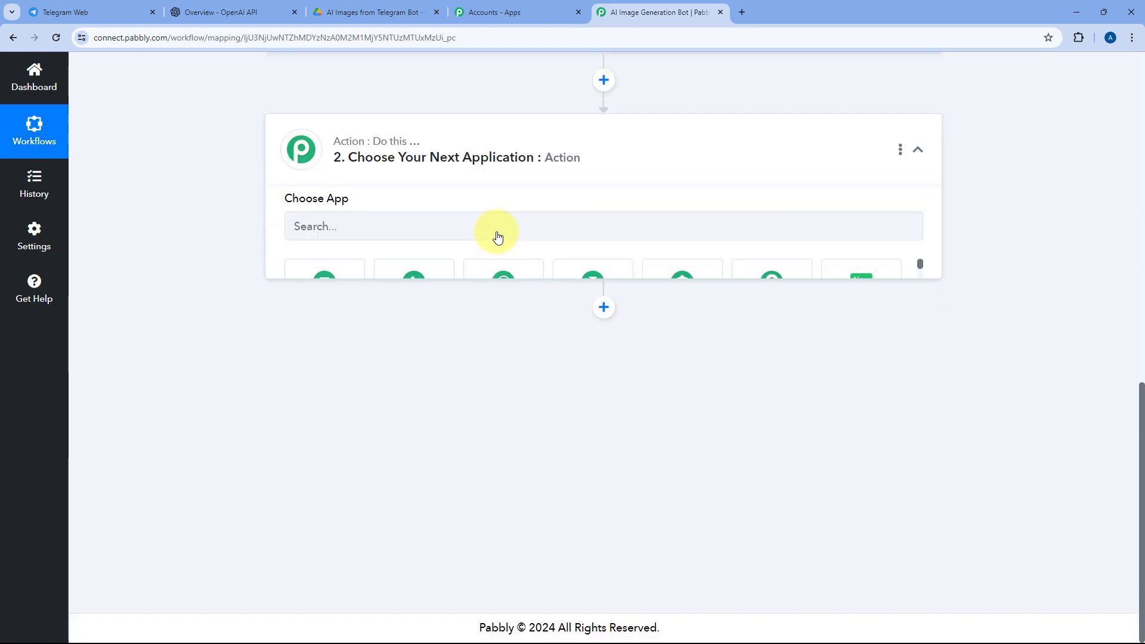
scroll(453, 269, "up", 2)
left_click(405, 302)
type("Op")
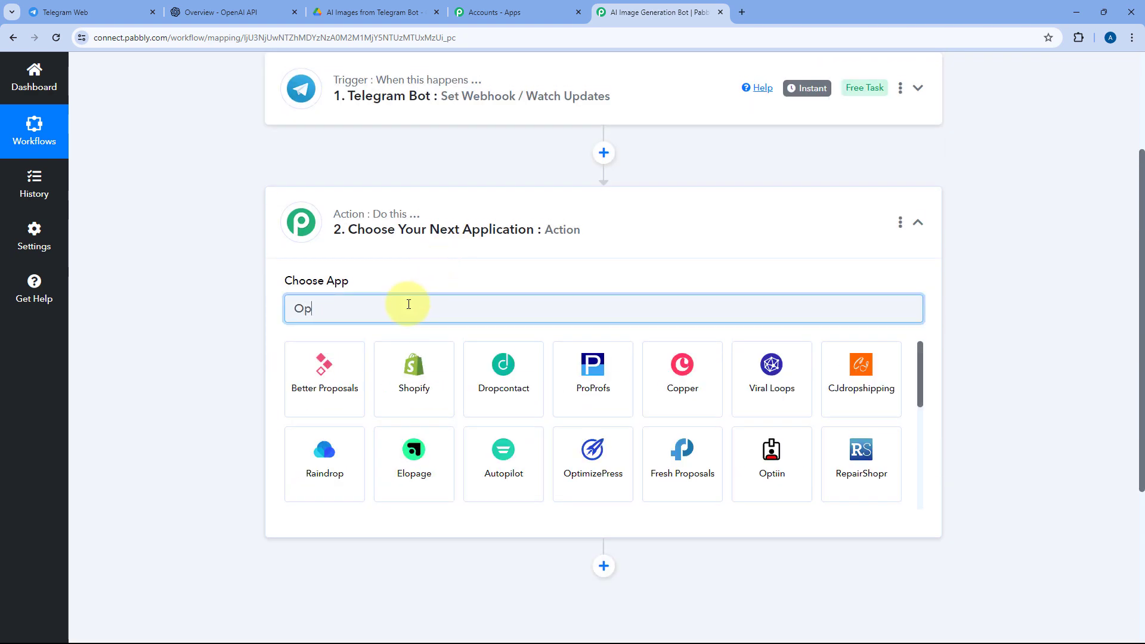
type("enAI")
left_click(346, 364)
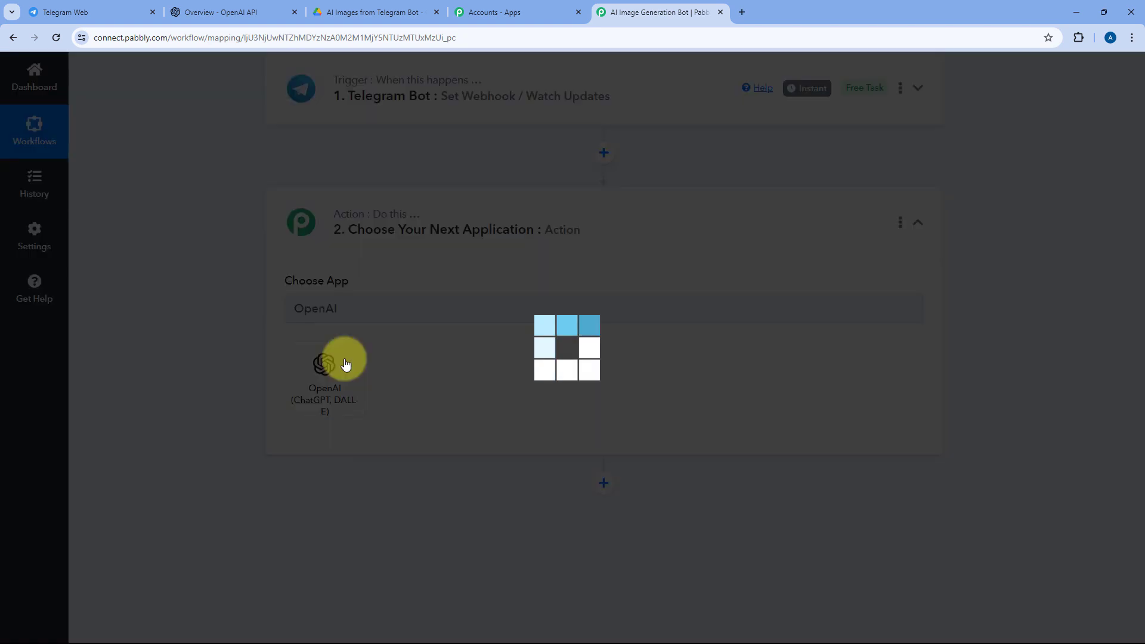
Set the OpenAI step's action event to Generate Image (DALL-E).
scroll(248, 322, "down", 3)
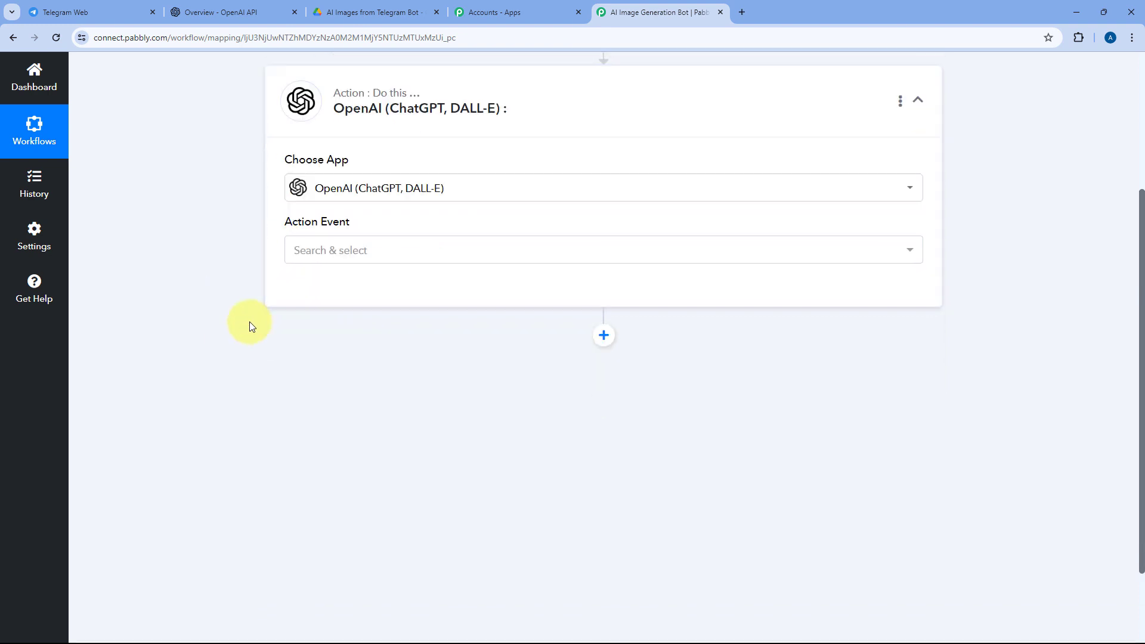
left_click(391, 223)
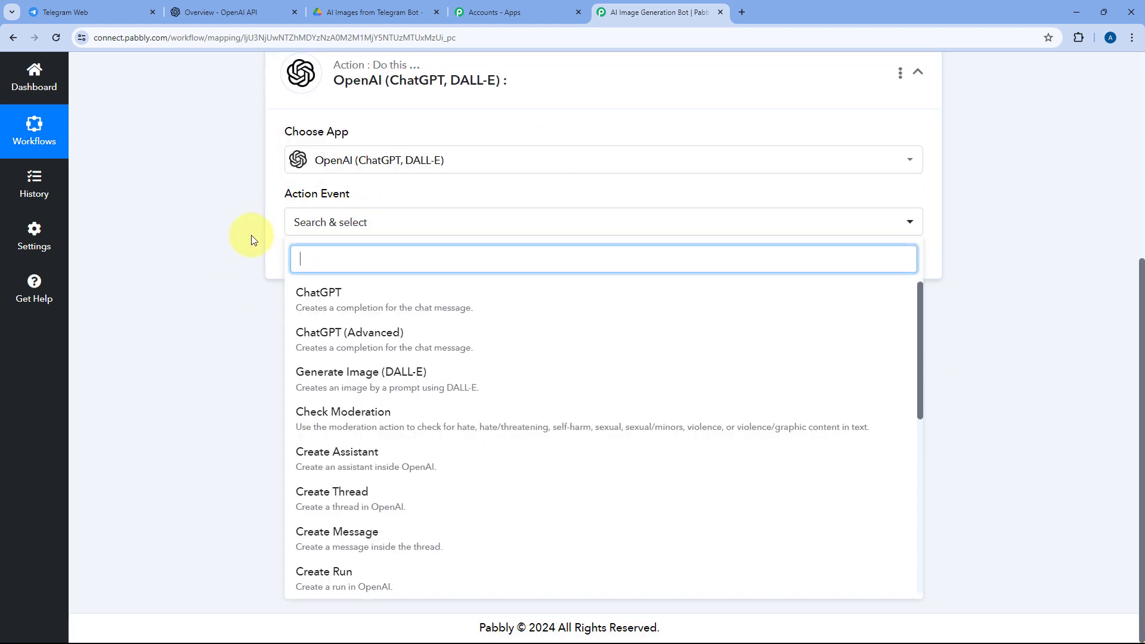
left_click(327, 375)
scroll(393, 358, "up", 1)
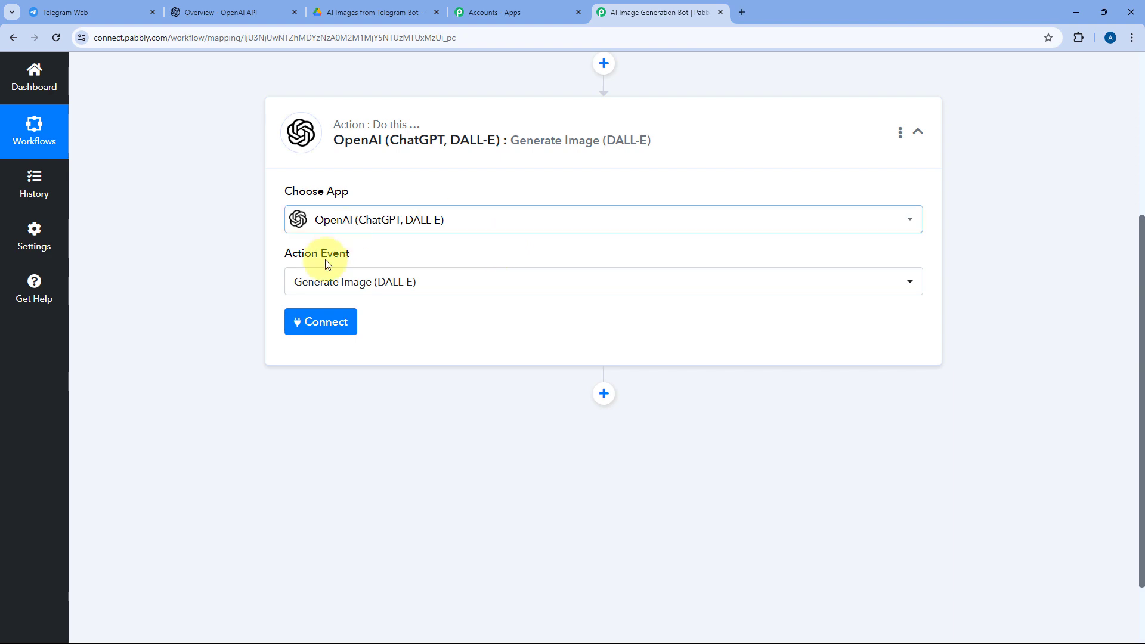
Start a new OpenAI (ChatGPT, DALL-E) connection for the action step and open the API keys page on the OpenAI platform.
left_click(325, 327)
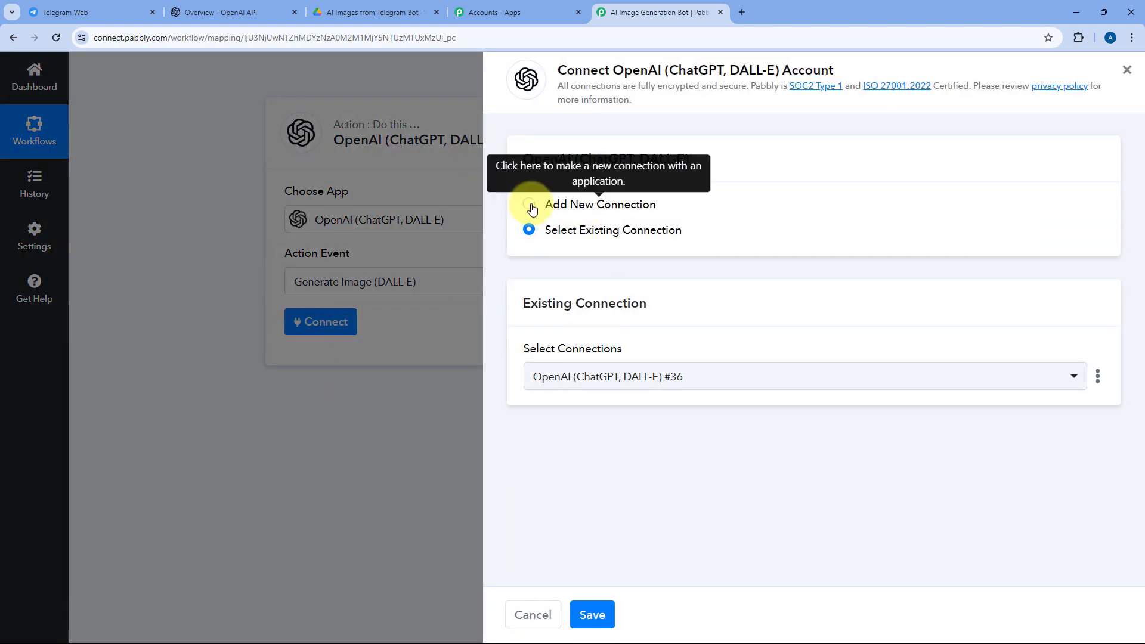
left_click(595, 207)
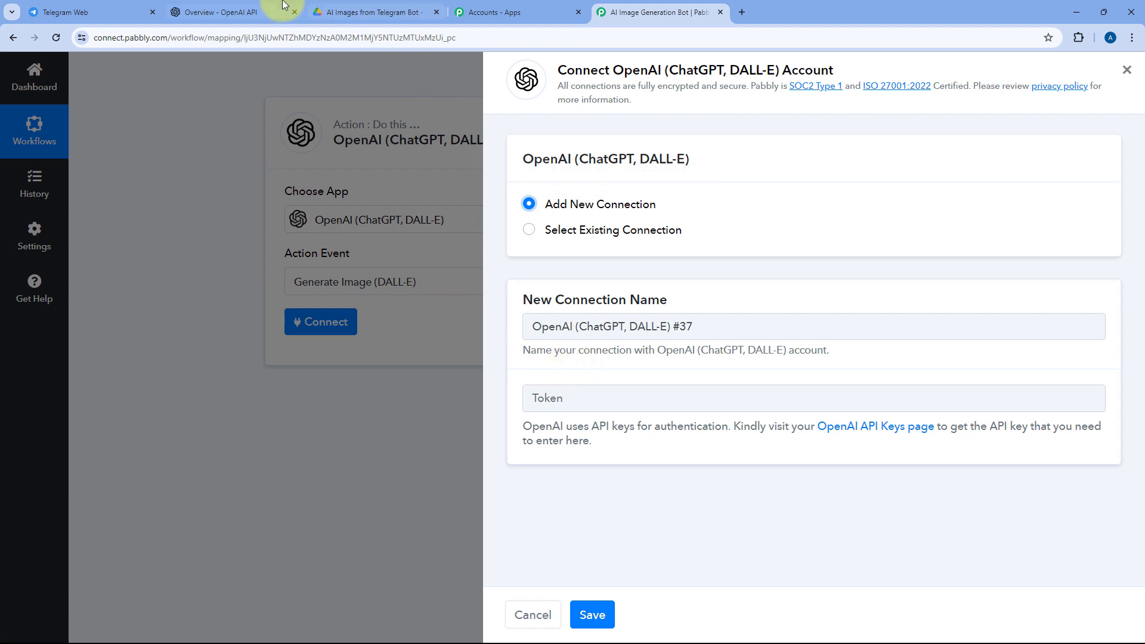
left_click(230, 12)
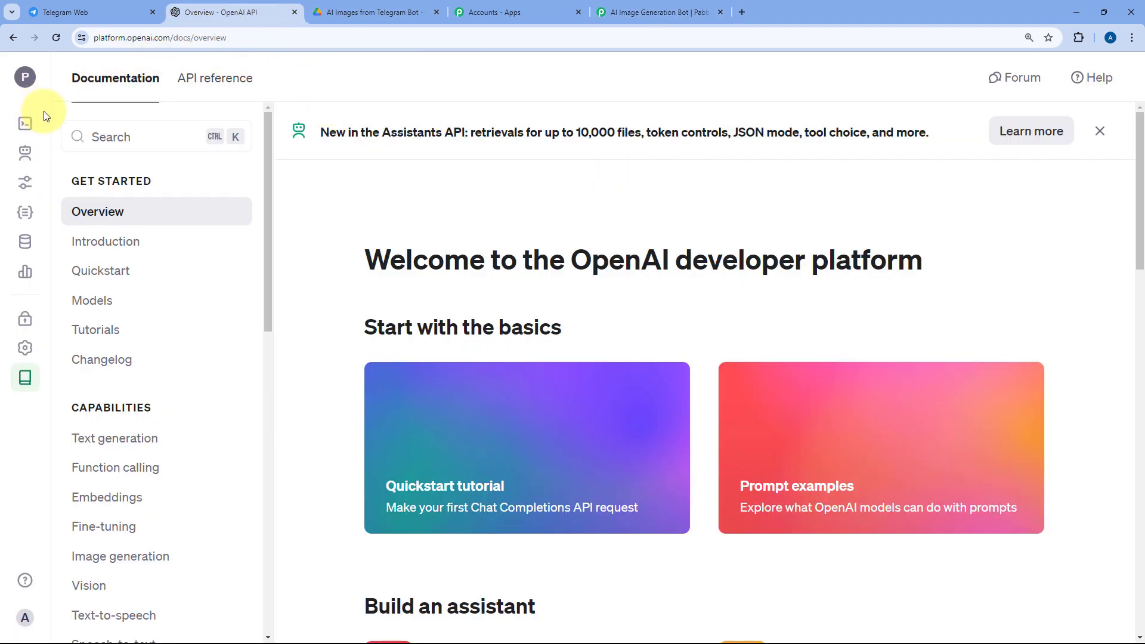
mouse_move(31, 235)
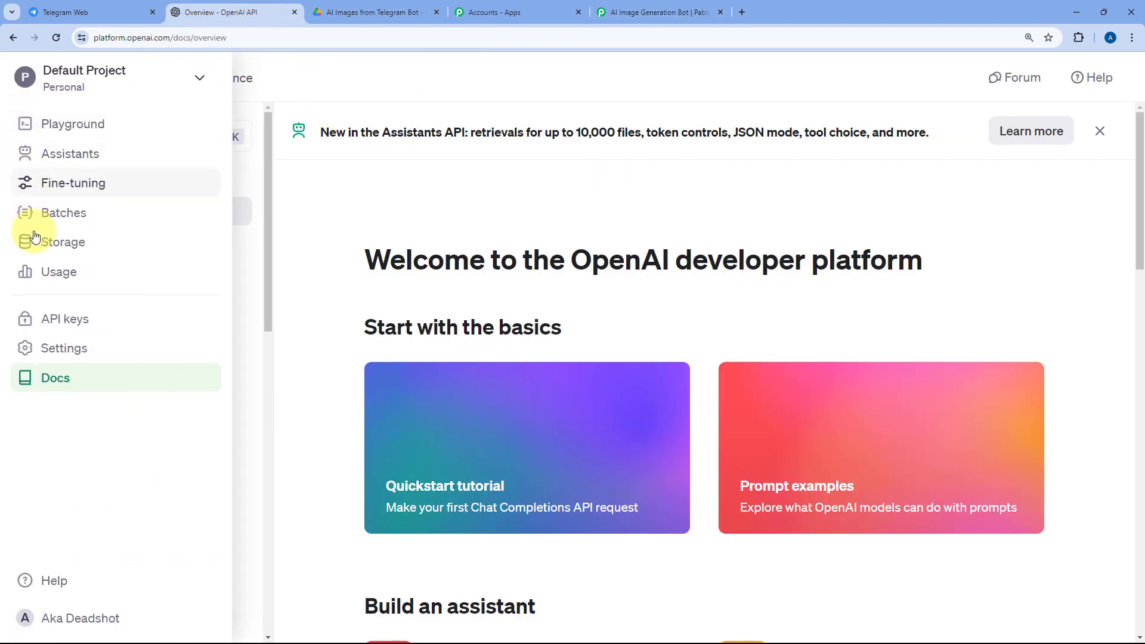
left_click(60, 324)
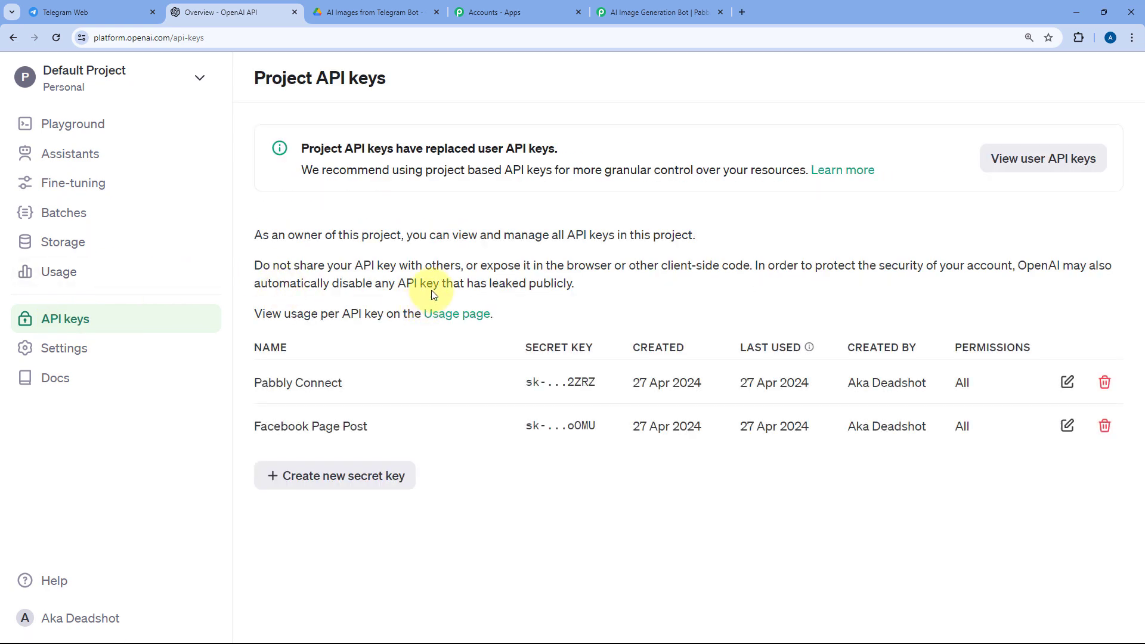
Create a new secret key named AI Image Generation in the Default Project.
left_click(335, 477)
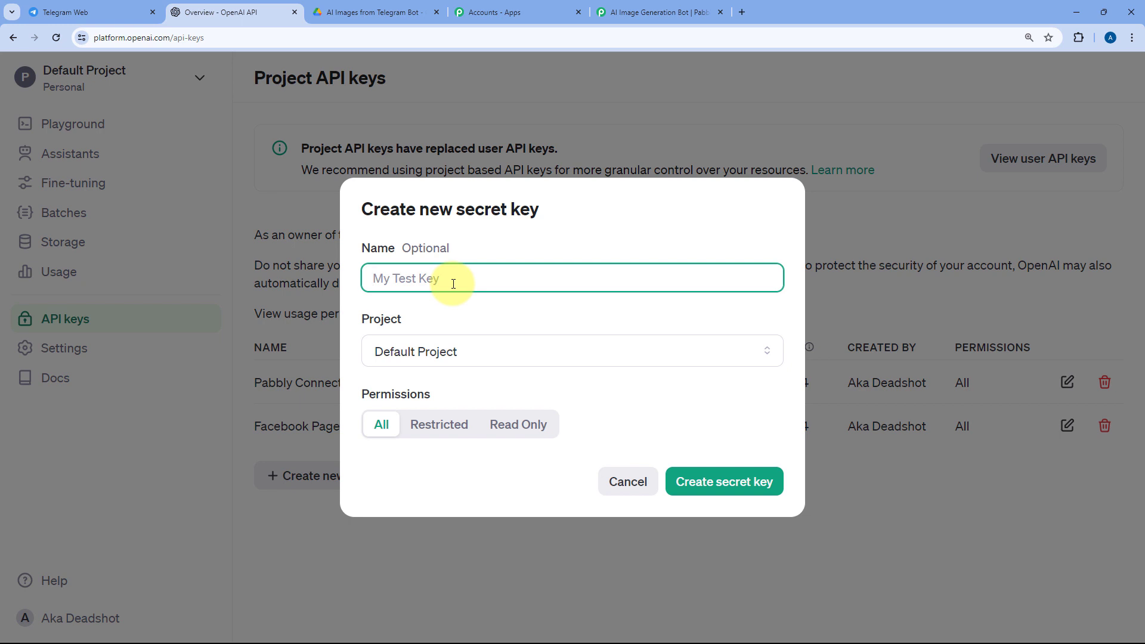
type("Ai")
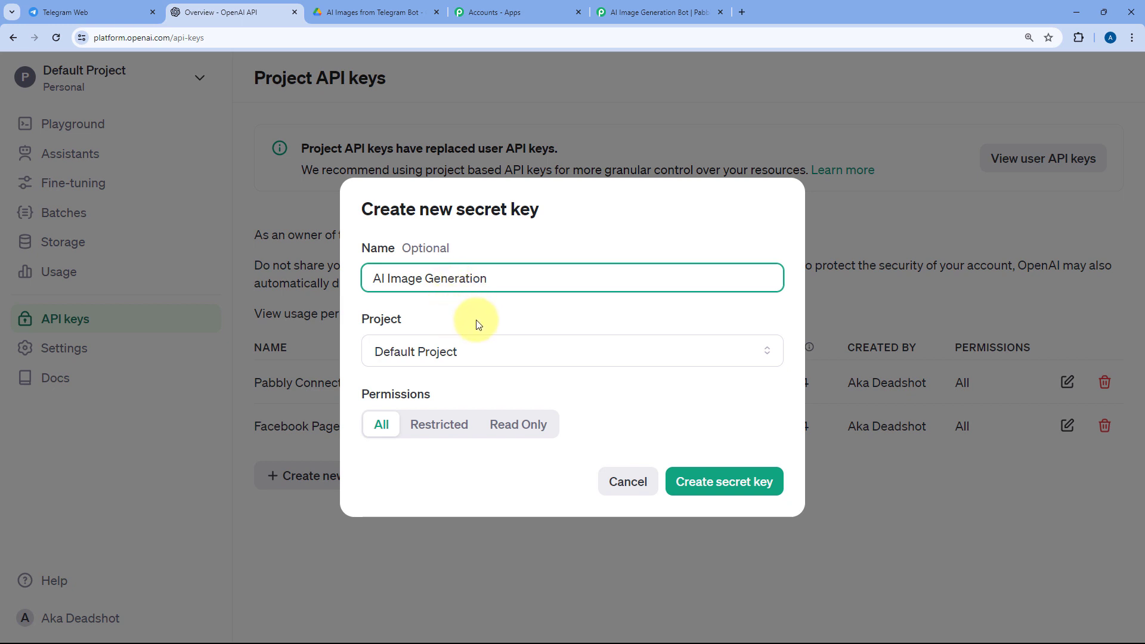
left_click(498, 352)
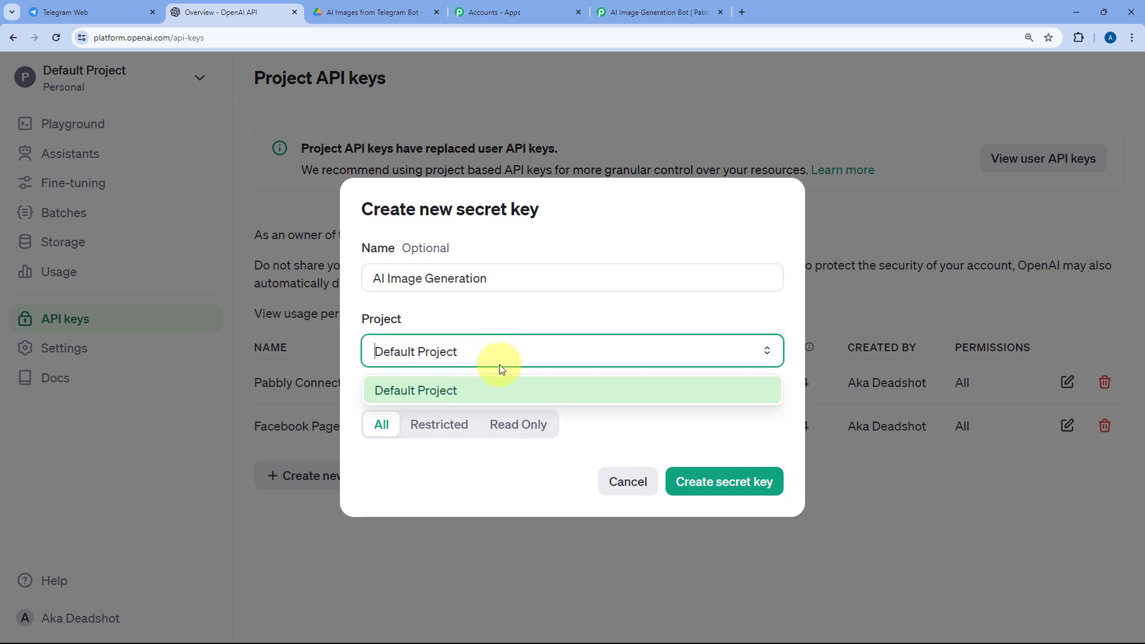
left_click(466, 391)
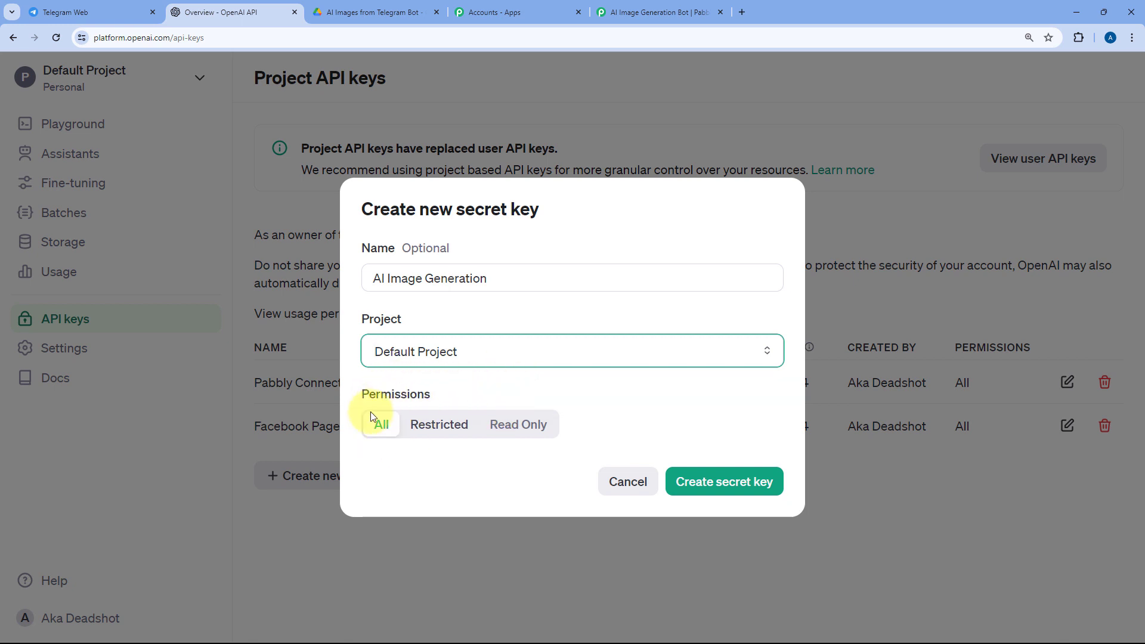
left_click(721, 487)
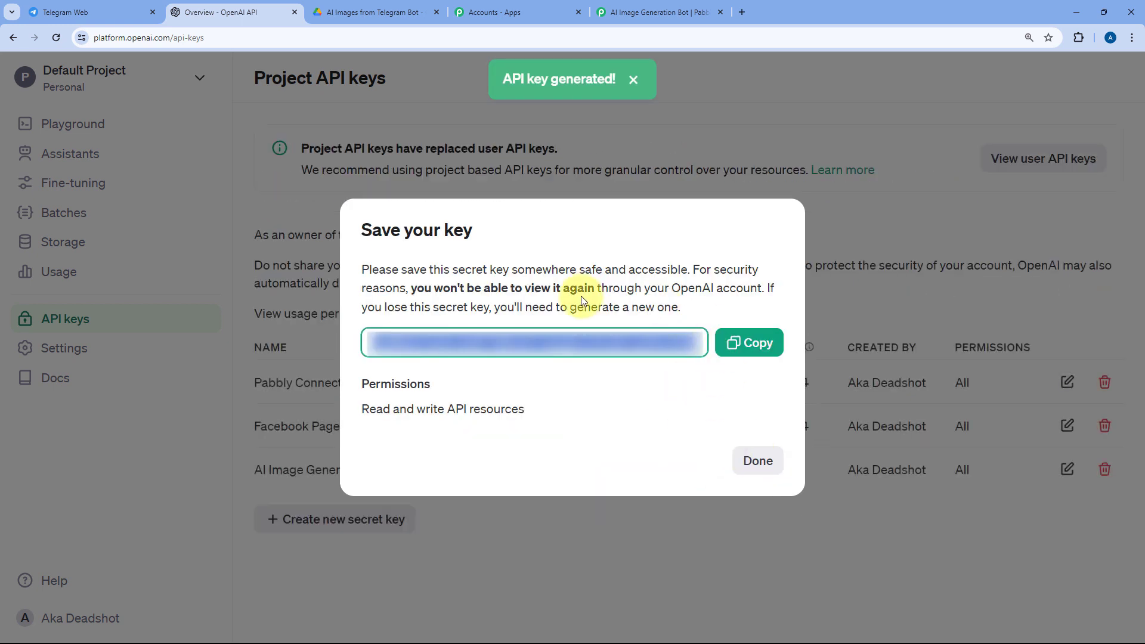
Copy the generated API key, paste it as the token in Pabbly Connect's new OpenAI connection, and save the connection.
left_click(739, 346)
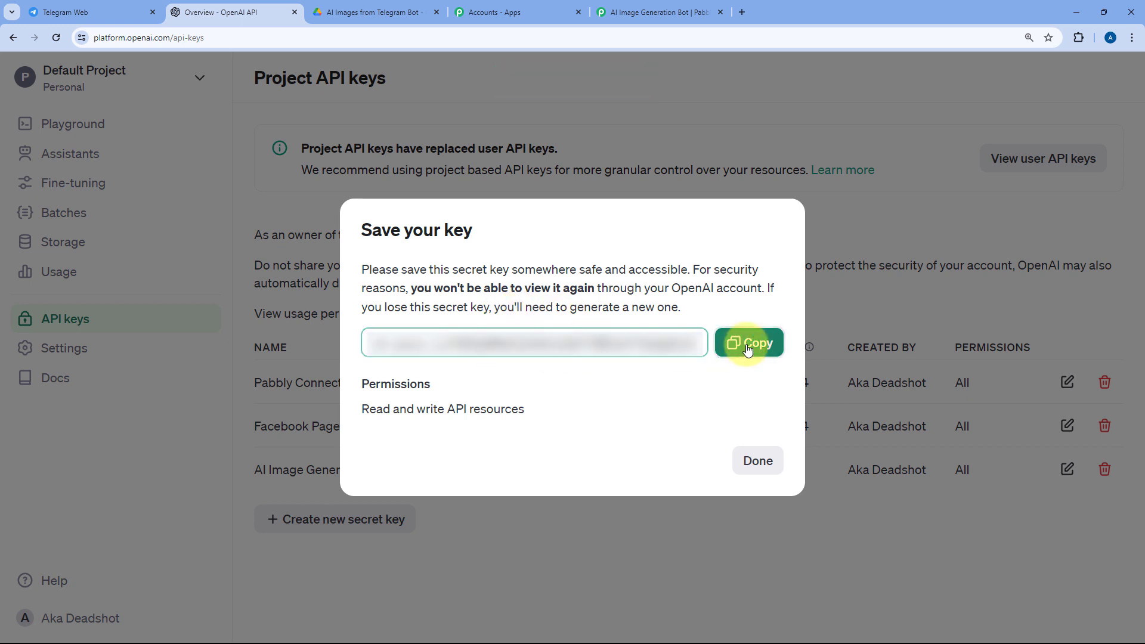
left_click(659, 11)
right_click(577, 399)
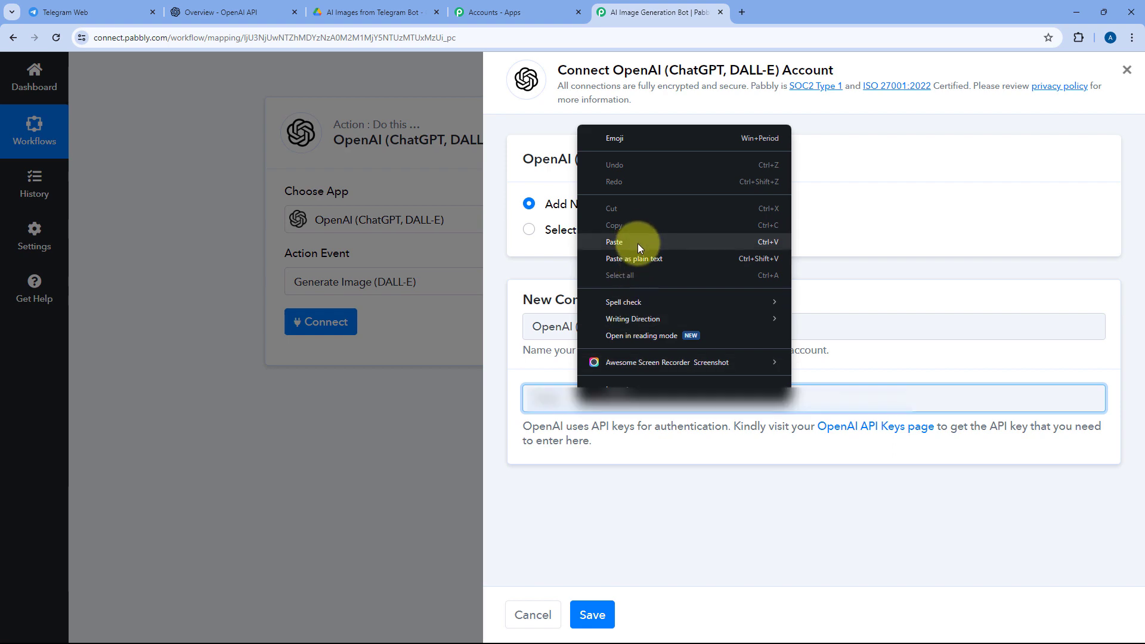
left_click(637, 242)
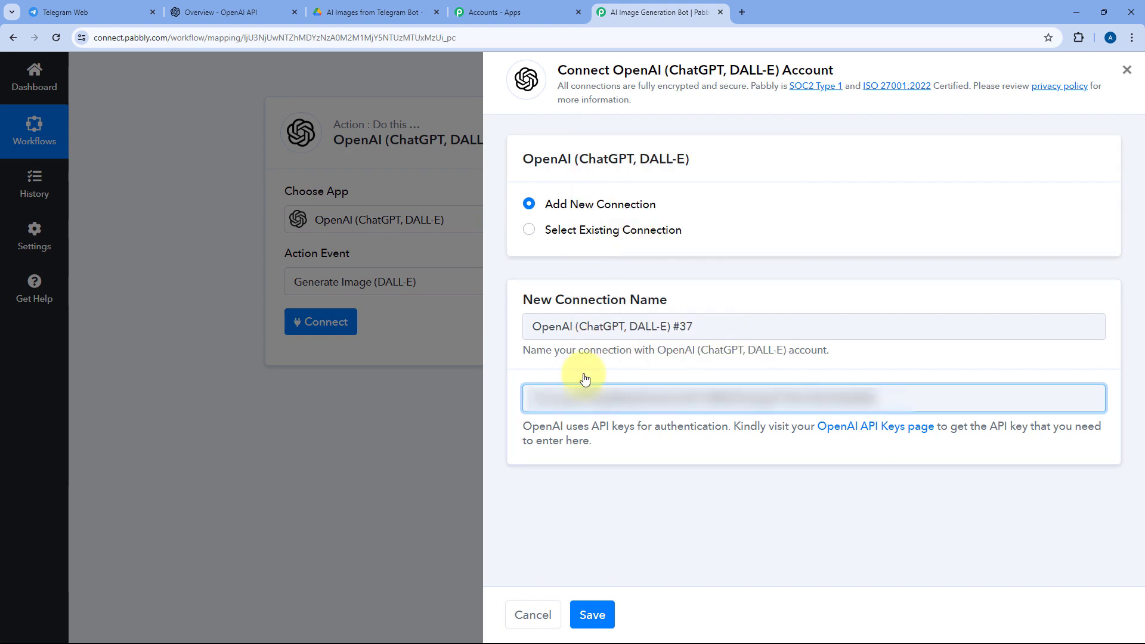
left_click(592, 617)
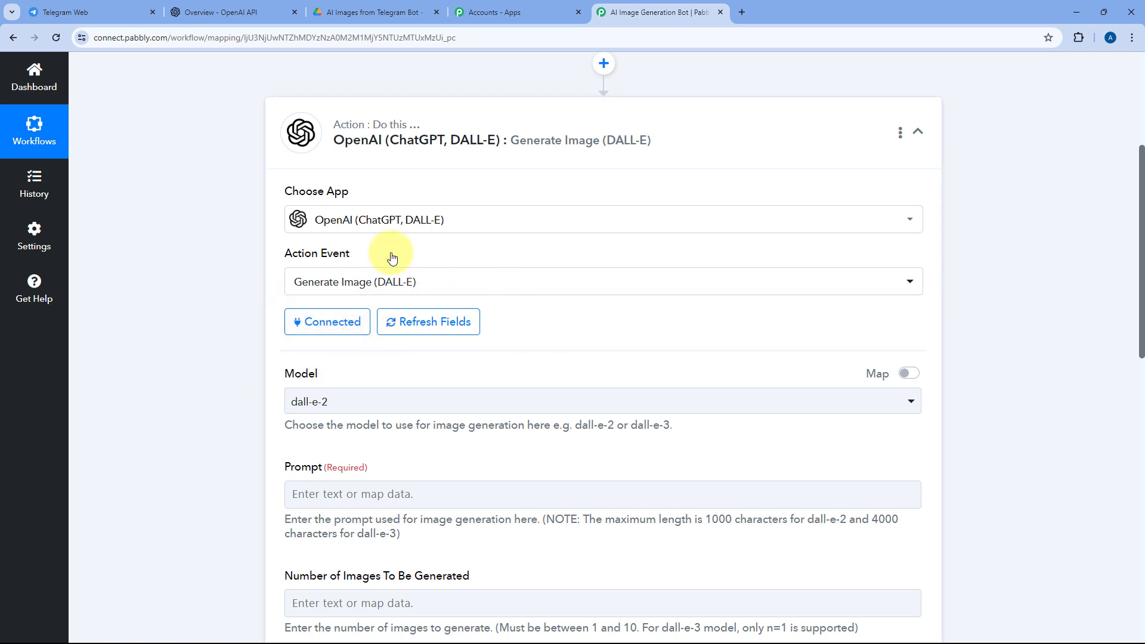
Set the OpenAI step's image generation model to dall-e-3.
left_click(448, 327)
scroll(449, 317, "down", 2)
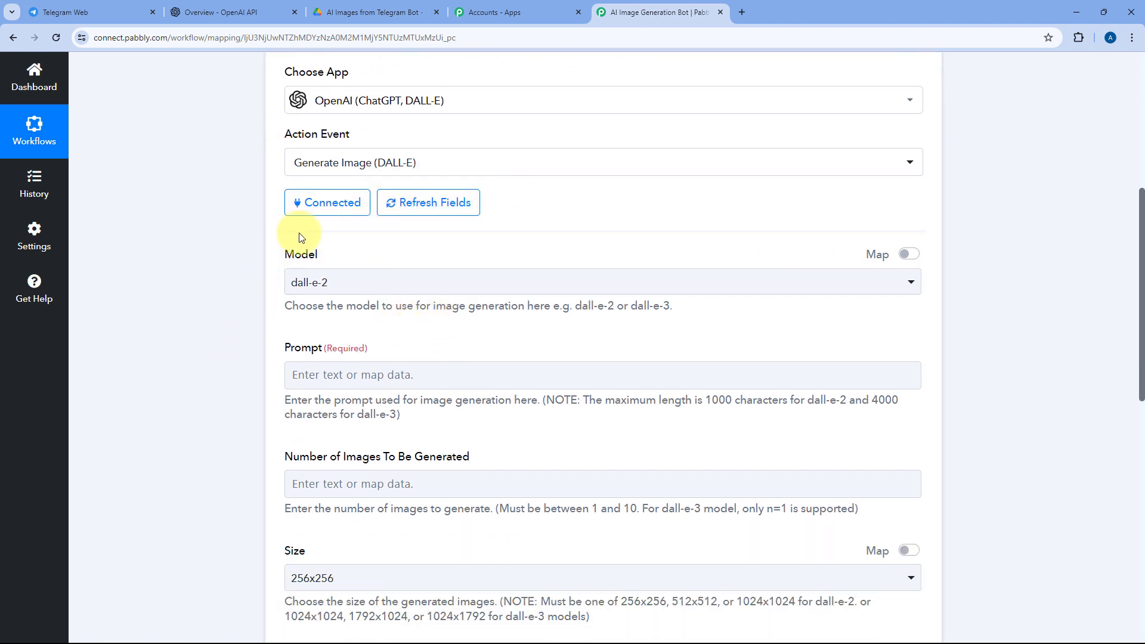
scroll(310, 224, "down", 1)
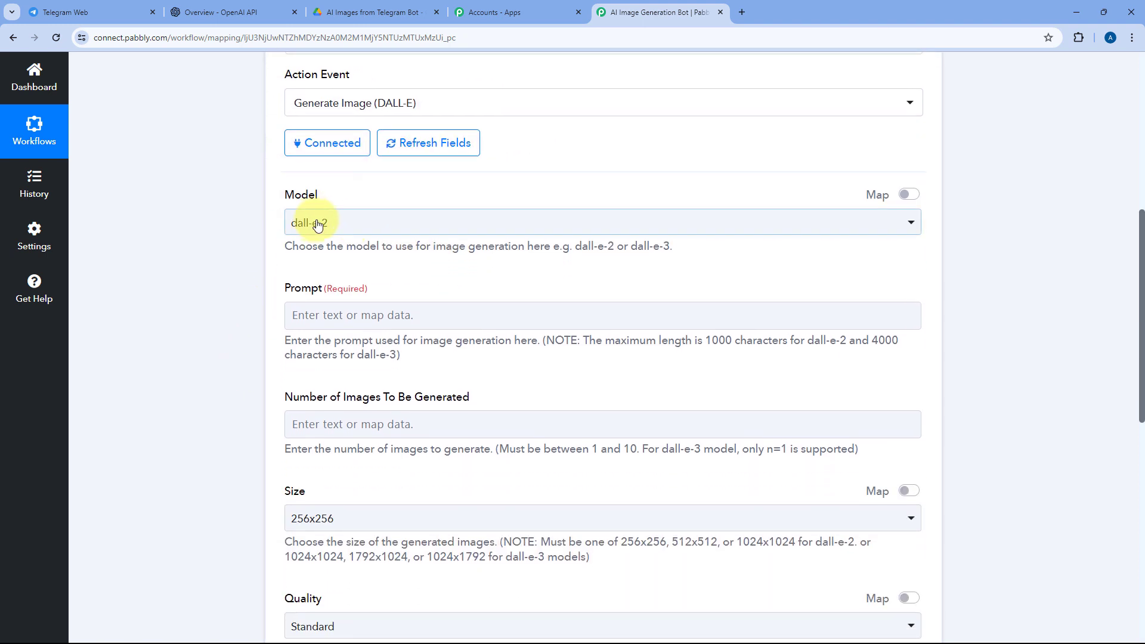
left_click(471, 222)
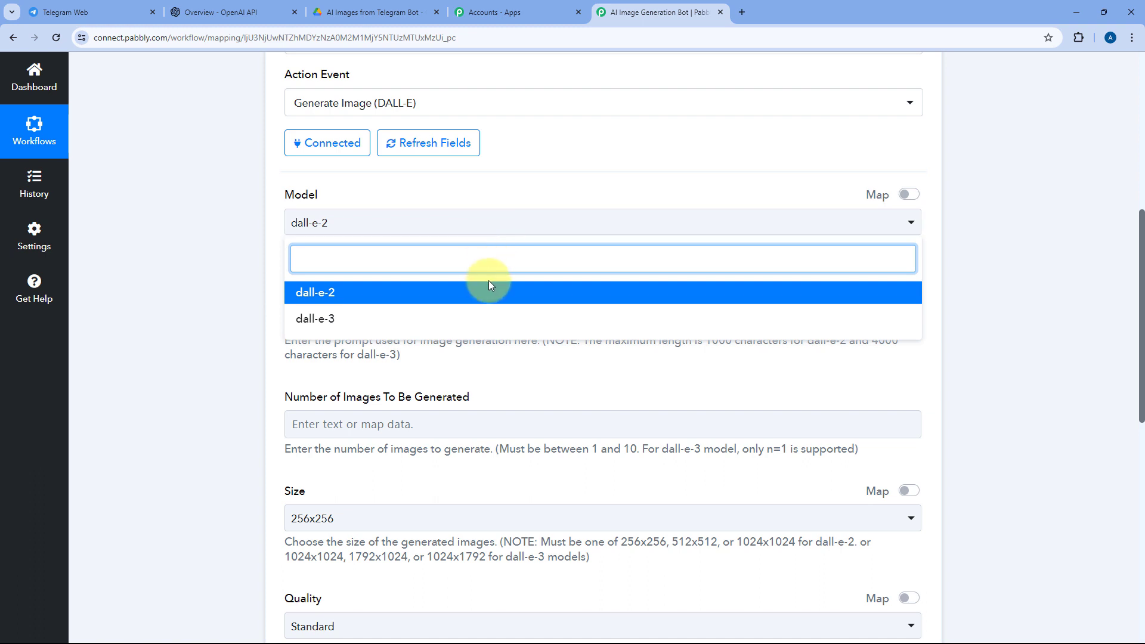
left_click(382, 316)
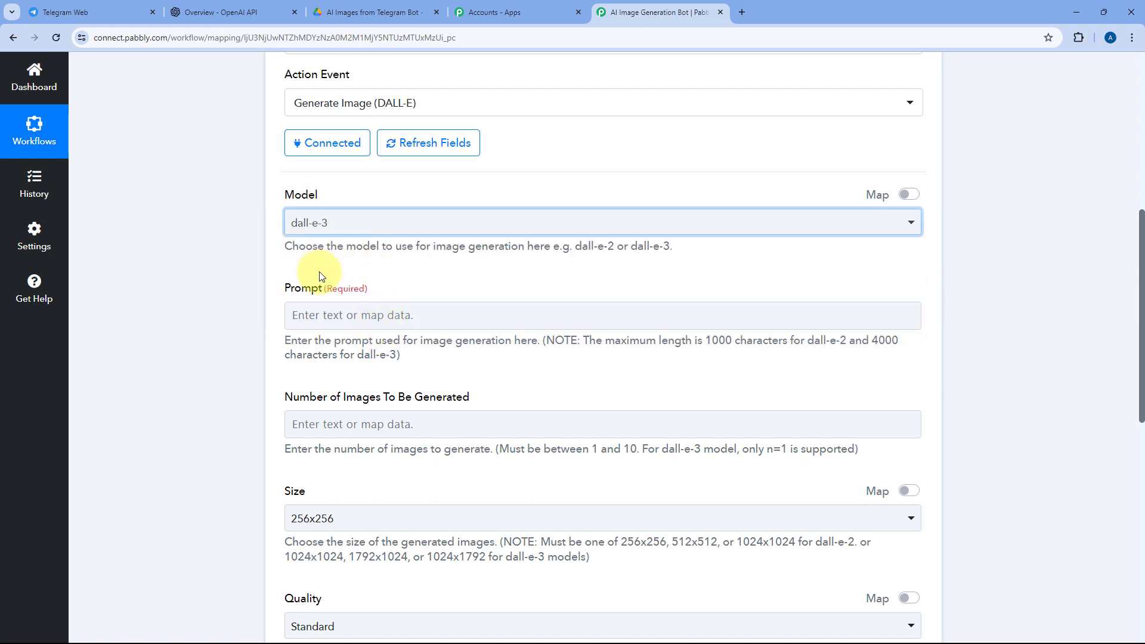
Review the prompt captured as Message Text in the Telegram Bot trigger's response.
scroll(429, 238, "down", 2)
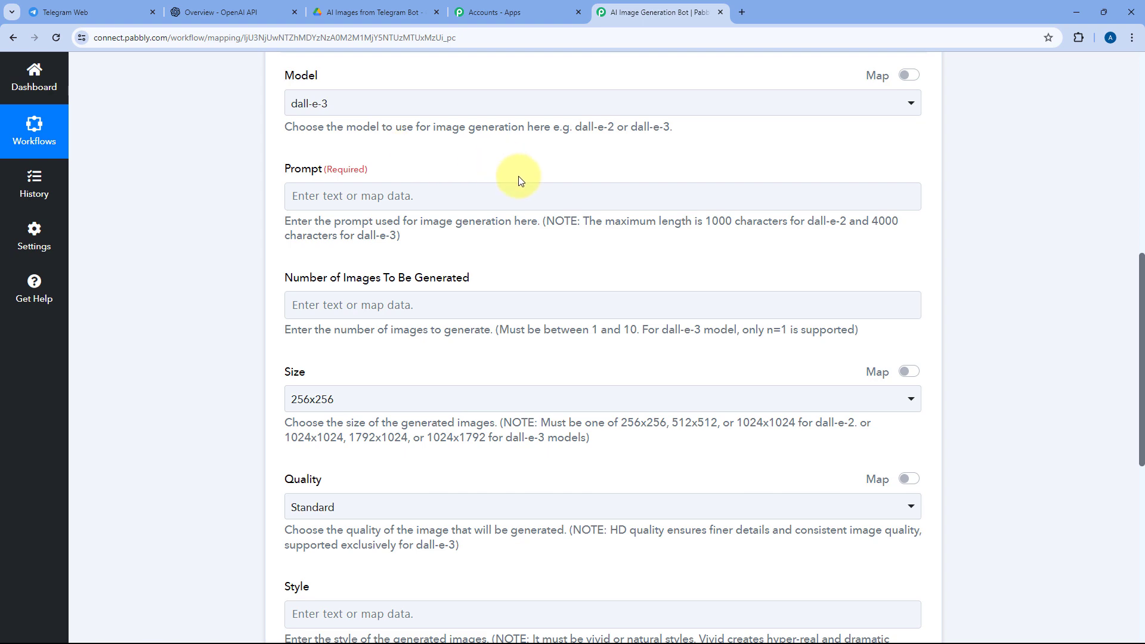
scroll(518, 178, "up", 5)
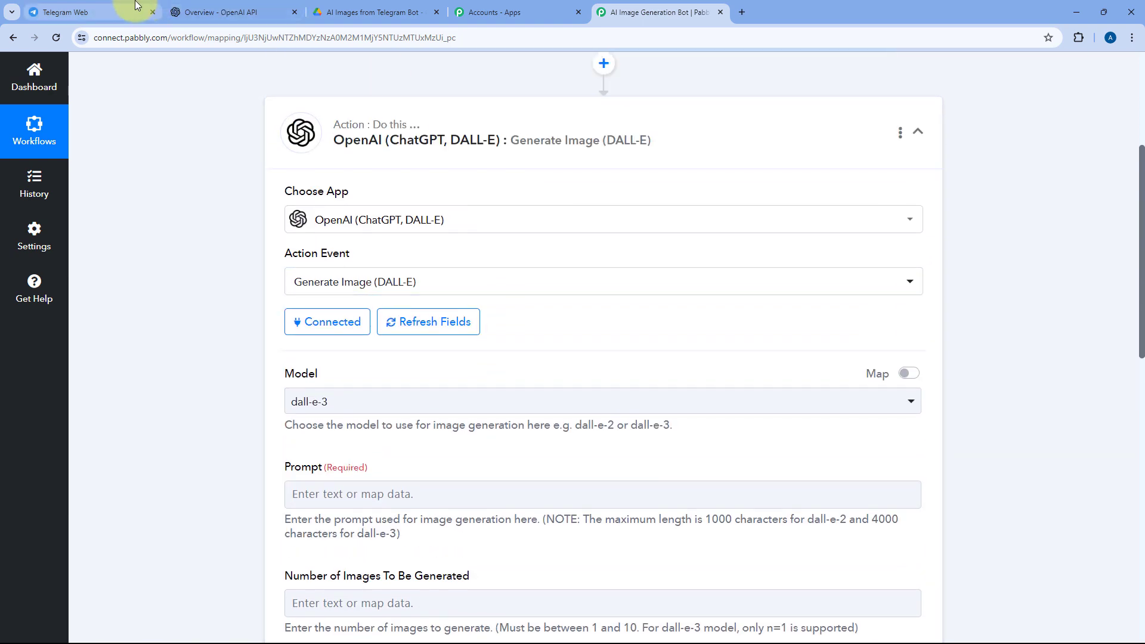
left_click(119, 12)
left_click(656, 12)
scroll(596, 238, "up", 4)
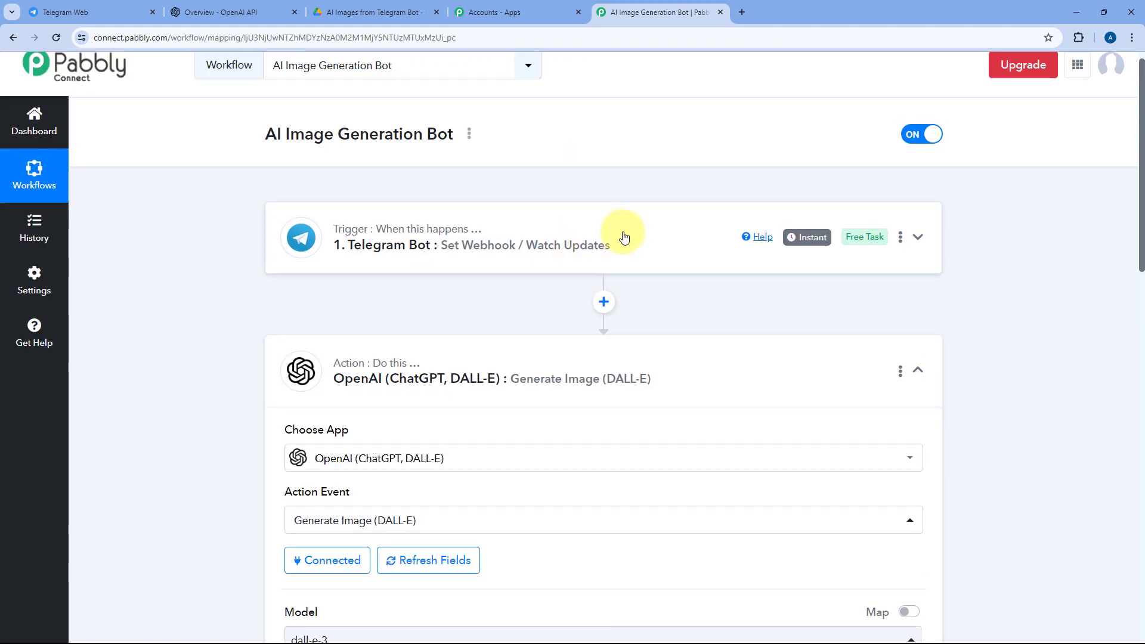
left_click(503, 236)
scroll(233, 292, "down", 5)
scroll(238, 285, "down", 3)
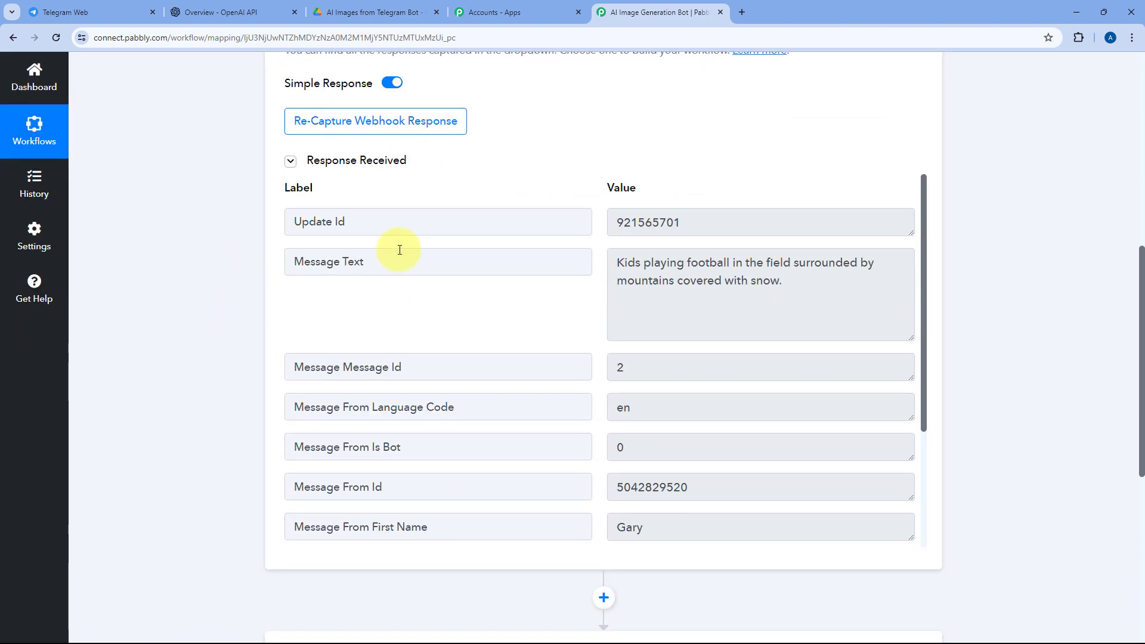
left_click_drag(616, 264, 790, 286)
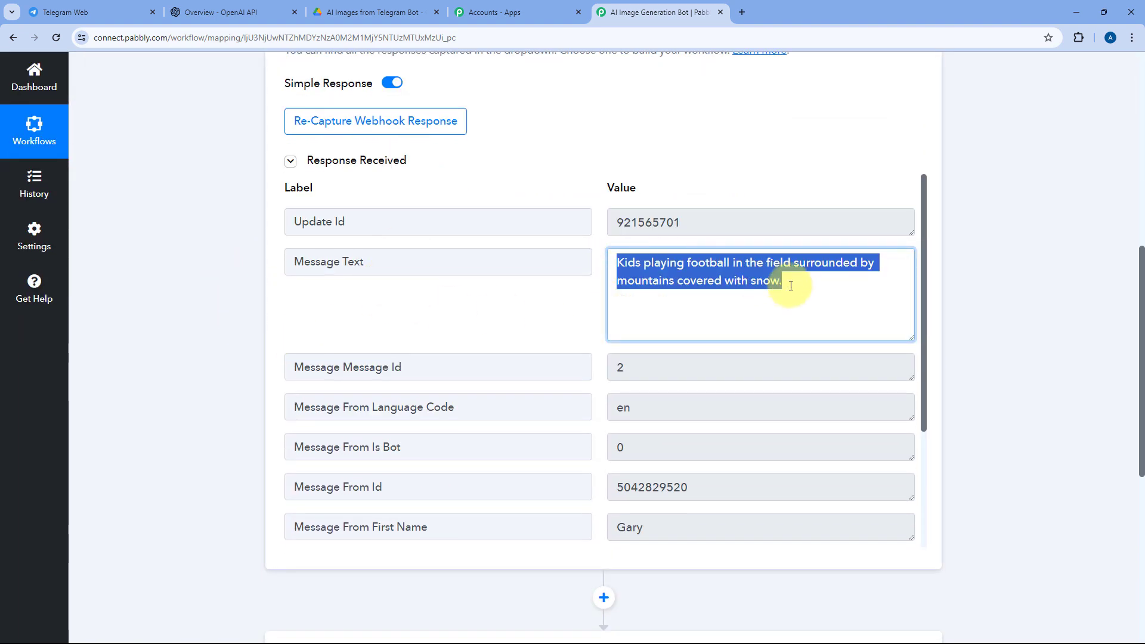
left_click(790, 285)
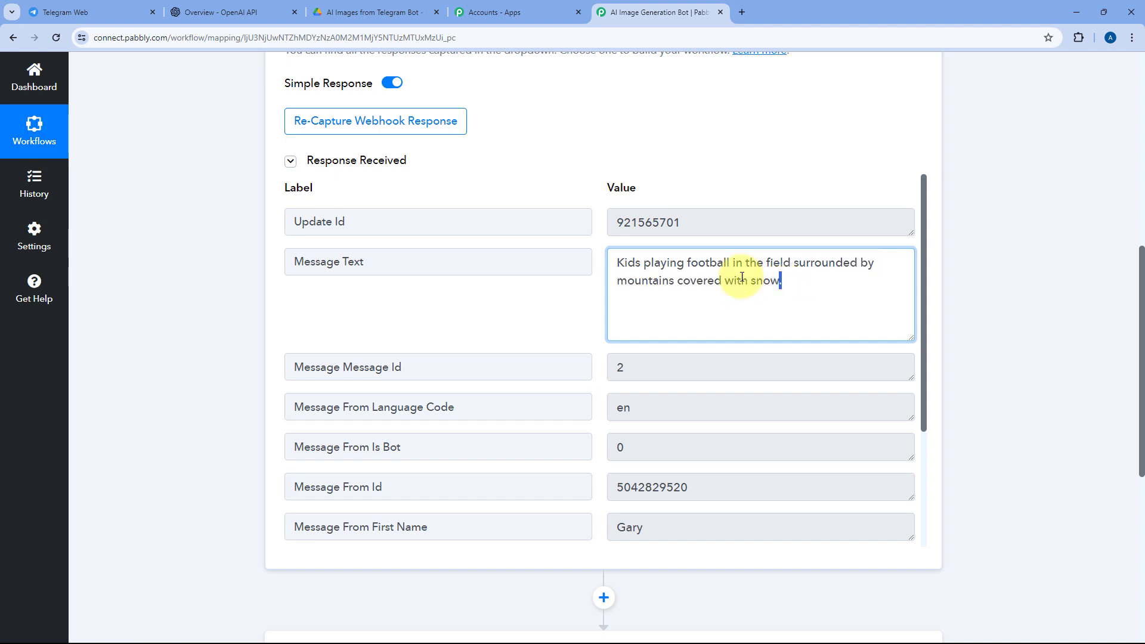
left_click_drag(789, 285, 609, 264)
left_click(287, 327)
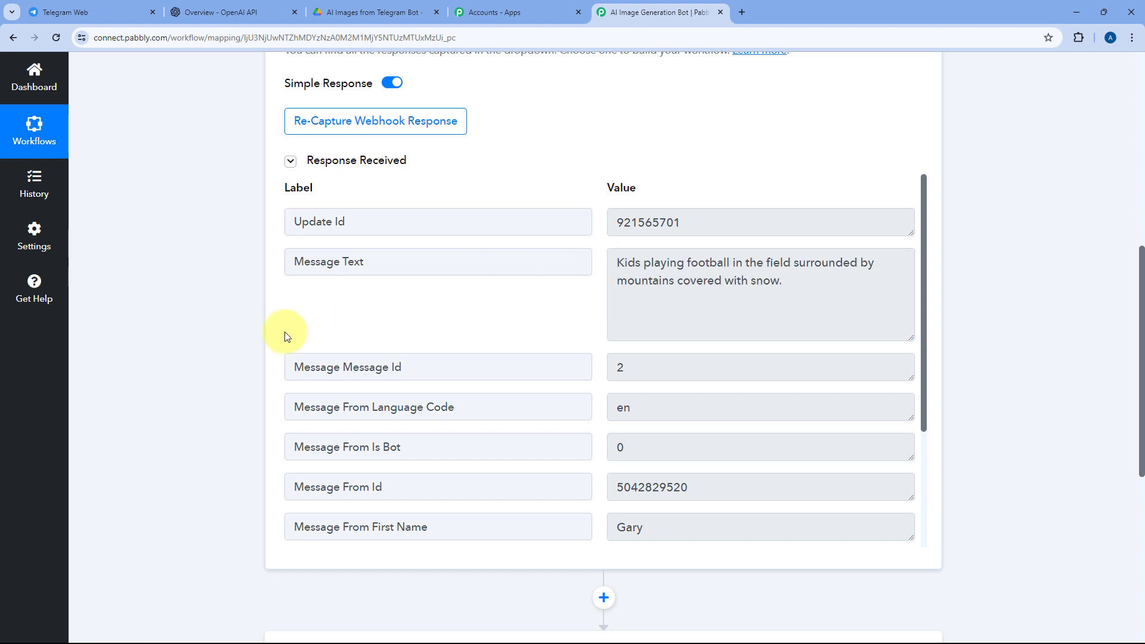
Map the Telegram Bot trigger's Message Text to the OpenAI step's required Prompt.
scroll(212, 350, "down", 7)
left_click(506, 254)
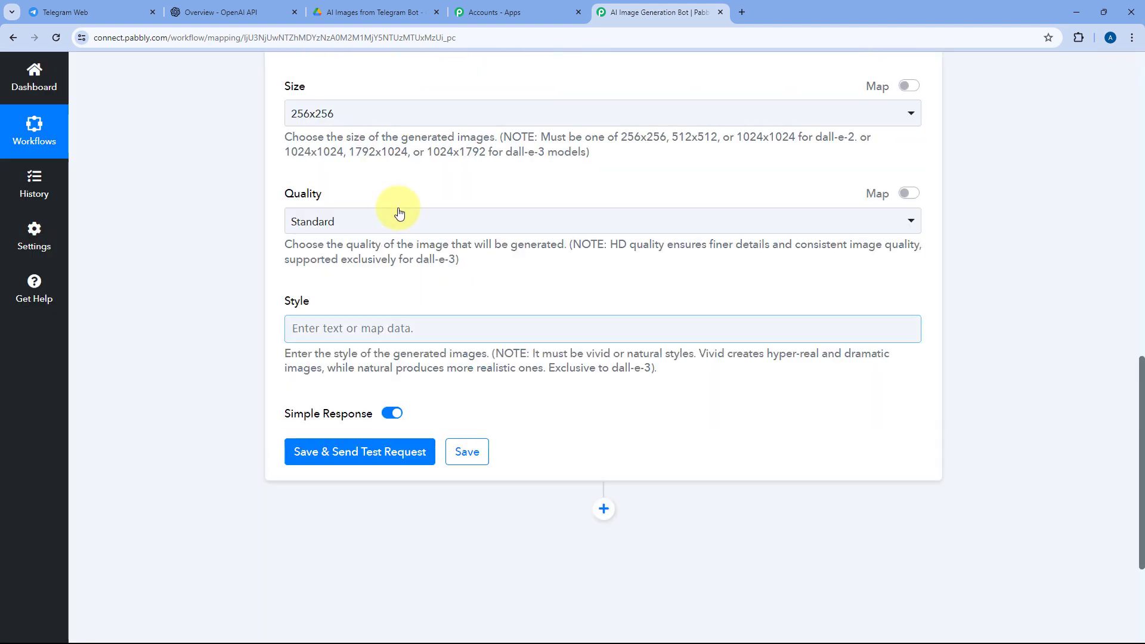
scroll(244, 347, "down", 7)
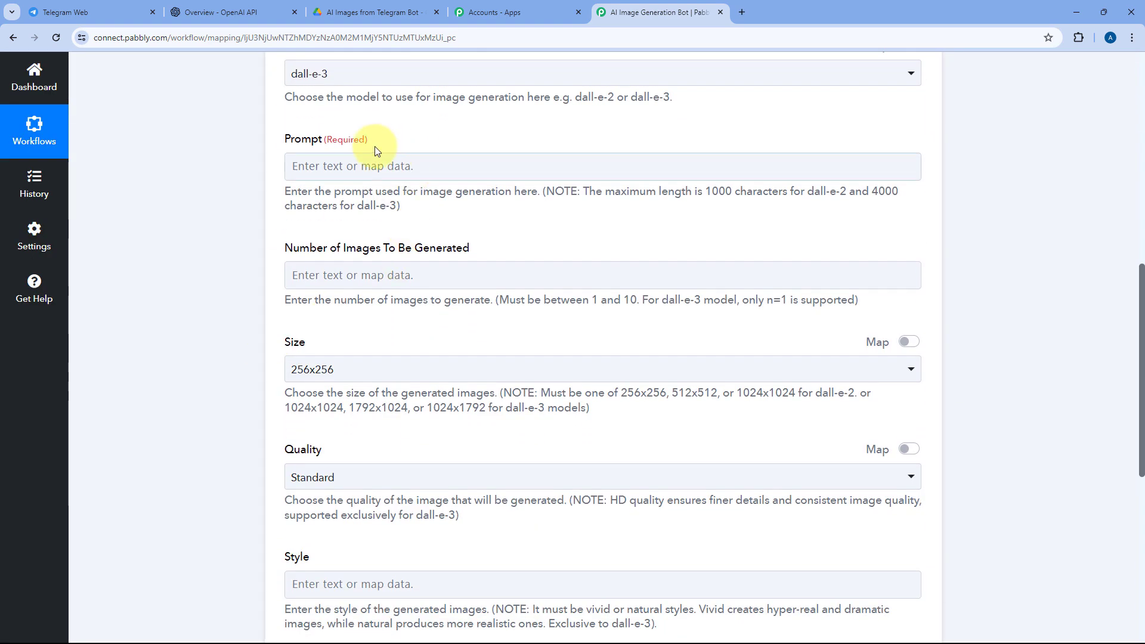
left_click(343, 165)
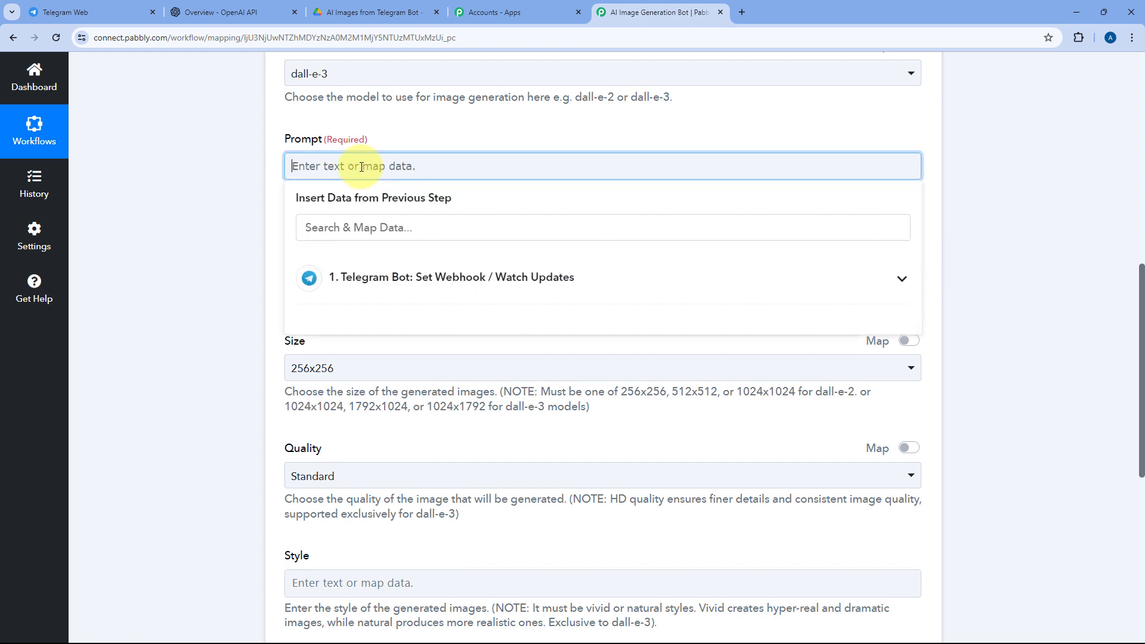
left_click(470, 287)
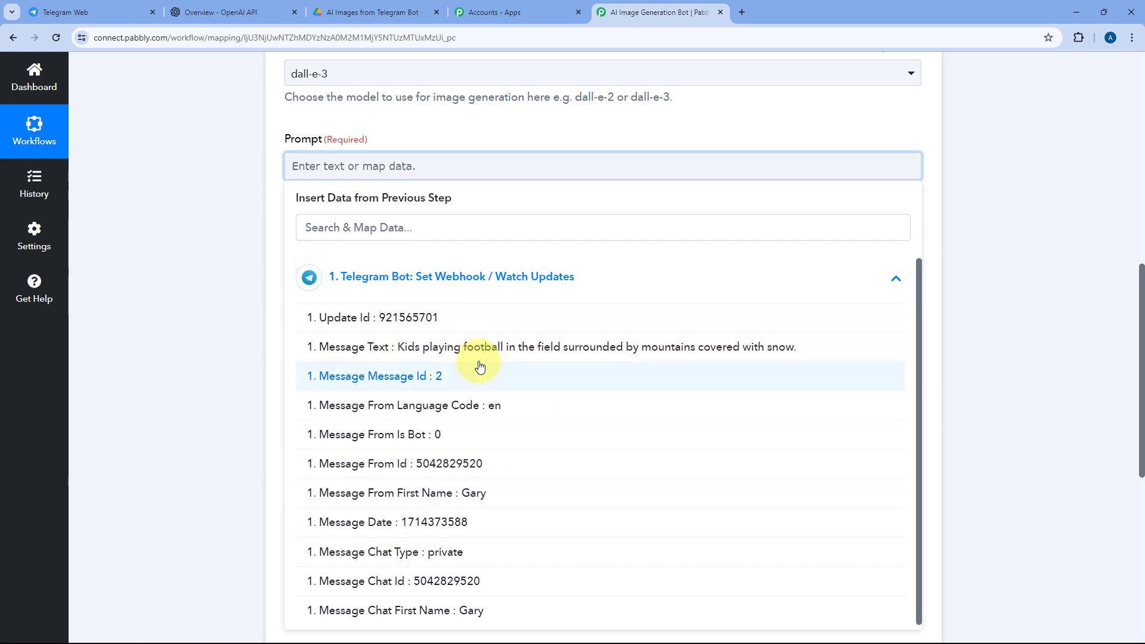
left_click(398, 354)
left_click(477, 138)
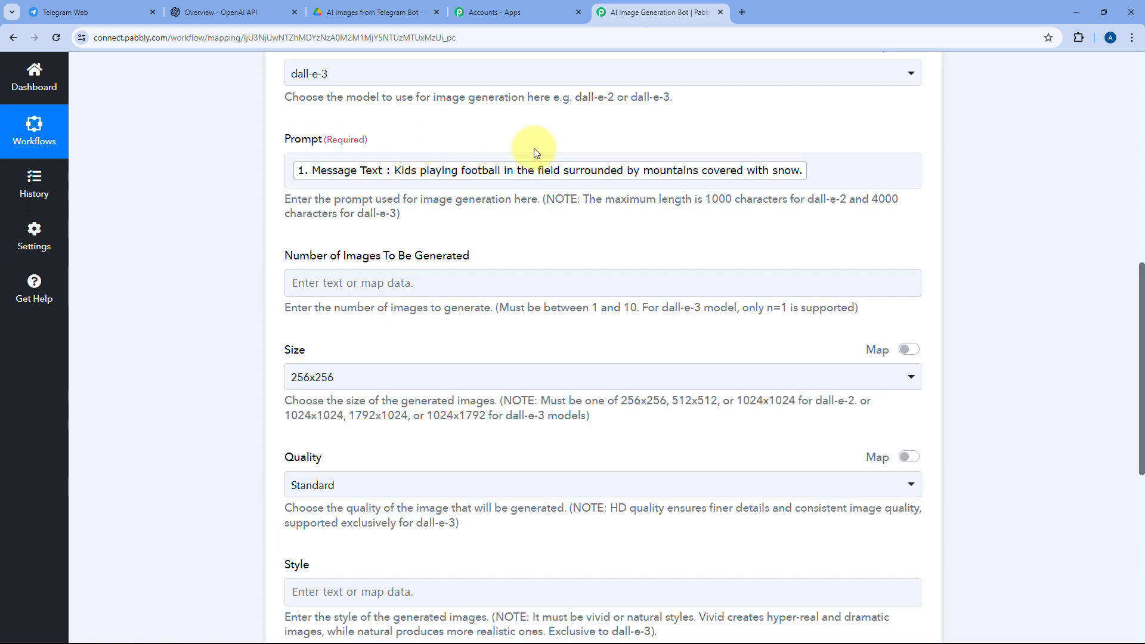
Examine the allowed range for the number of images to generate and the restriction for the dall-e-3 model.
scroll(467, 131, "down", 1)
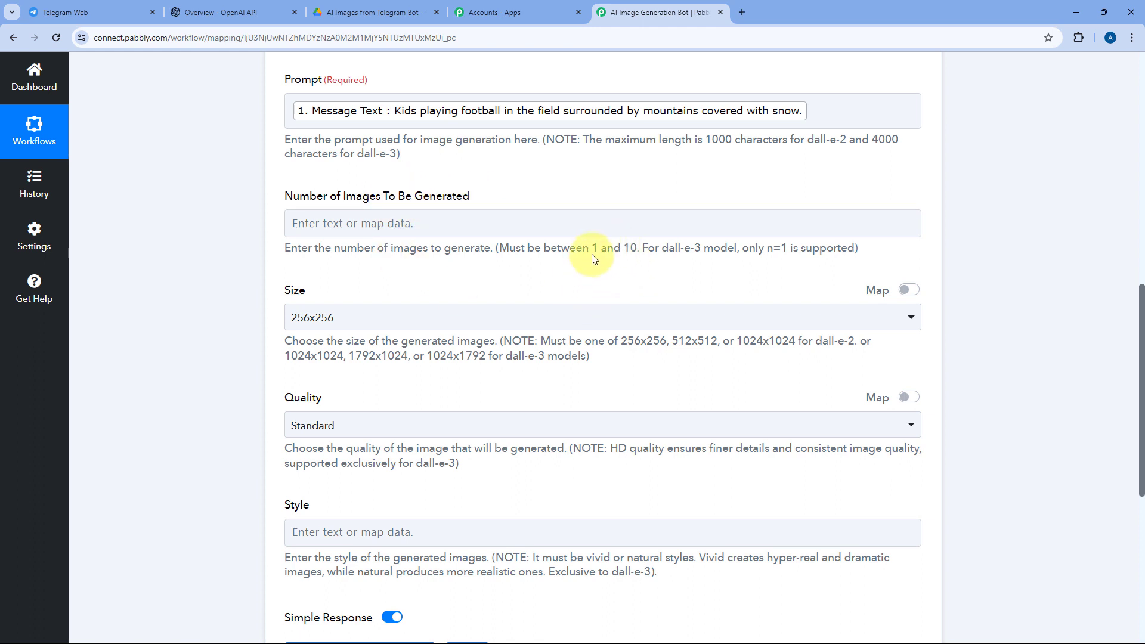
left_click_drag(592, 250, 633, 249)
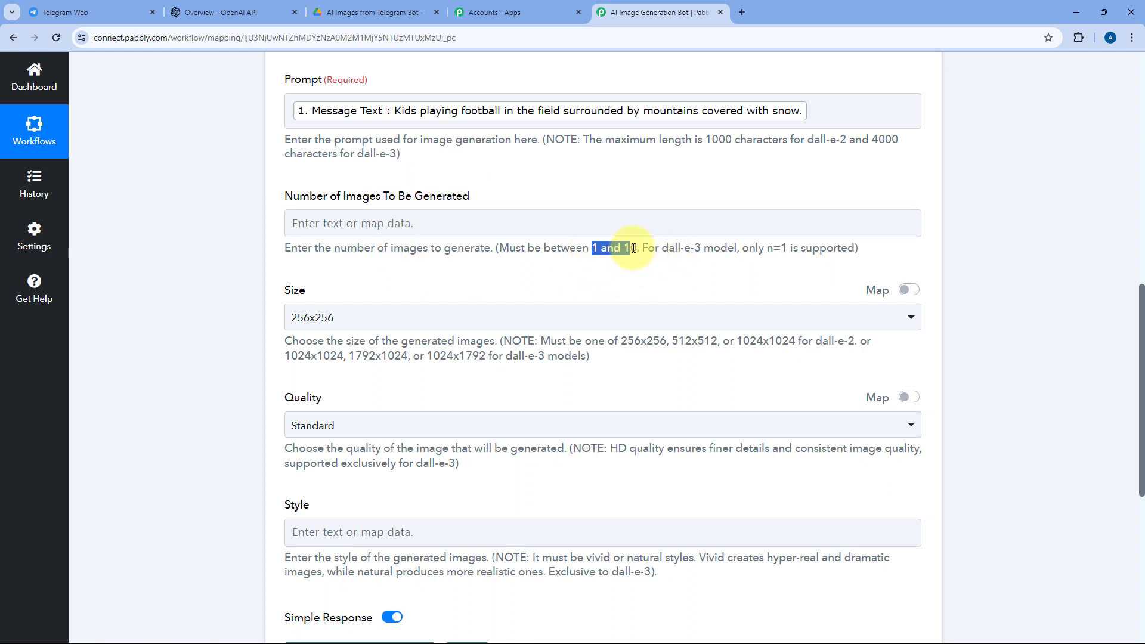
scroll(510, 187, "up", 3)
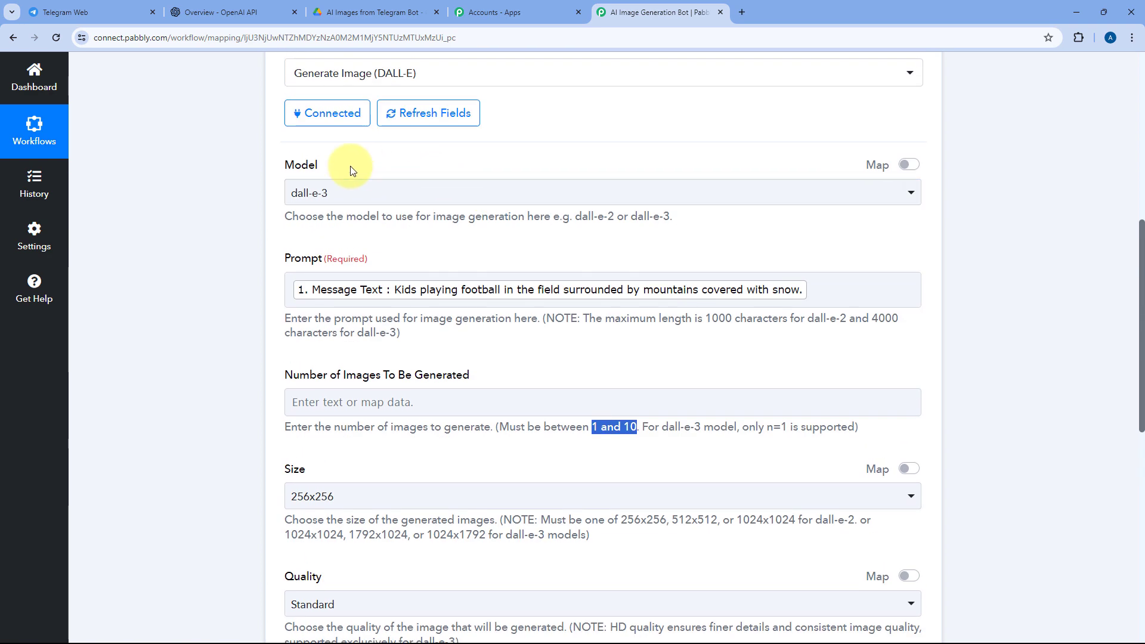
scroll(418, 189, "down", 2)
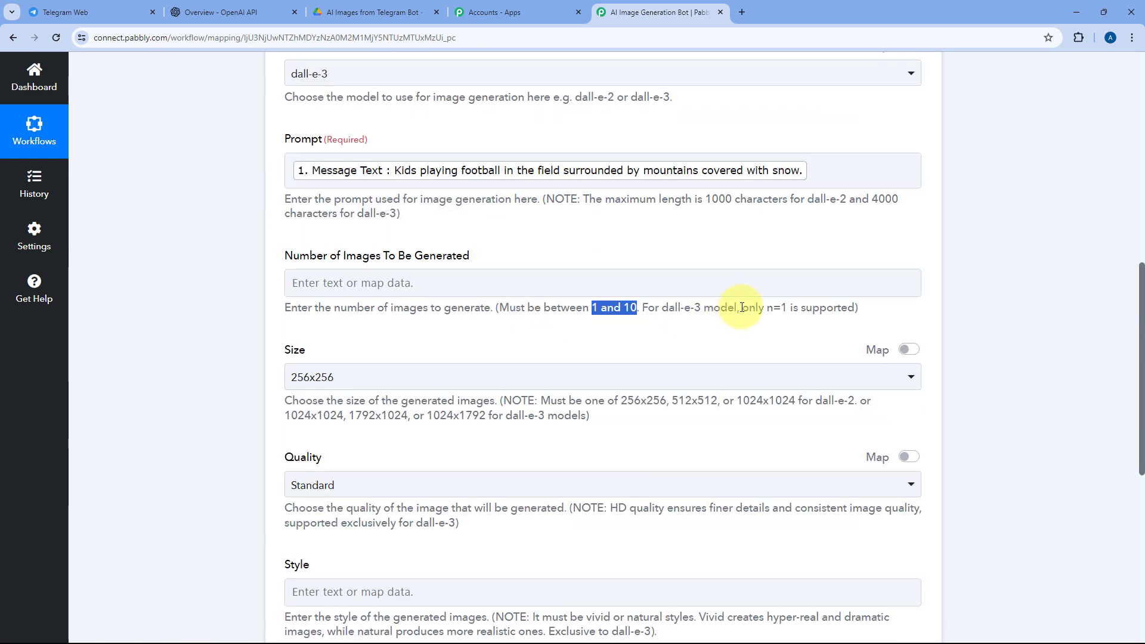
left_click_drag(744, 308, 857, 307)
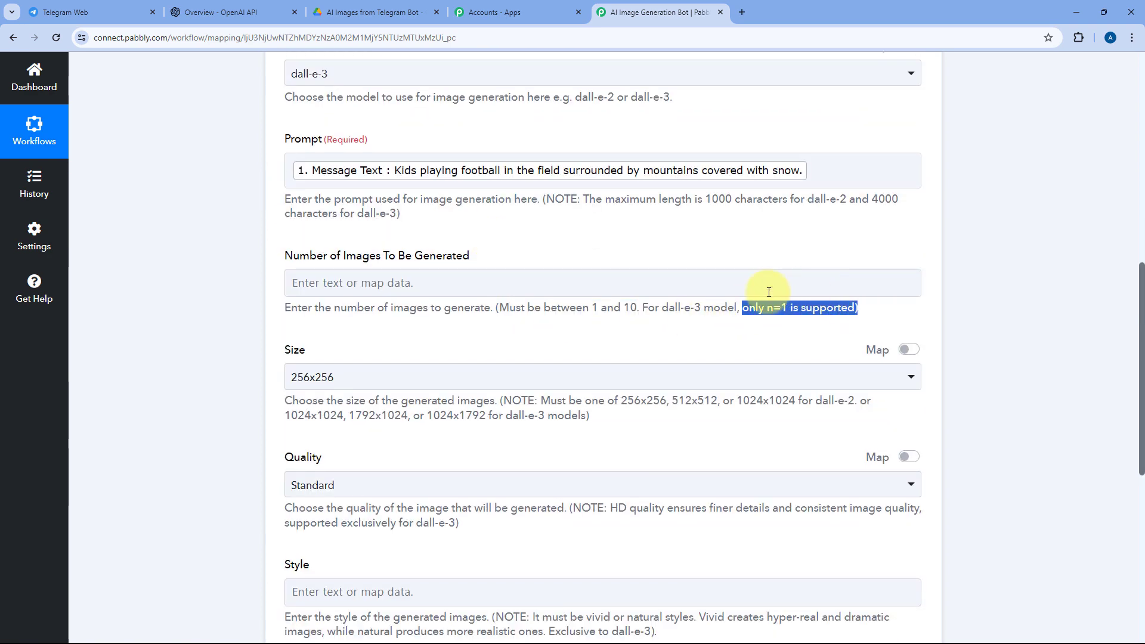
Set the number of images to be generated to 1 in the OpenAI step.
left_click(580, 286)
type("1")
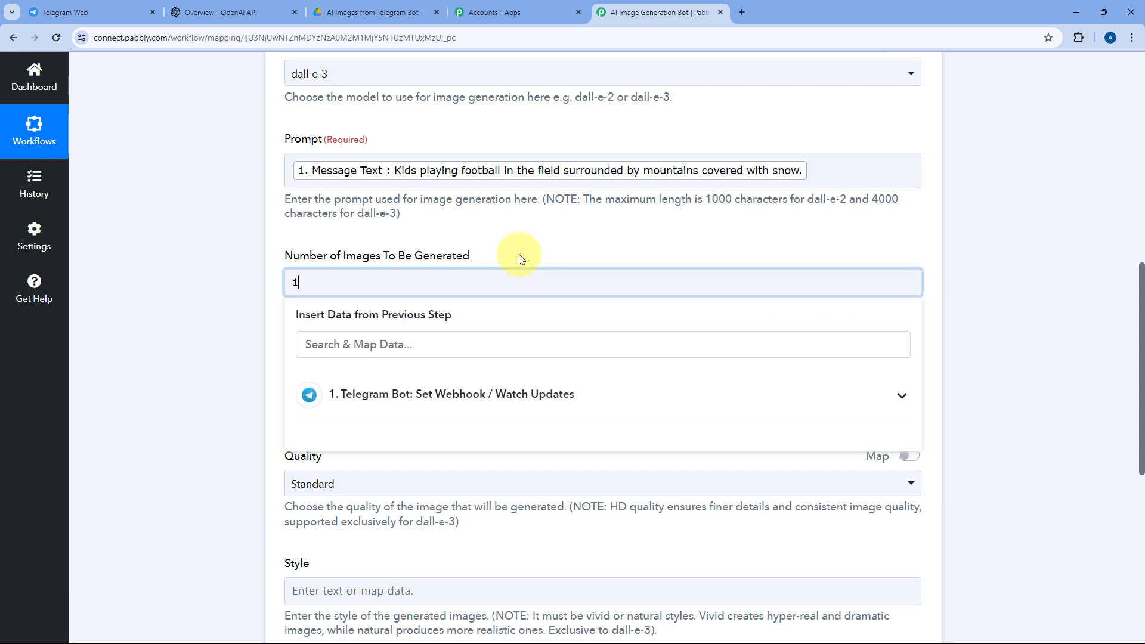
left_click(518, 258)
Set the size of the generated image to 1792x1024.
scroll(491, 225, "down", 3)
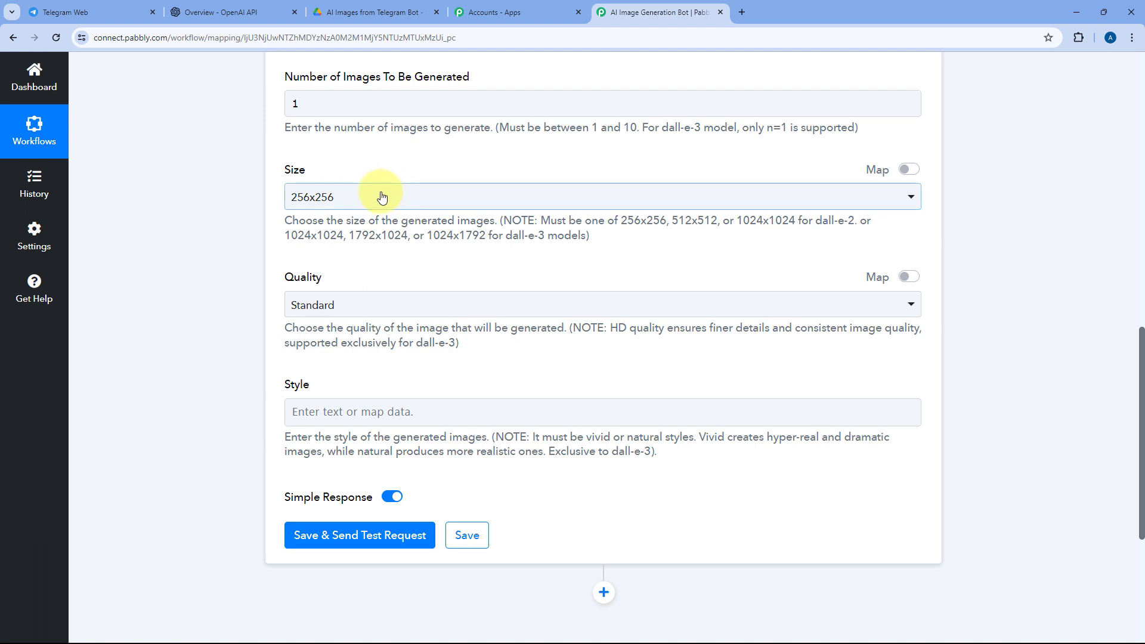
left_click(378, 195)
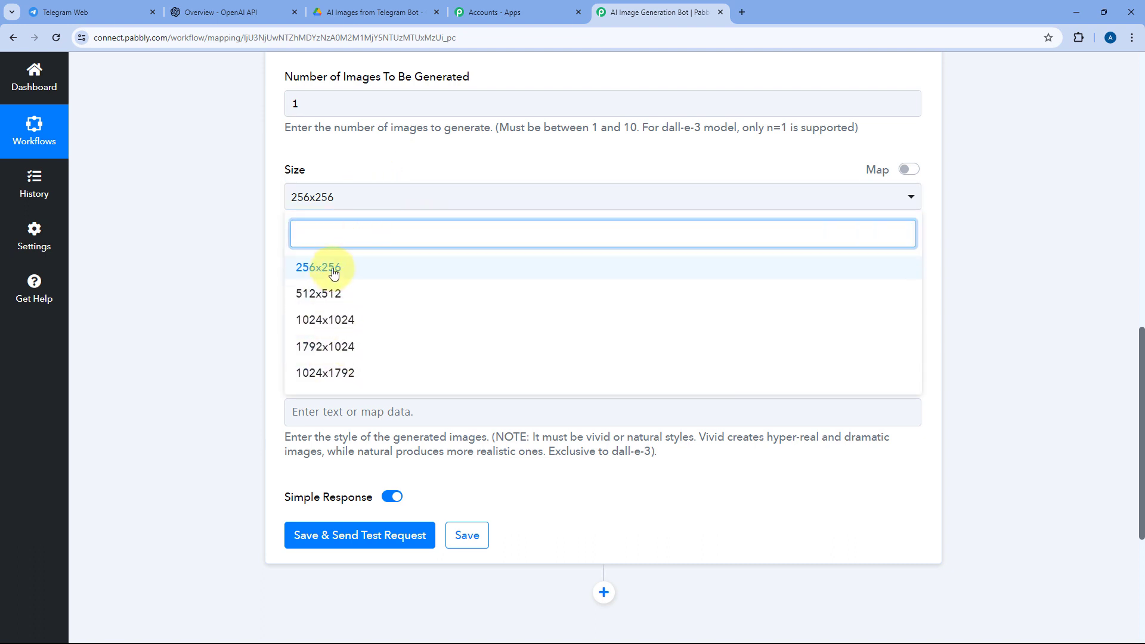
left_click(310, 353)
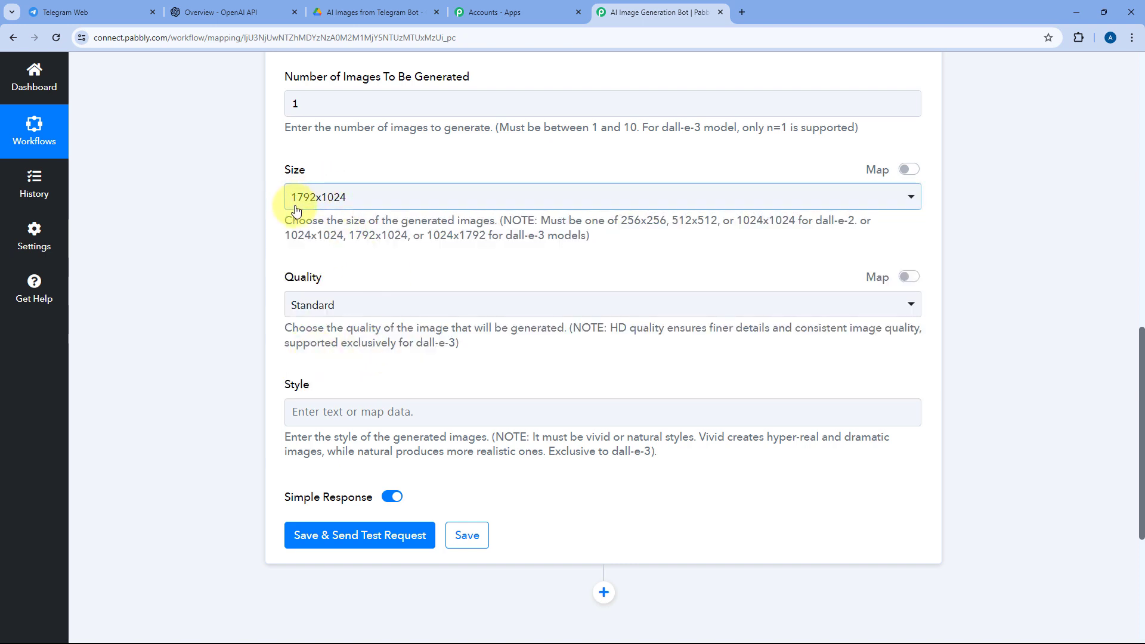
left_click(361, 197)
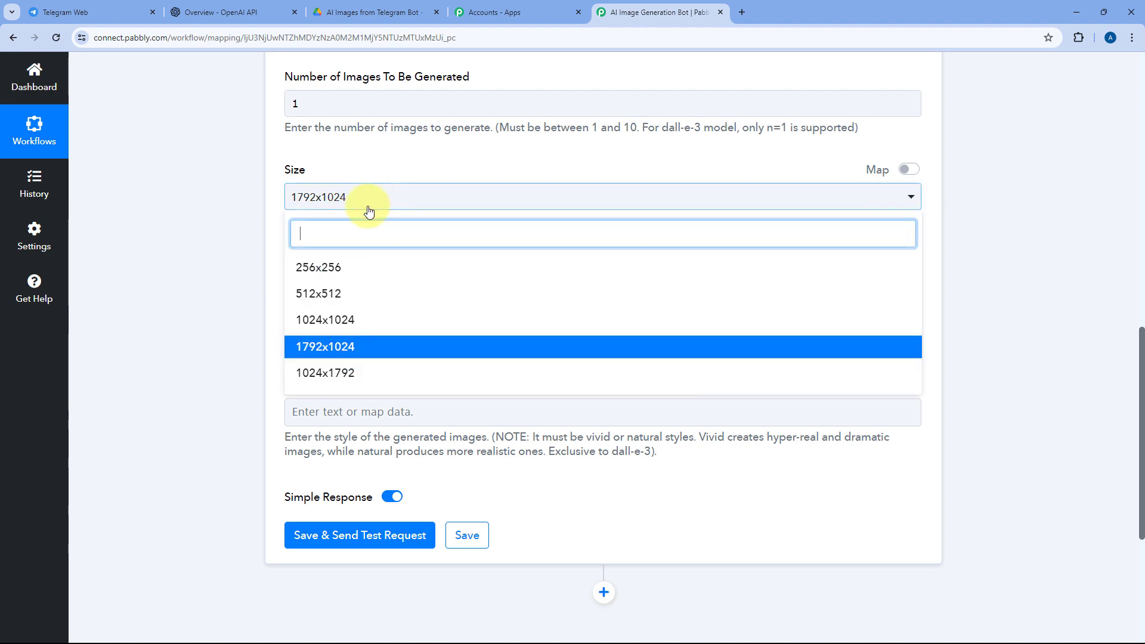
left_click(380, 173)
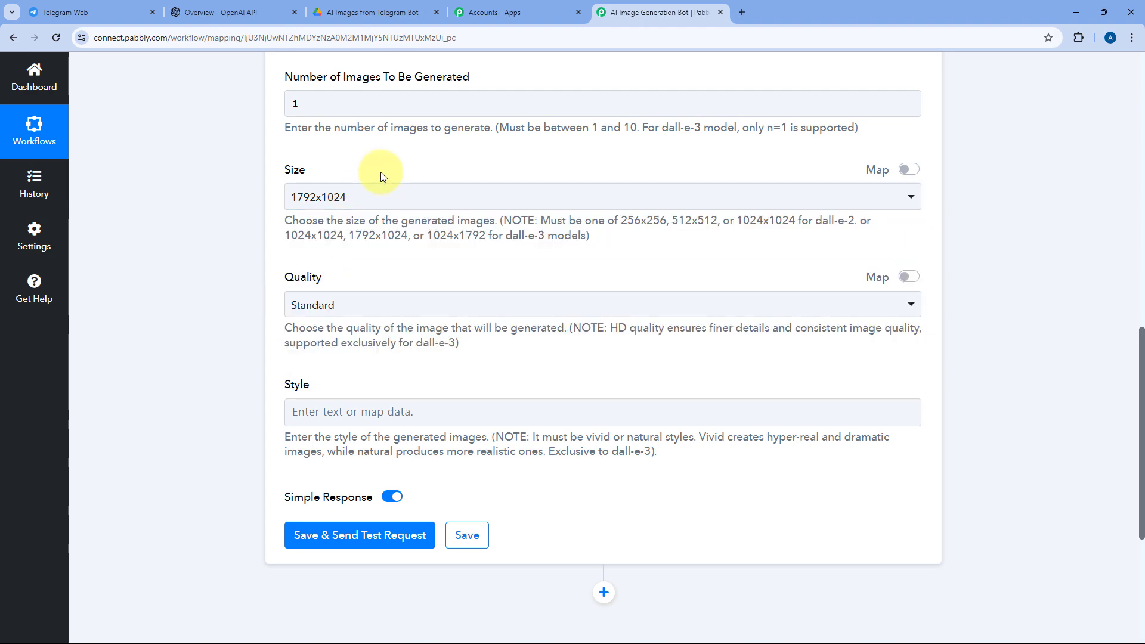
Set the image quality to HD and read which styles the Style field allows.
scroll(358, 190, "down", 2)
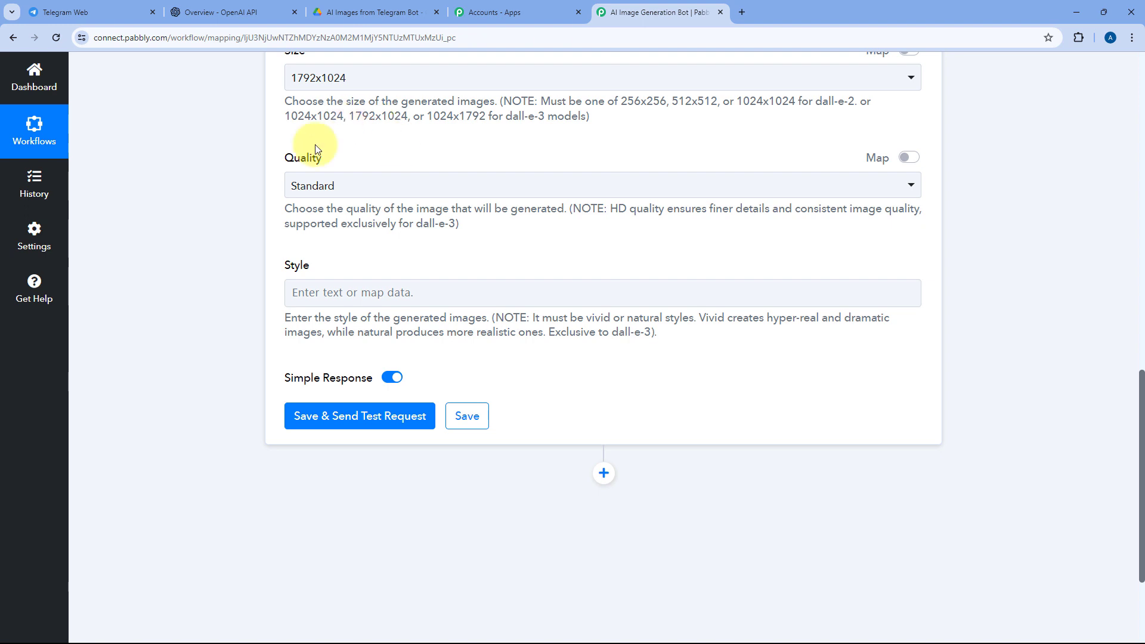
left_click(378, 192)
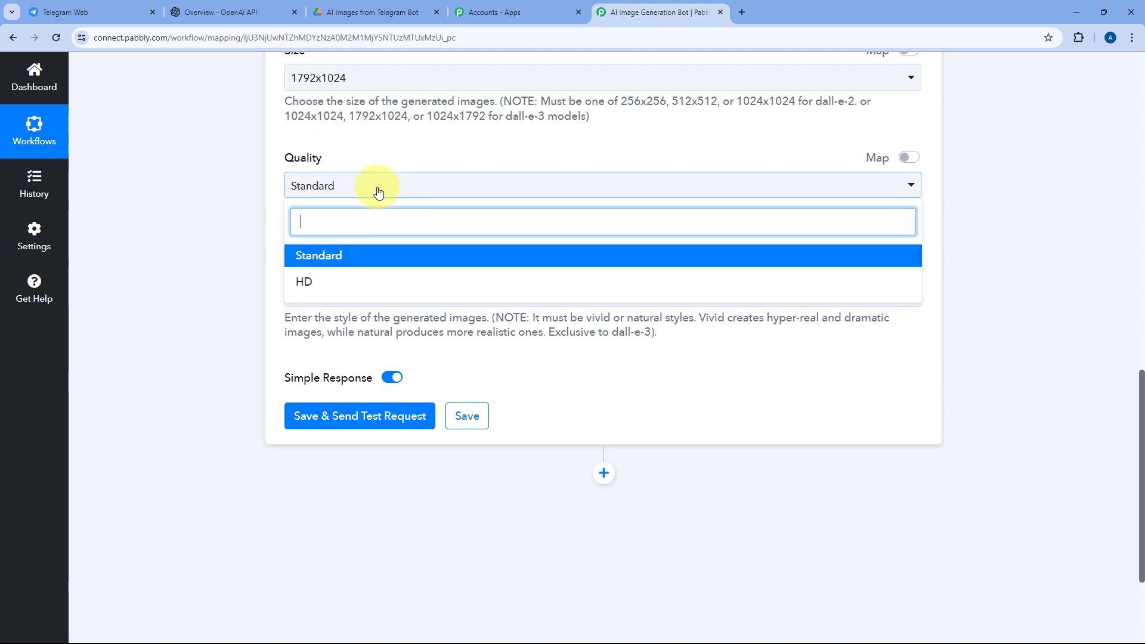
left_click(335, 284)
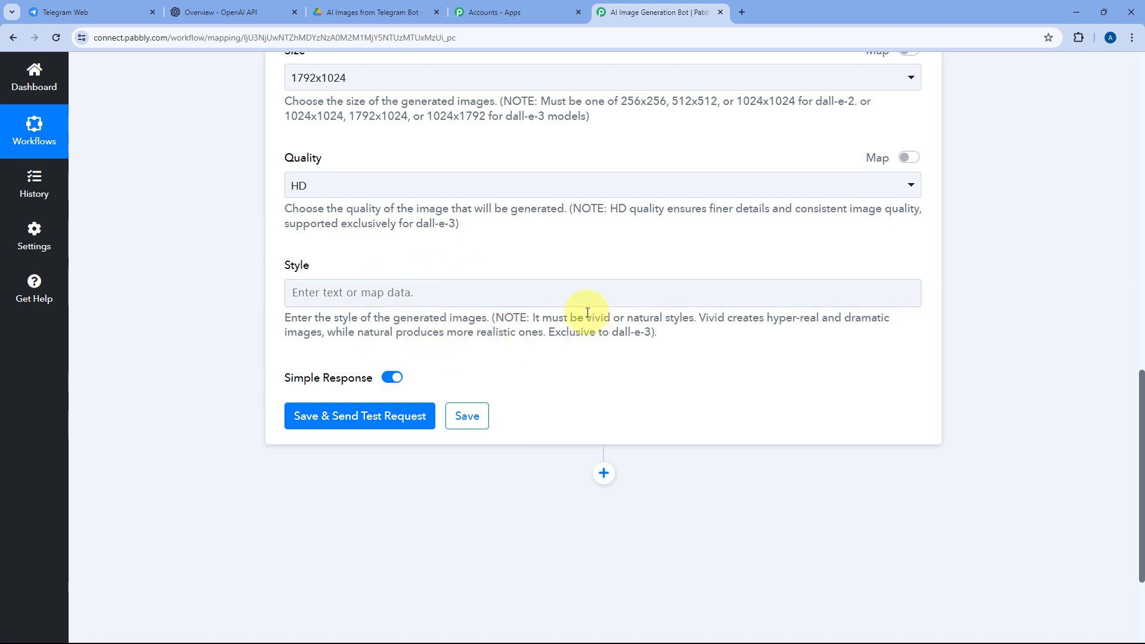
left_click_drag(587, 318, 658, 319)
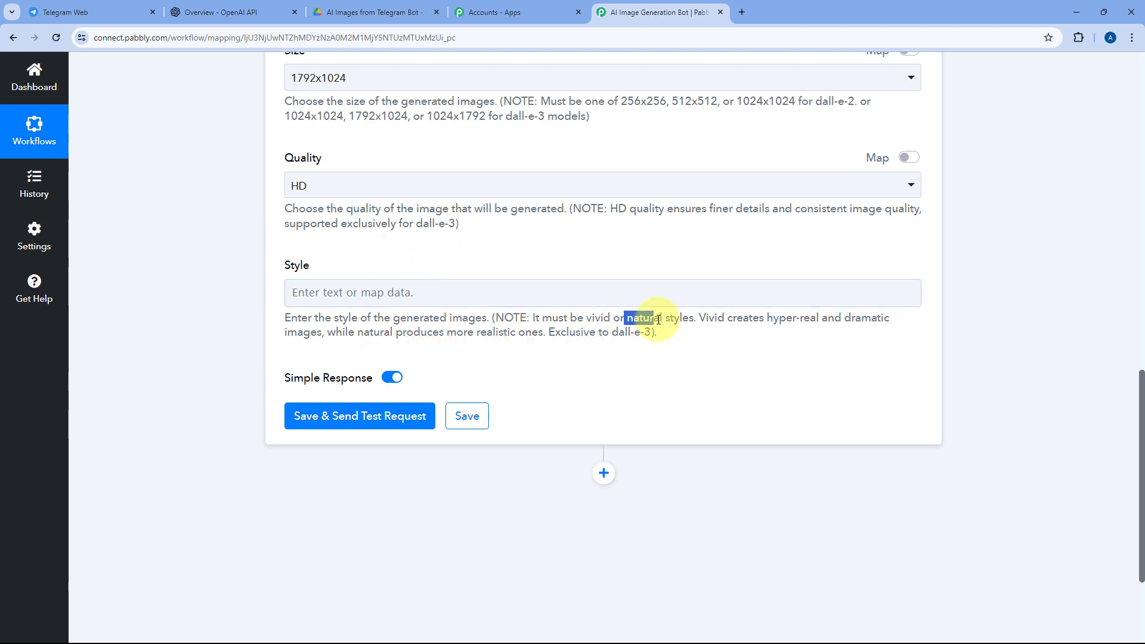
left_click(641, 268)
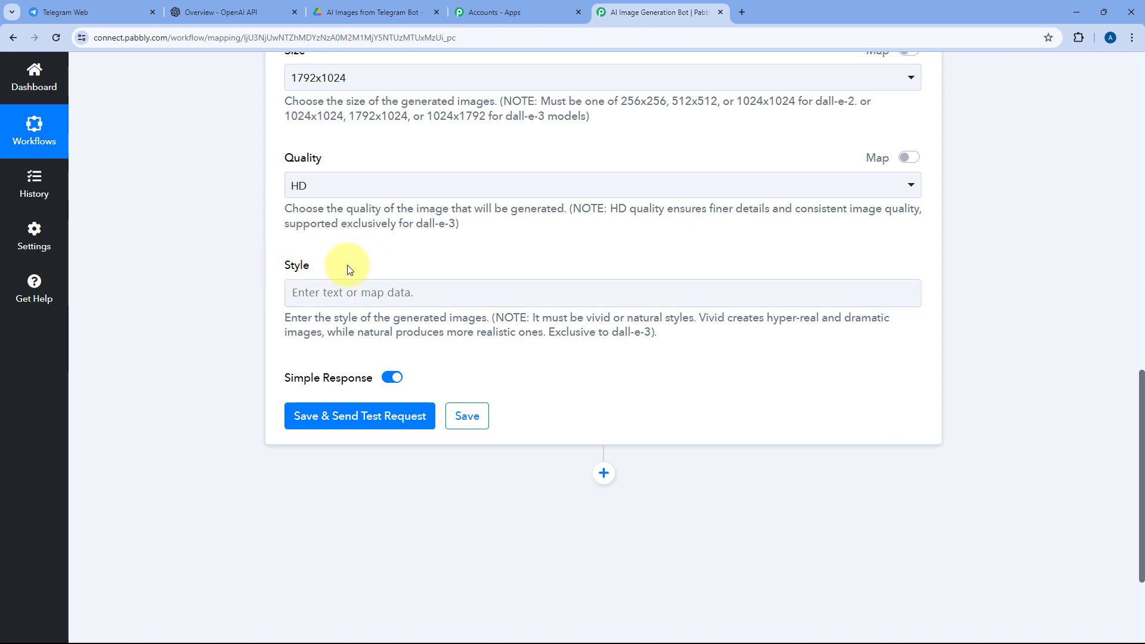
Check the image settings, leaving Style empty, and save the OpenAI step while sending a test request.
scroll(347, 265, "up", 5)
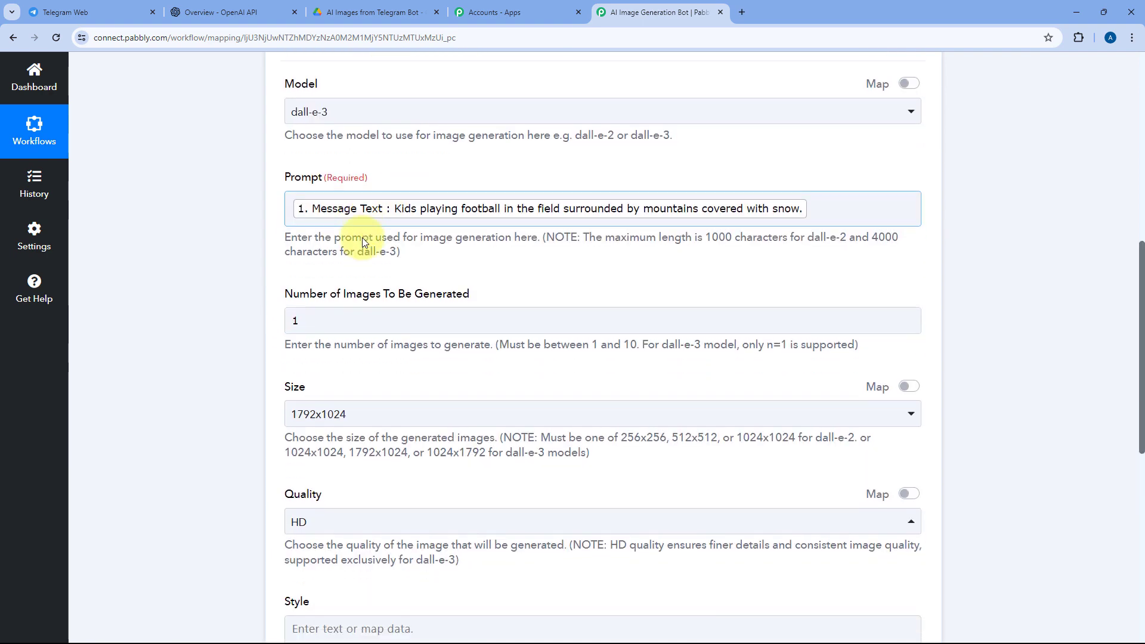
scroll(370, 238, "down", 3)
scroll(296, 277, "down", 5)
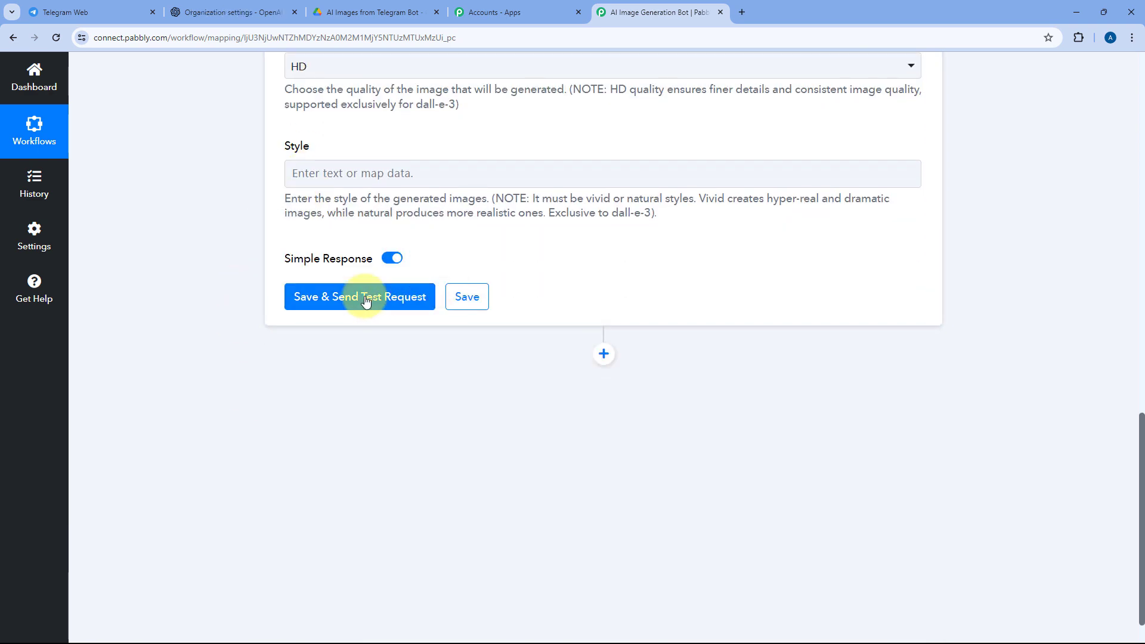
left_click(366, 298)
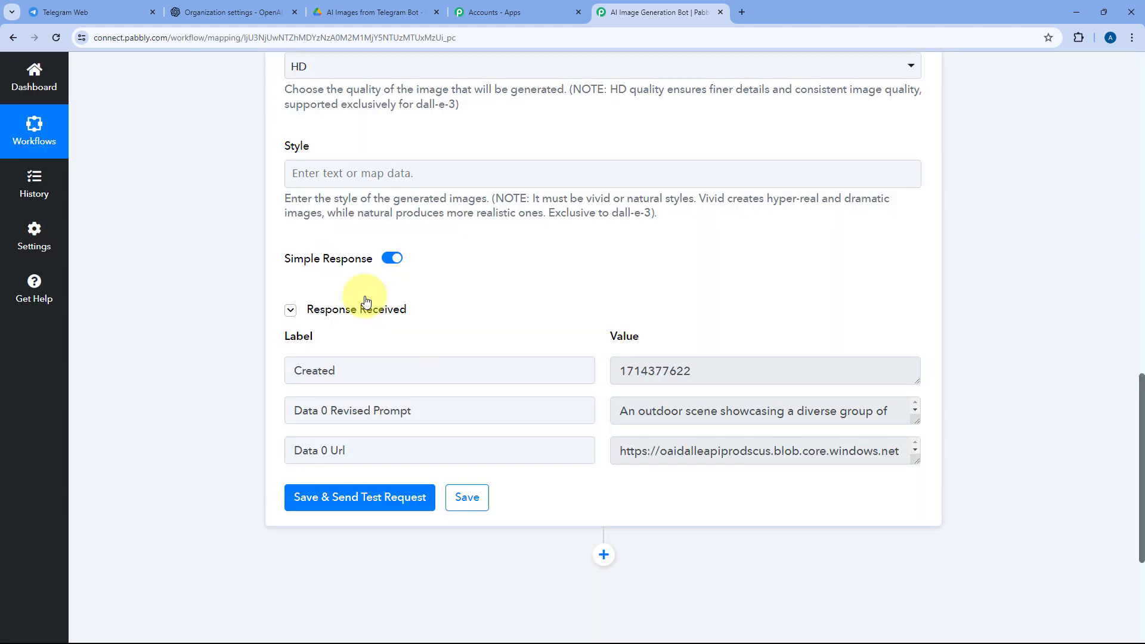
Review the Created value and the full revised prompt in the OpenAI step's received response.
scroll(604, 254, "down", 2)
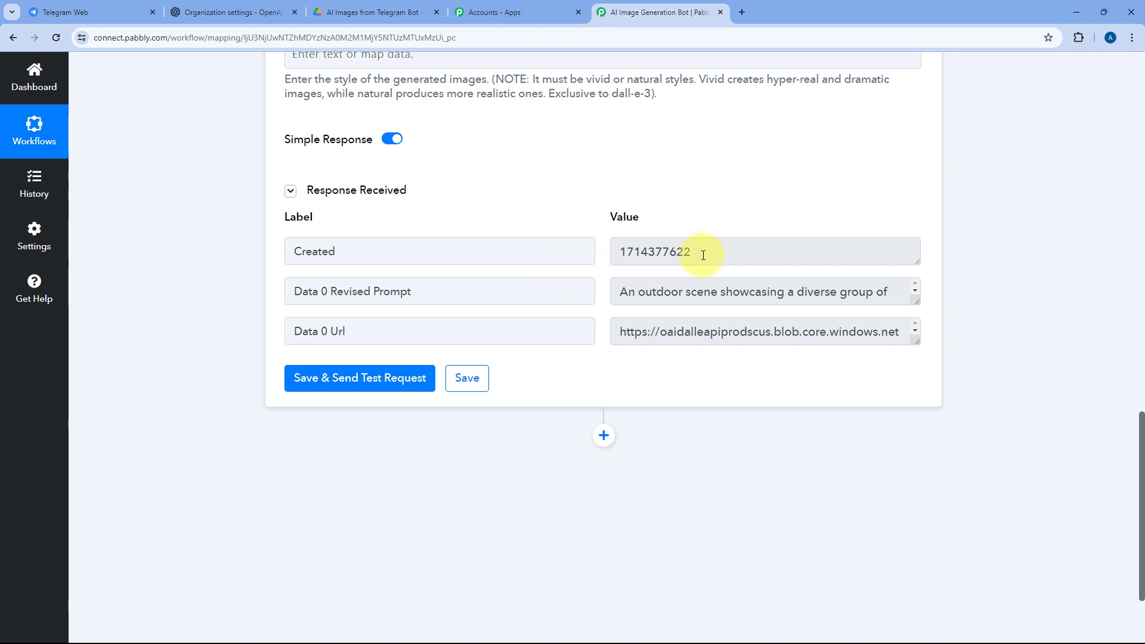
left_click_drag(703, 255, 613, 252)
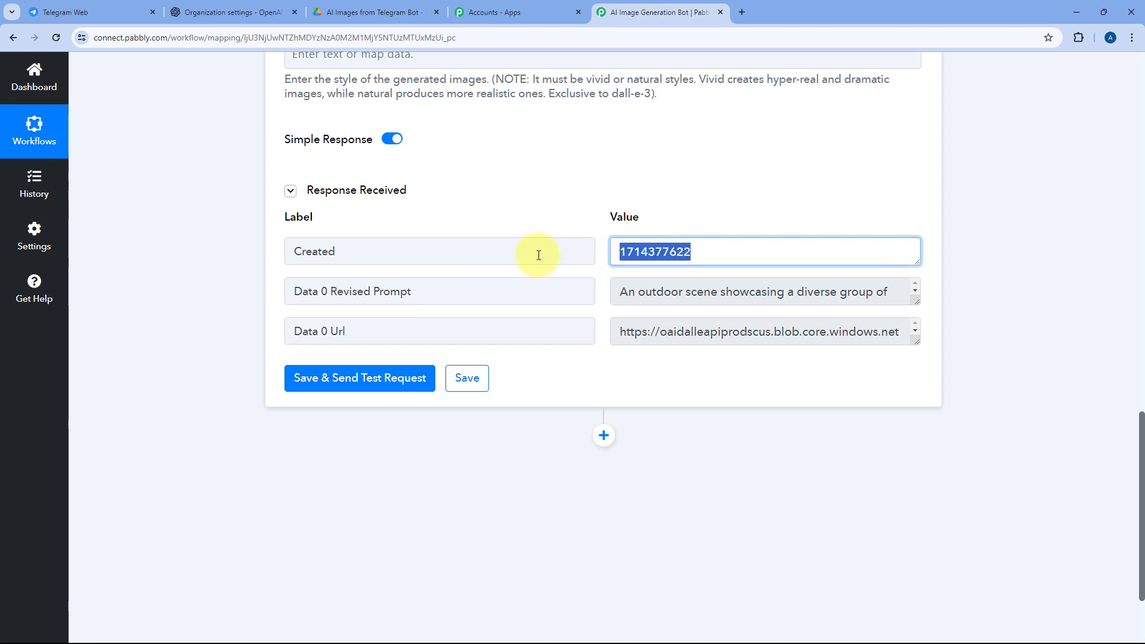
left_click(437, 252)
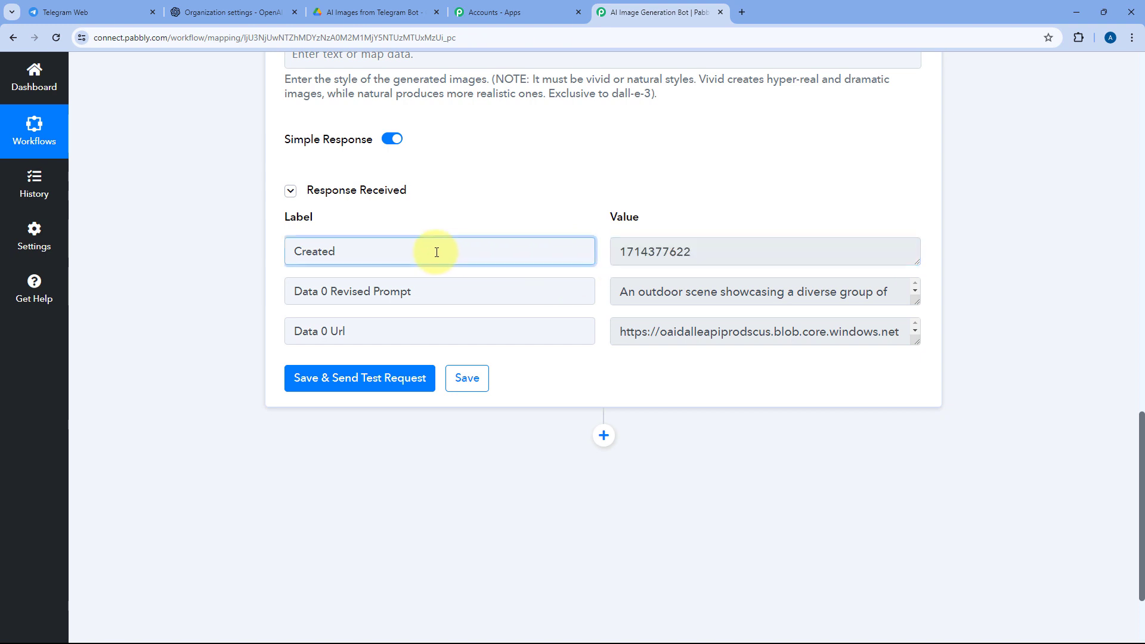
left_click(388, 253)
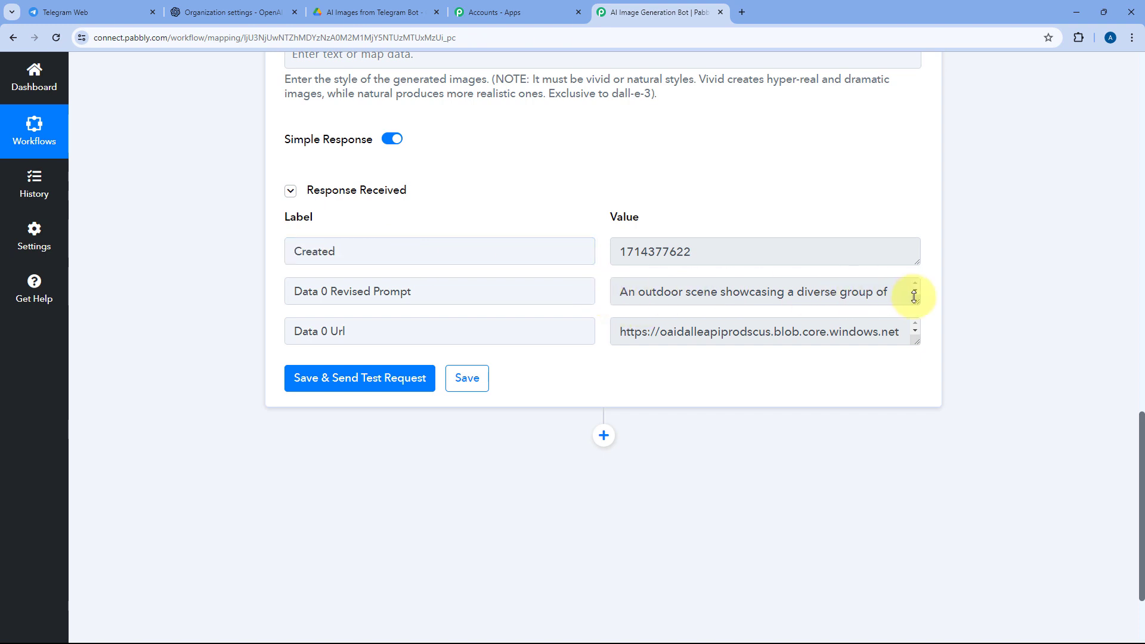
left_click_drag(917, 302, 916, 427)
scroll(725, 316, "down", 3)
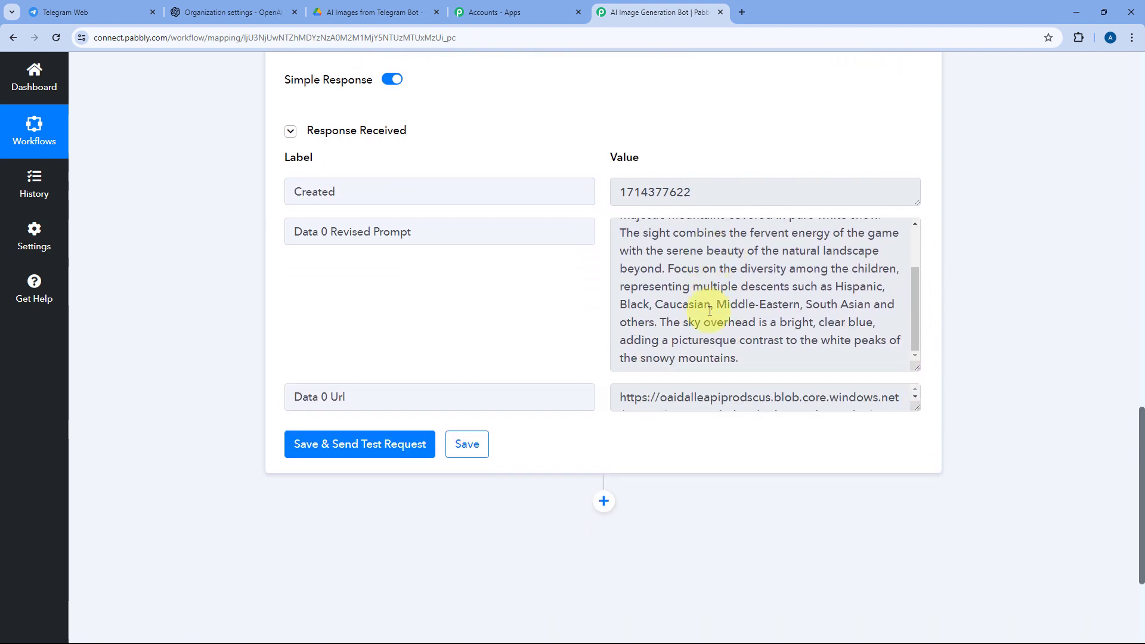
scroll(713, 311, "down", 1)
Copy the complete image URL from the response's Data 0 Url and open it in a new browser tab.
left_click(337, 337)
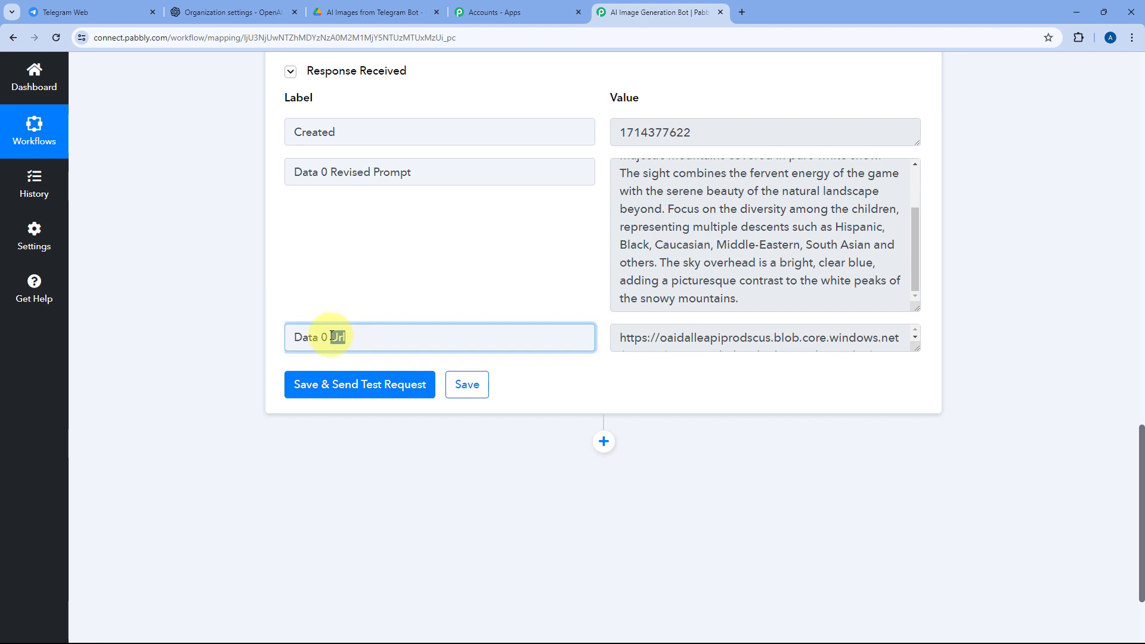
left_click(883, 345)
left_click_drag(918, 346, 909, 501)
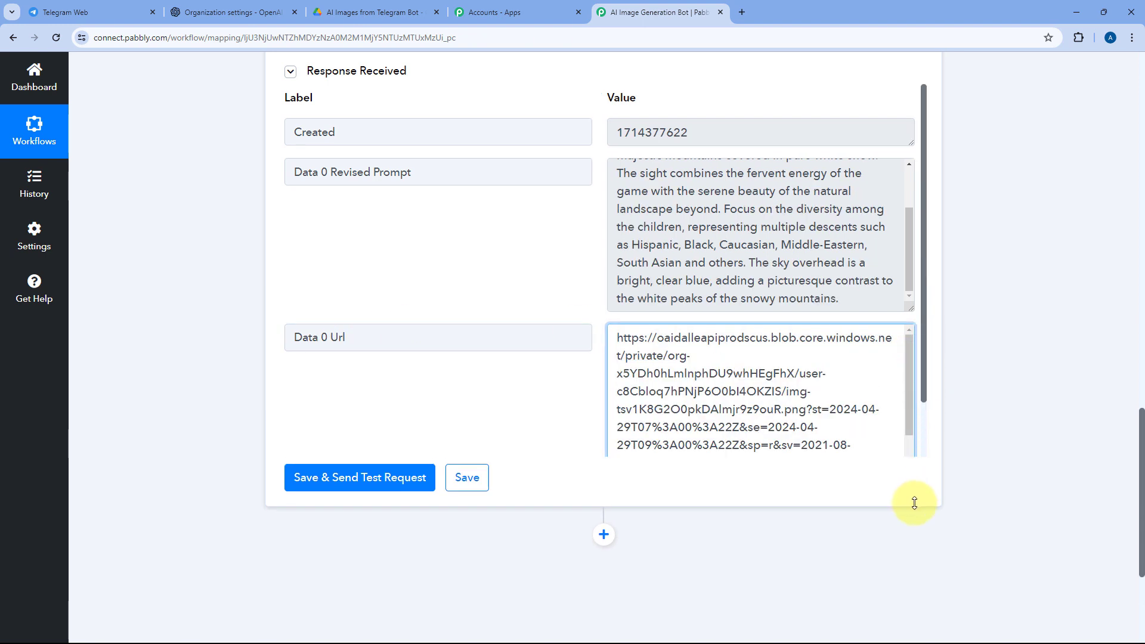
key("ctrl+a")
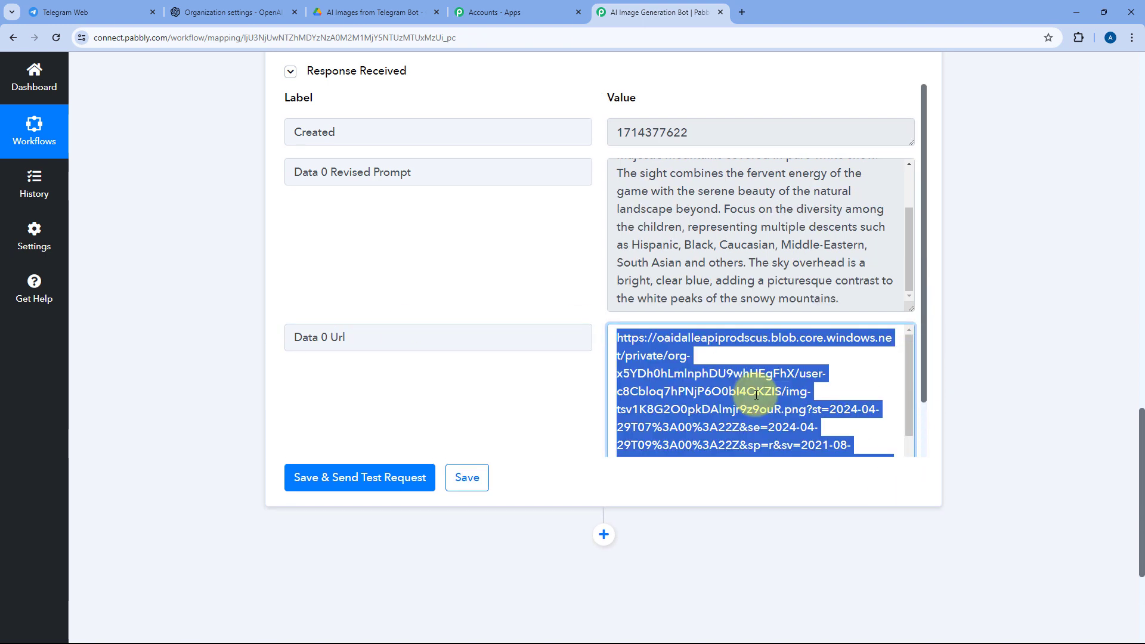
key("ctrl+t")
key("ctrl+v")
key("Return")
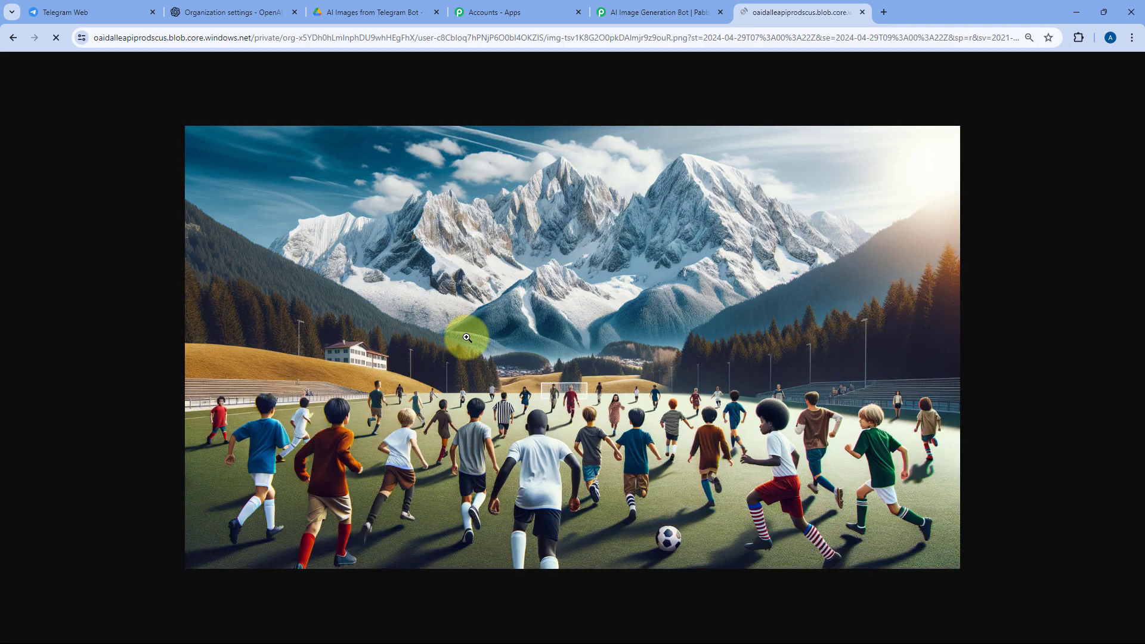
Compare the generated image with the prompt sent in the Telegram bot chat, and return to the workflow with the image closed.
left_click(109, 12)
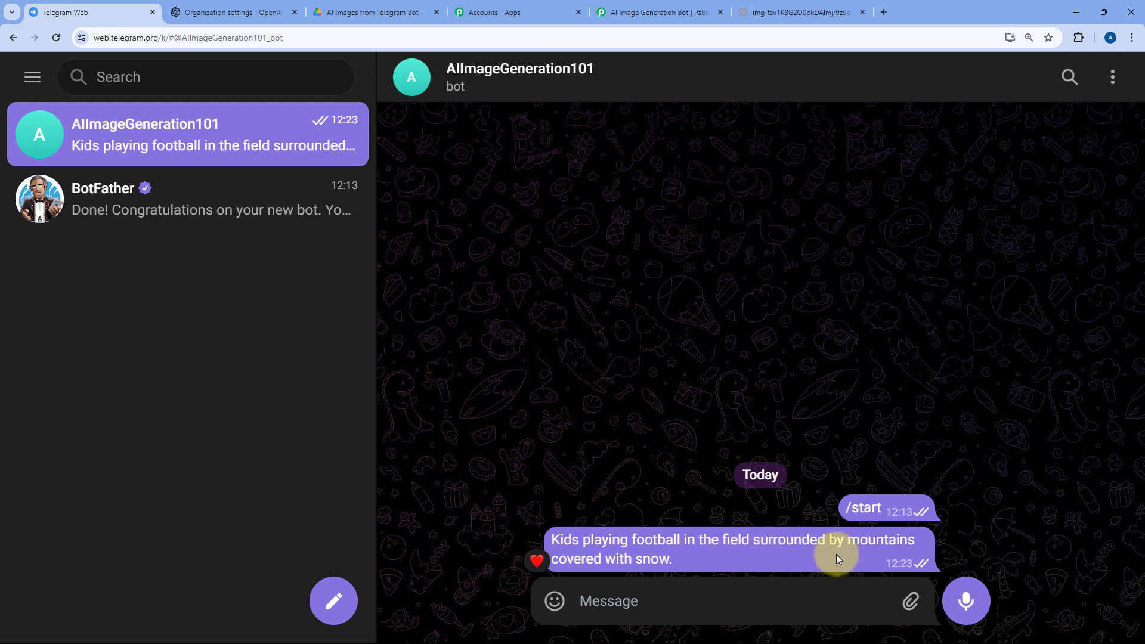
left_click(773, 13)
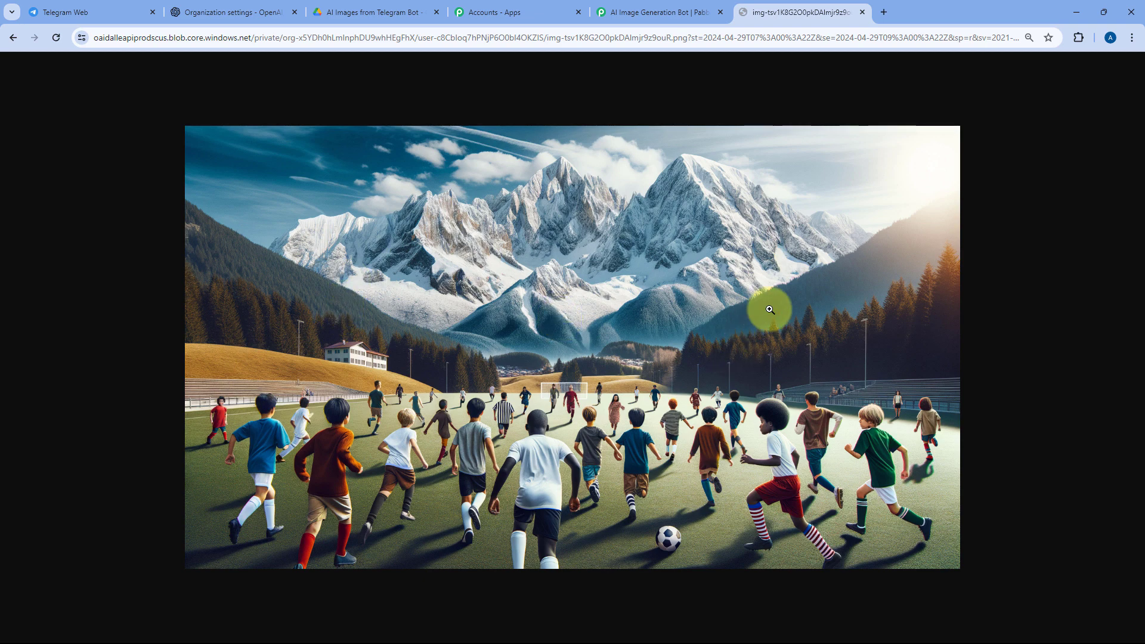
left_click(862, 12)
left_click(558, 249)
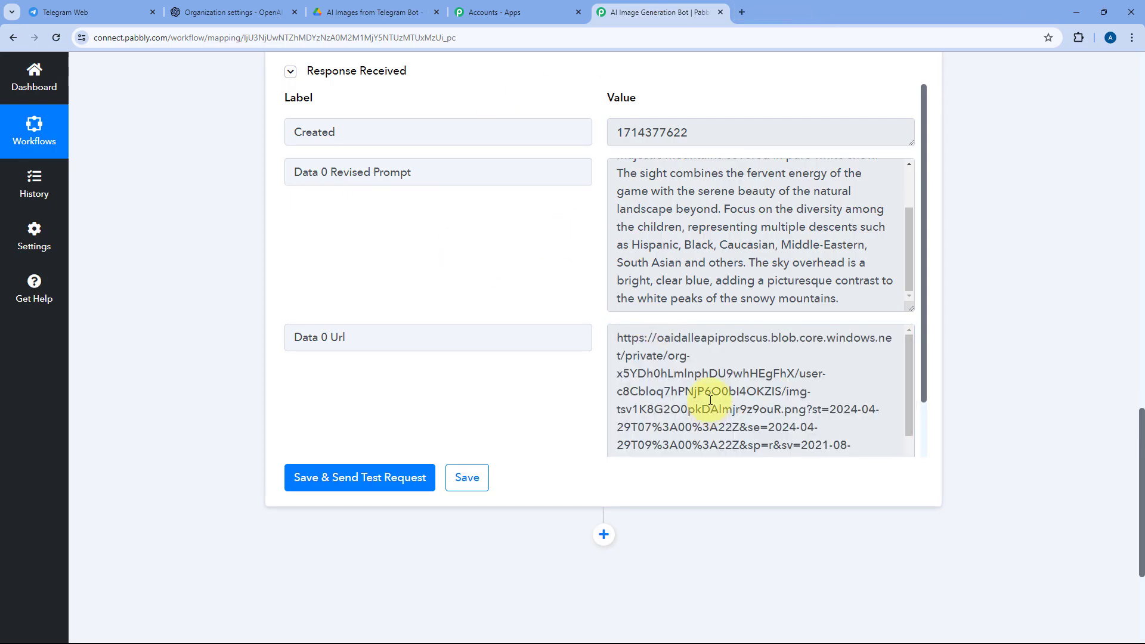
Add an action step after the OpenAI step and choose Google Drive as its app.
left_click(354, 12)
left_click(641, 12)
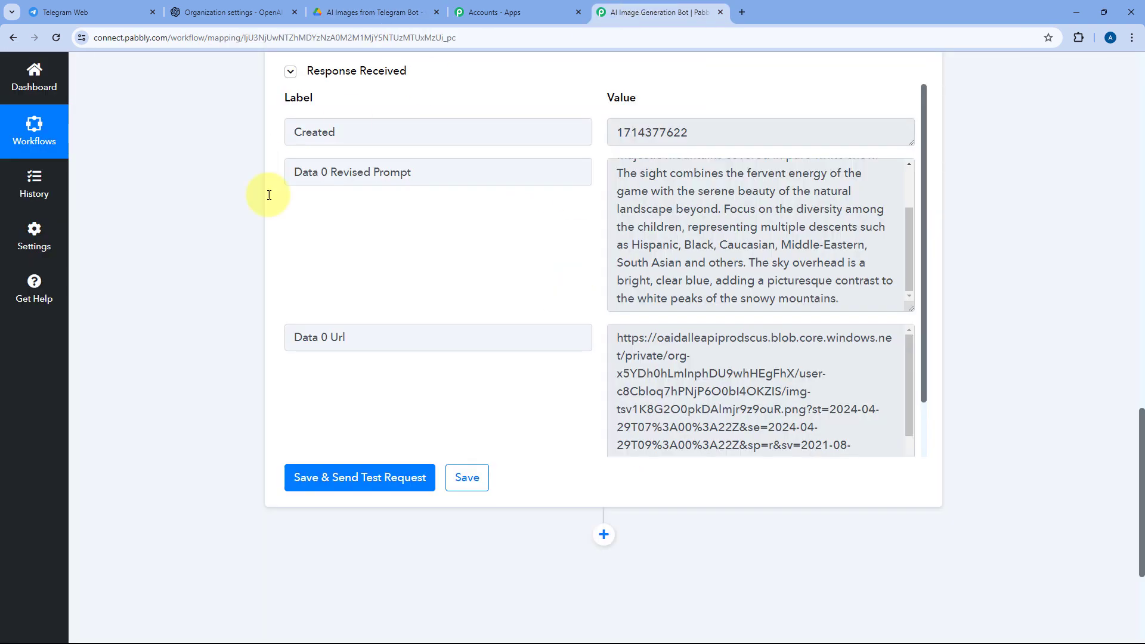
scroll(244, 291, "down", 4)
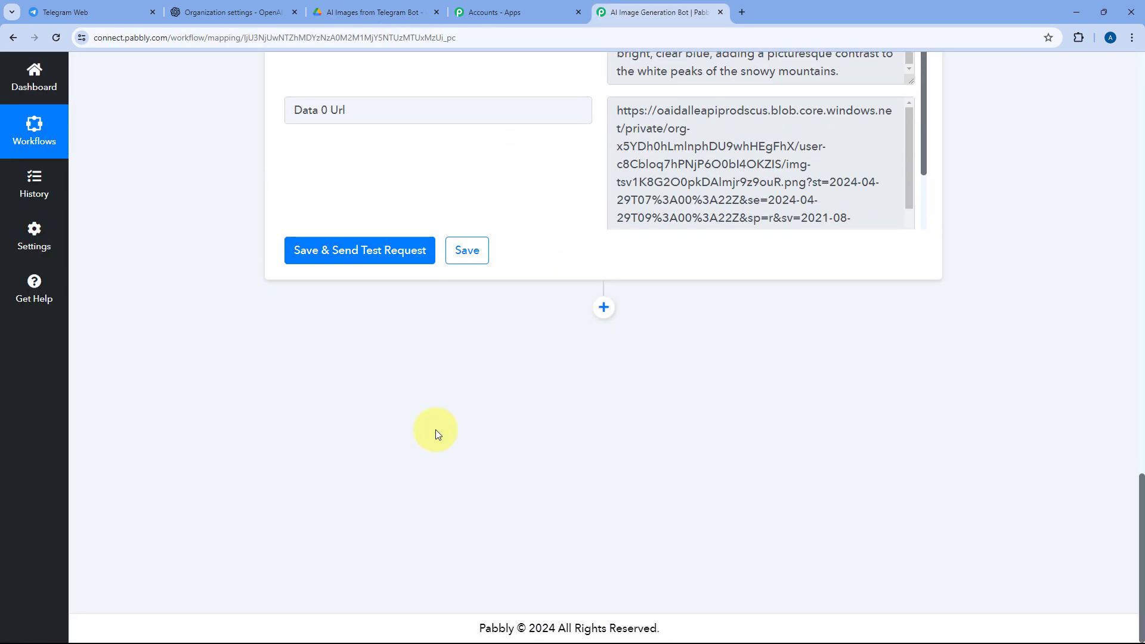
left_click(604, 307)
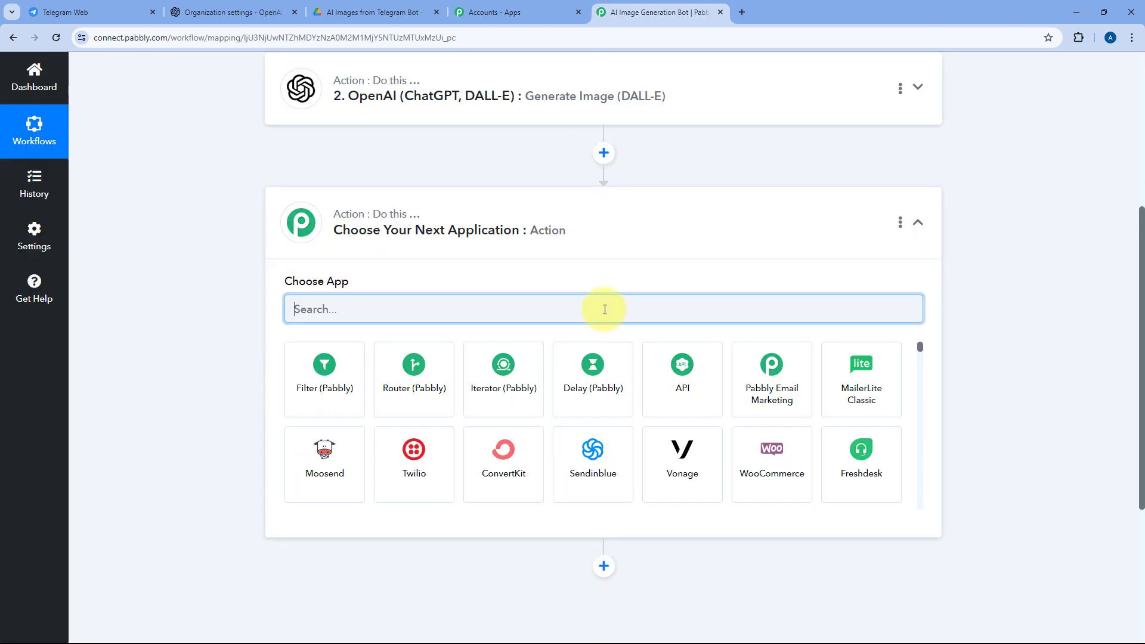
type("Googl")
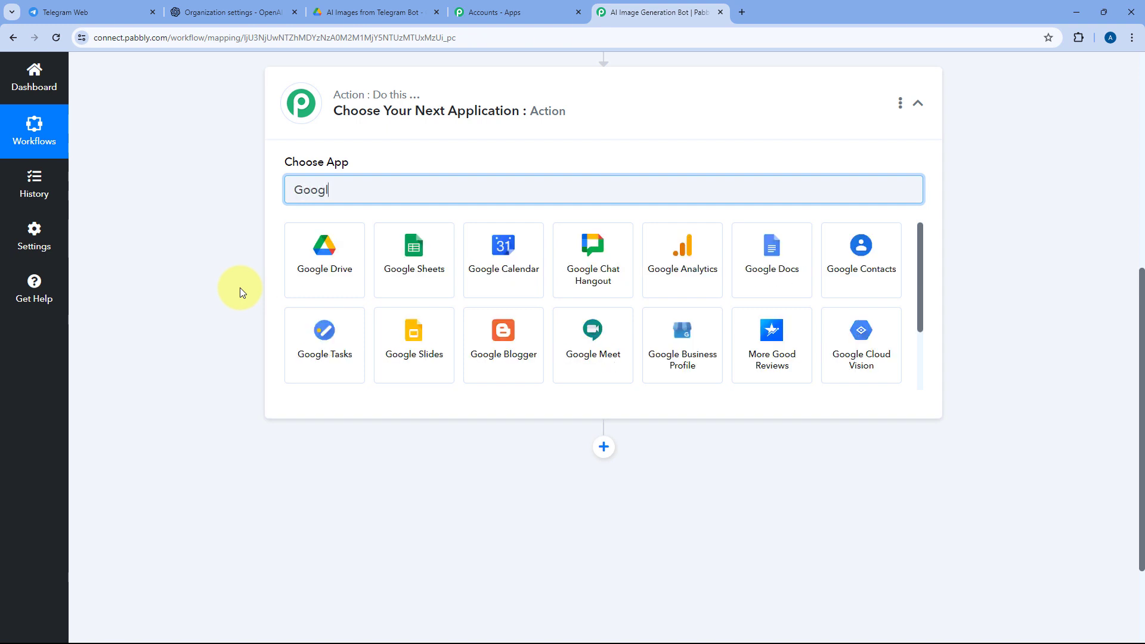
type("e D")
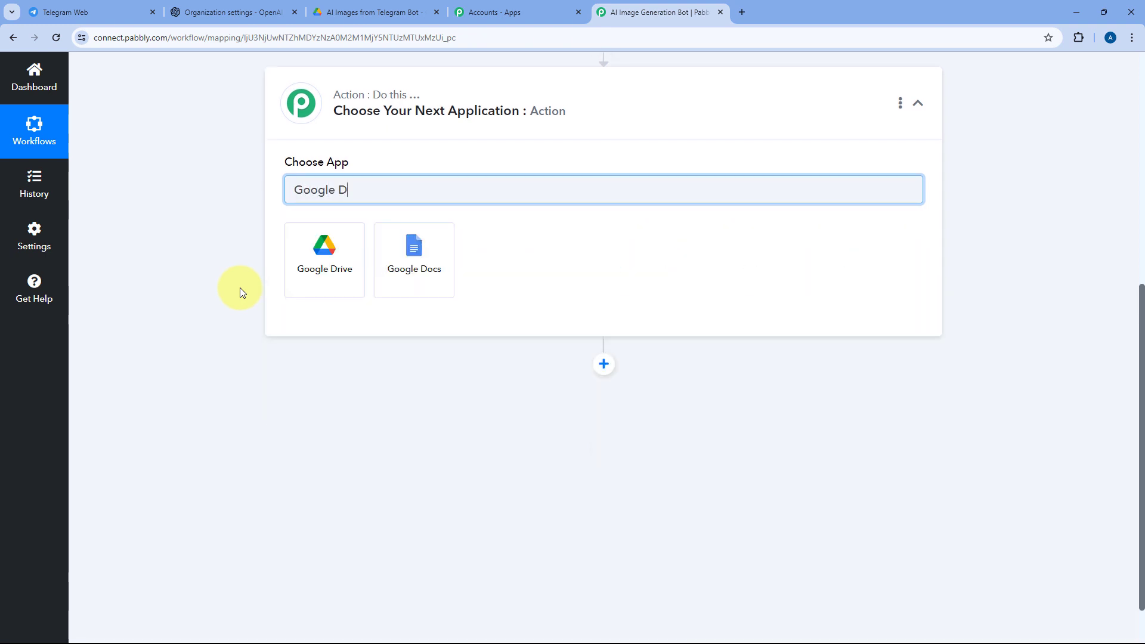
left_click(324, 277)
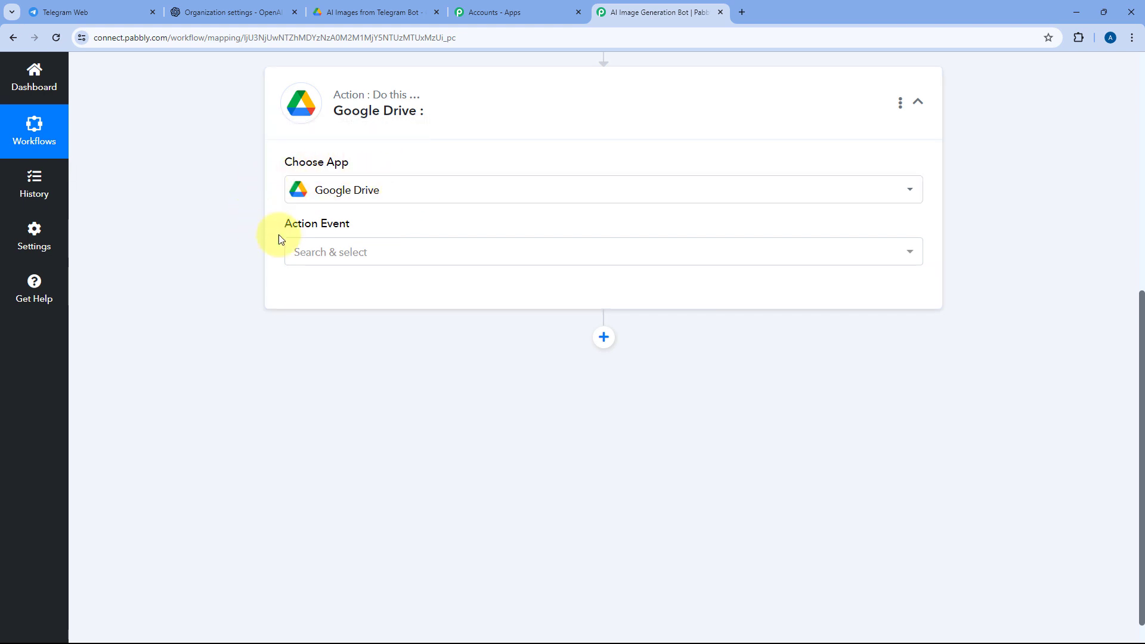
Choose Upload a File as the action event of the Google Drive step.
left_click(379, 259)
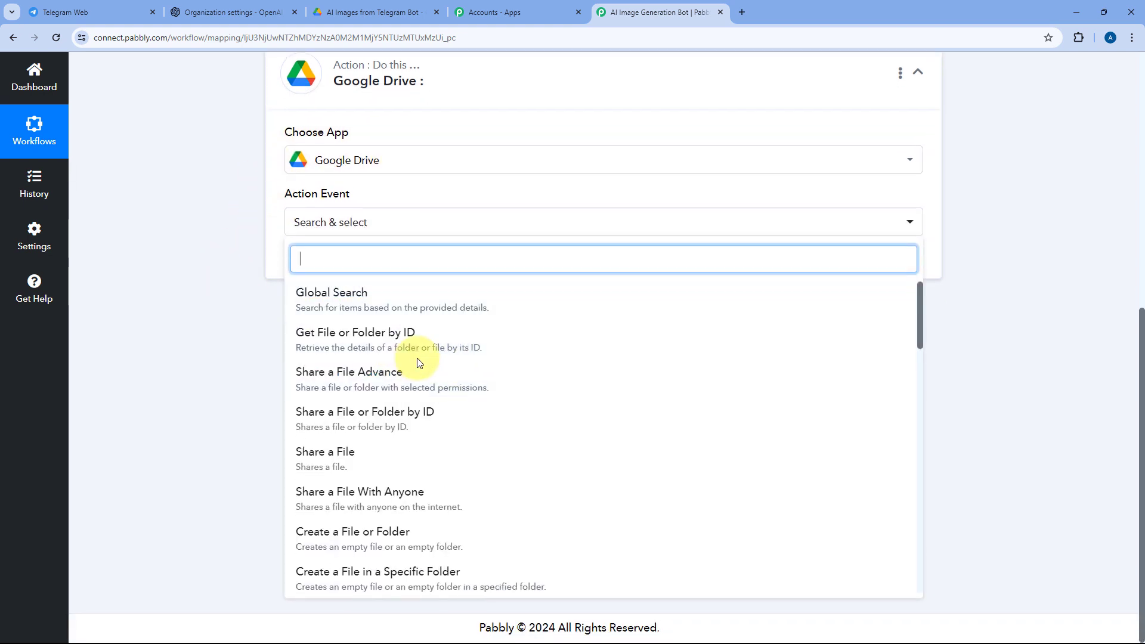
scroll(418, 363, "down", 3)
scroll(417, 360, "down", 8)
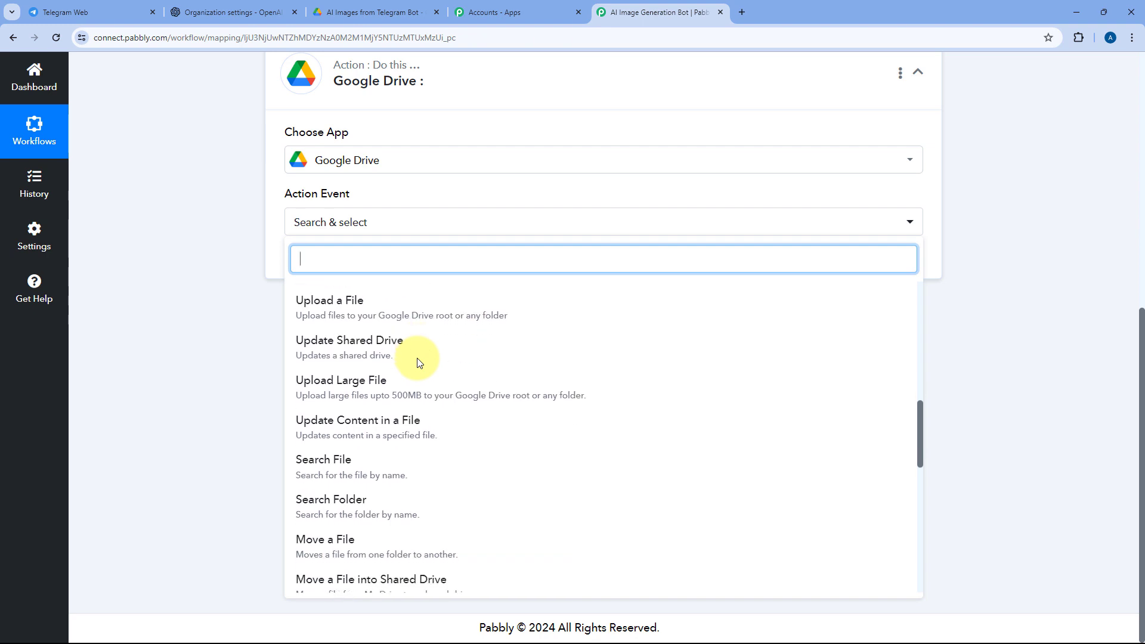
scroll(417, 361, "up", 2)
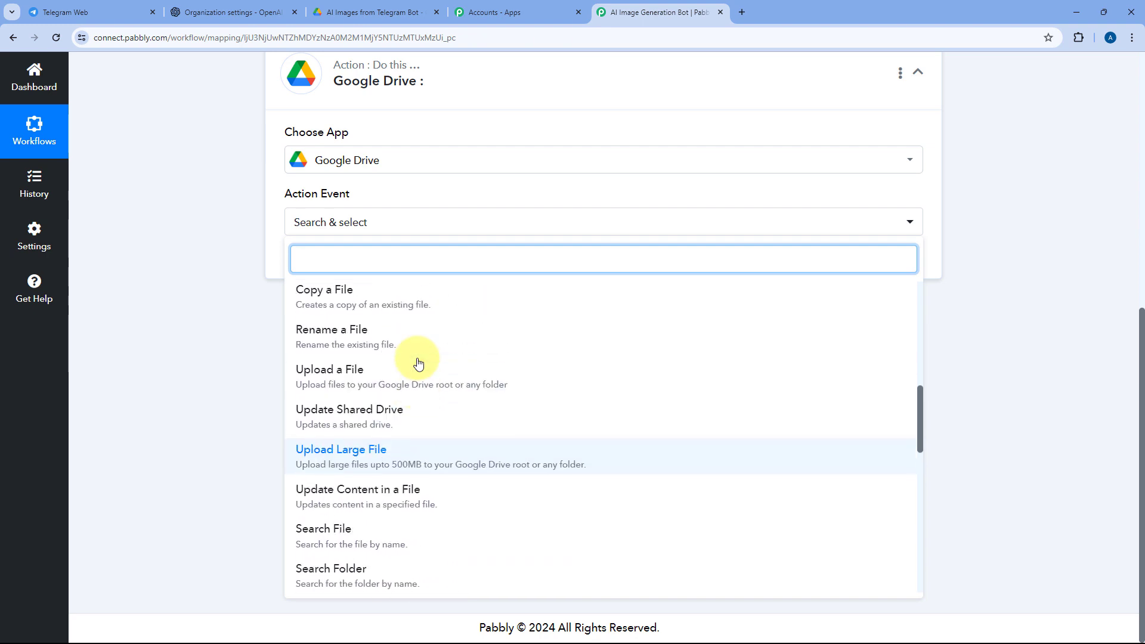
left_click(364, 380)
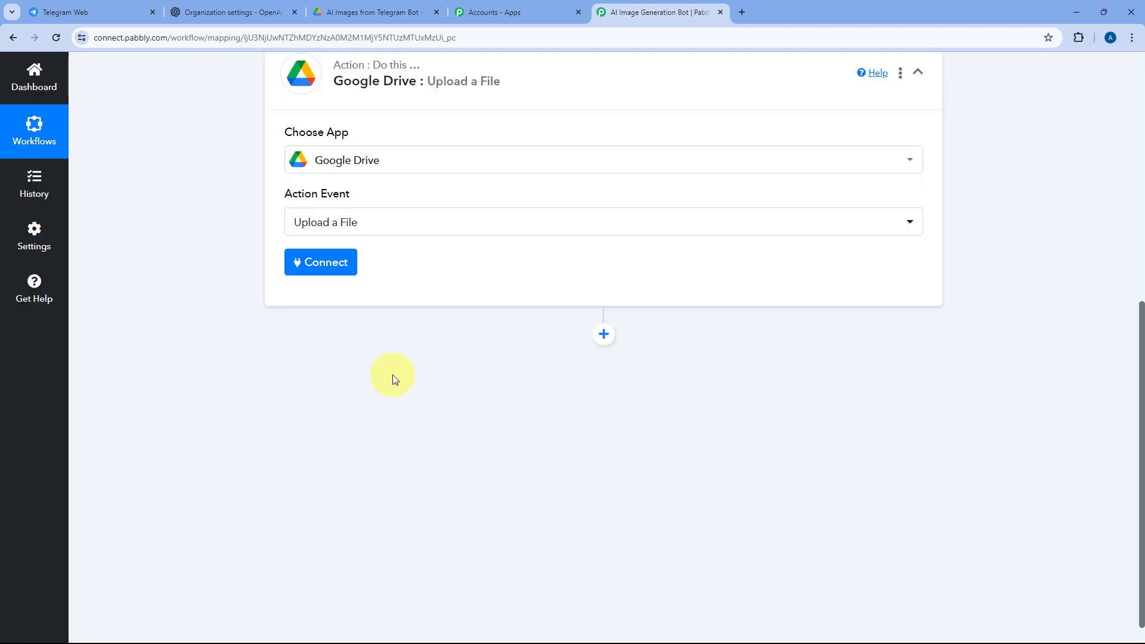
Add a new Google Drive connection by signing in with the Google account and granting Pabbly Connect Drive access.
left_click(323, 260)
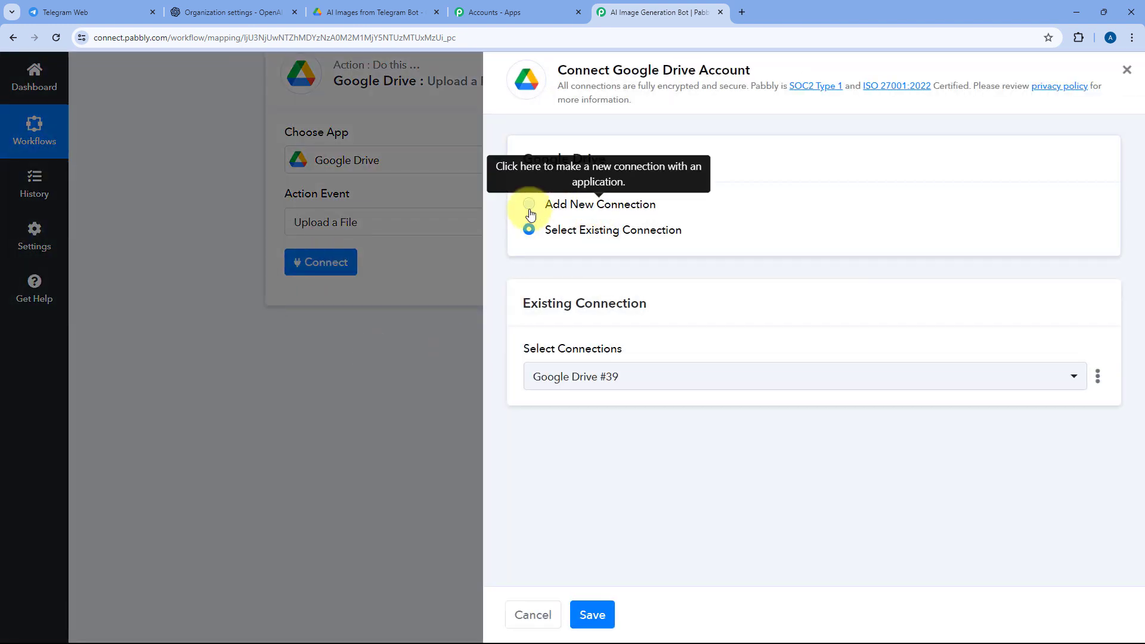
left_click(529, 204)
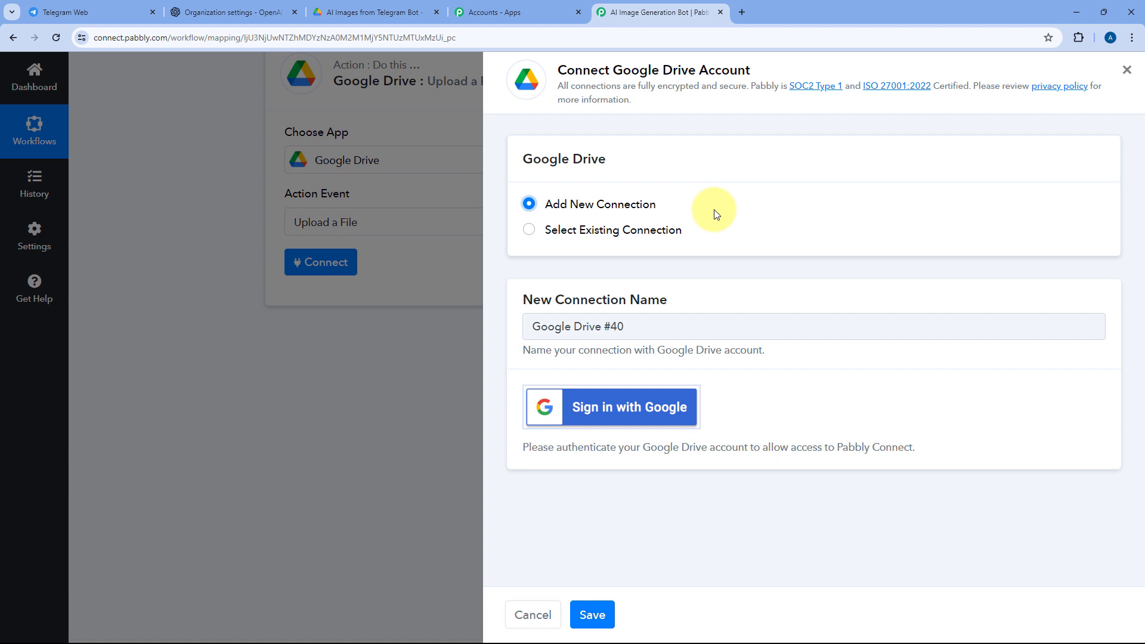
left_click(604, 405)
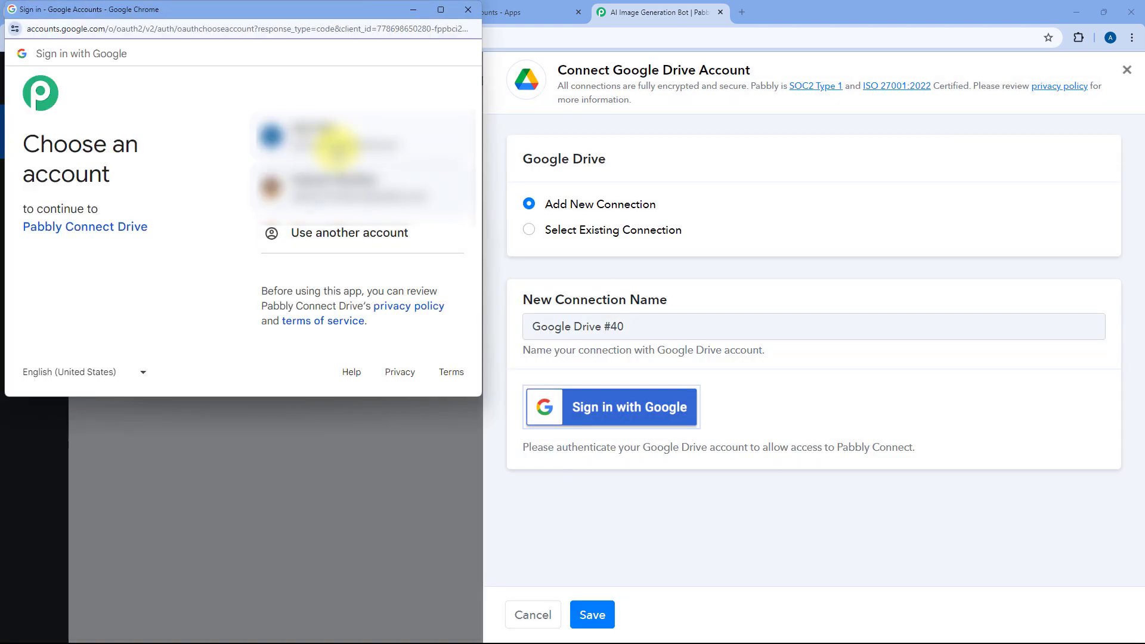
left_click(336, 147)
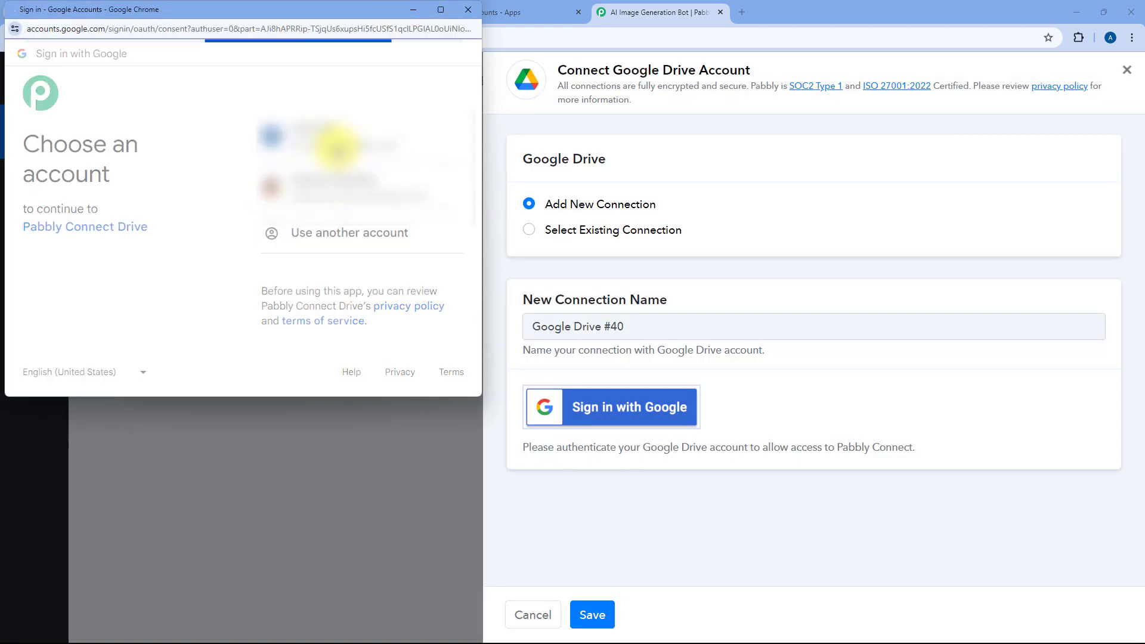
scroll(335, 155, "down", 5)
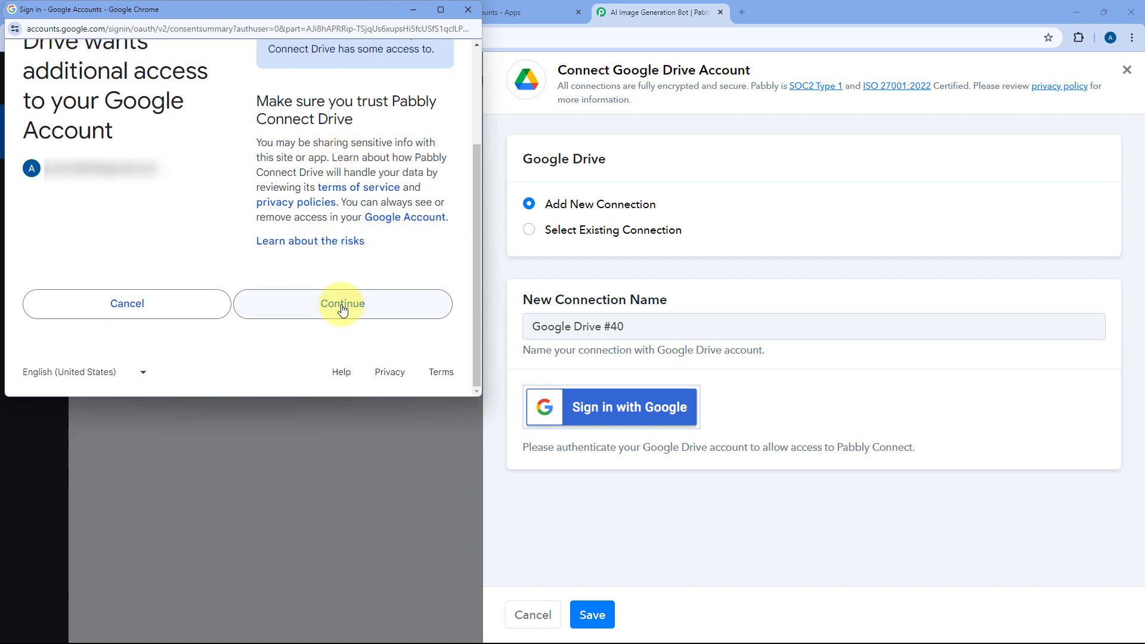
left_click(342, 304)
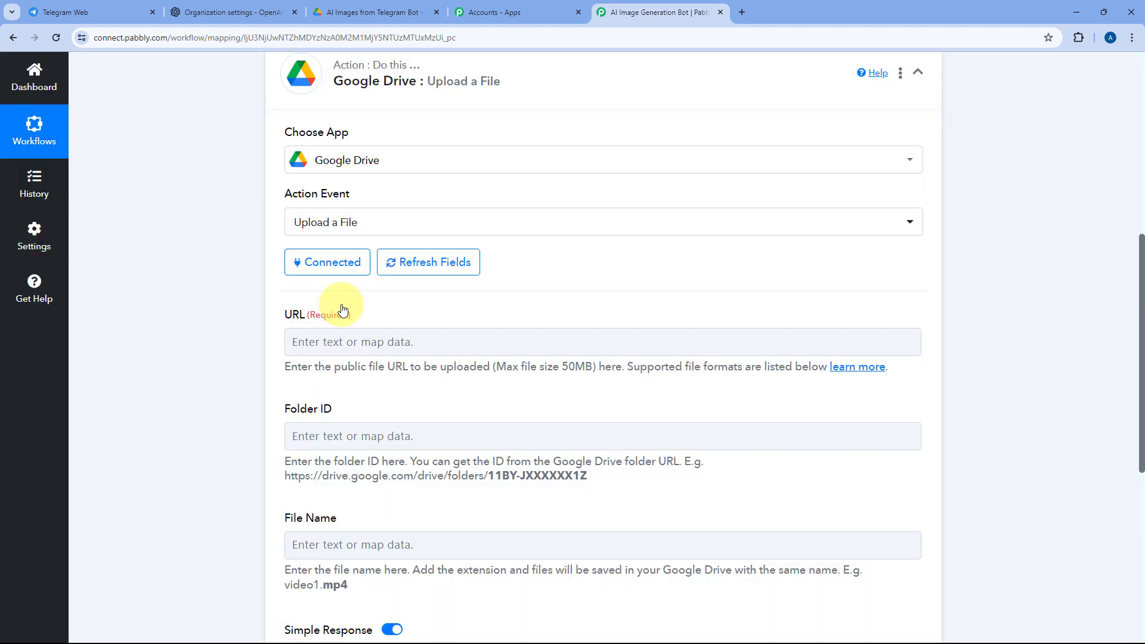
Examine the complete image URL under Data 0 Url in the OpenAI step's received response.
scroll(260, 305, "down", 2)
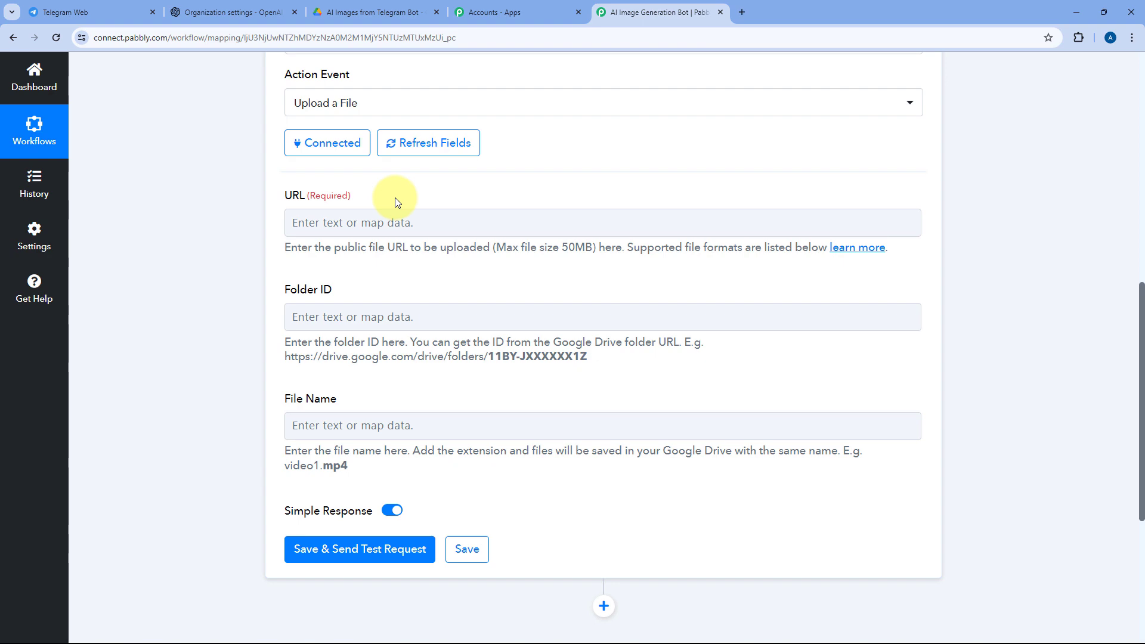
scroll(540, 190, "up", 6)
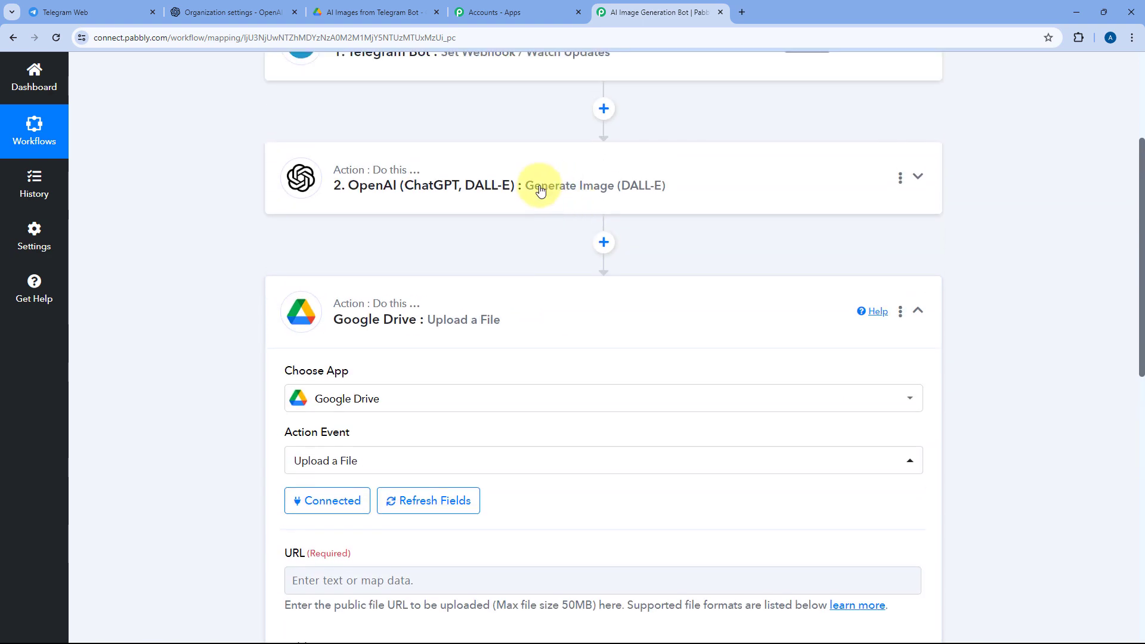
left_click(541, 190)
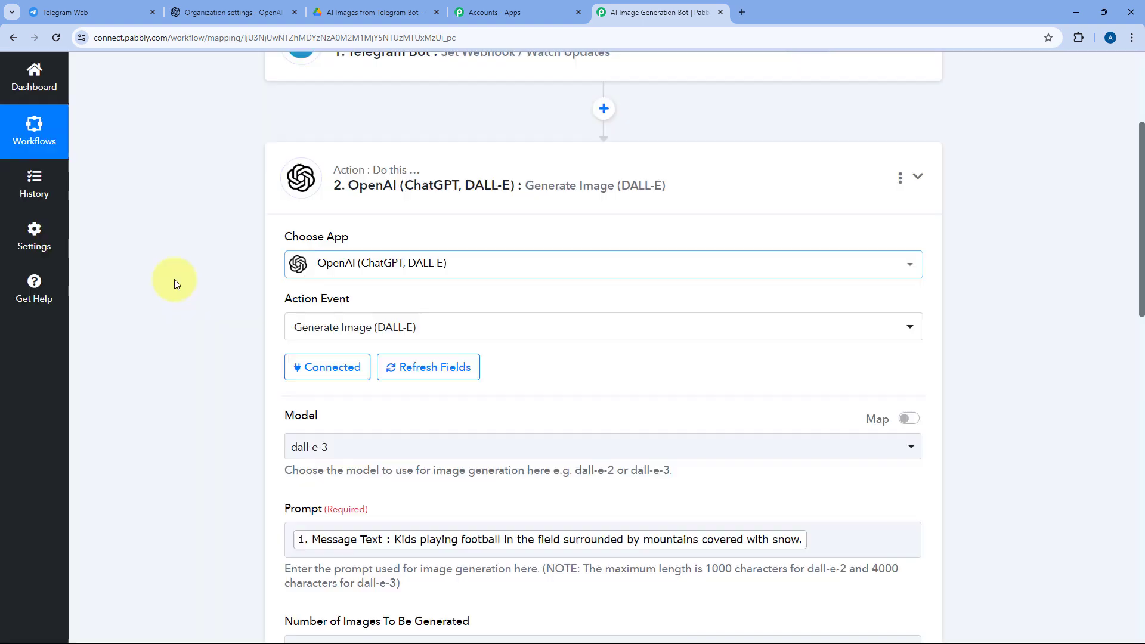
scroll(194, 280, "down", 12)
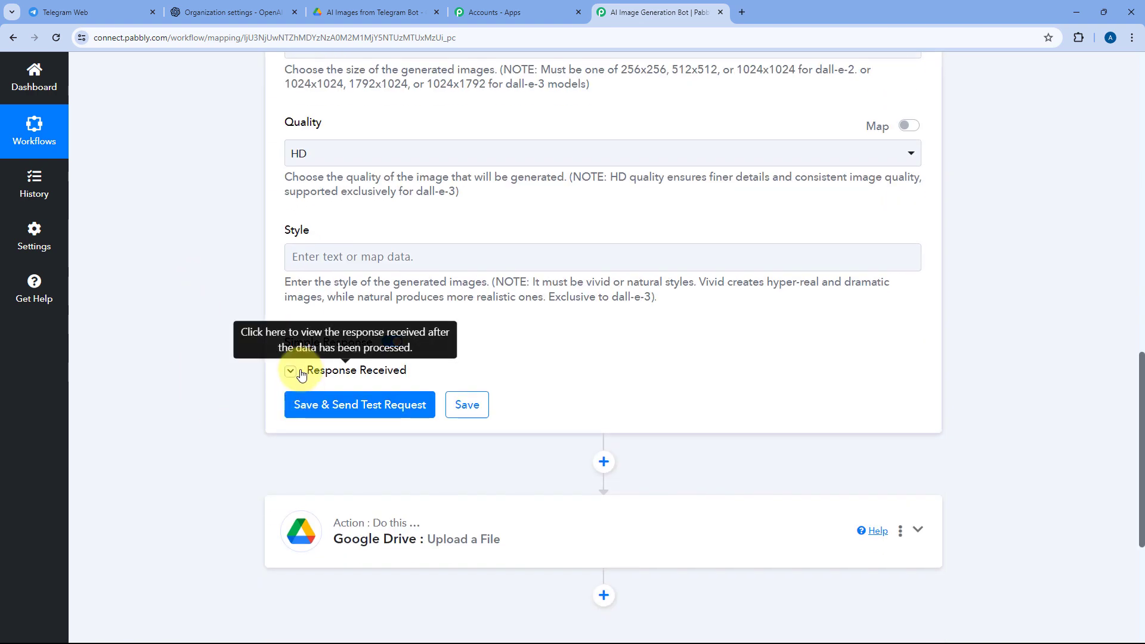
left_click(291, 371)
scroll(621, 255, "down", 5)
left_click(825, 213)
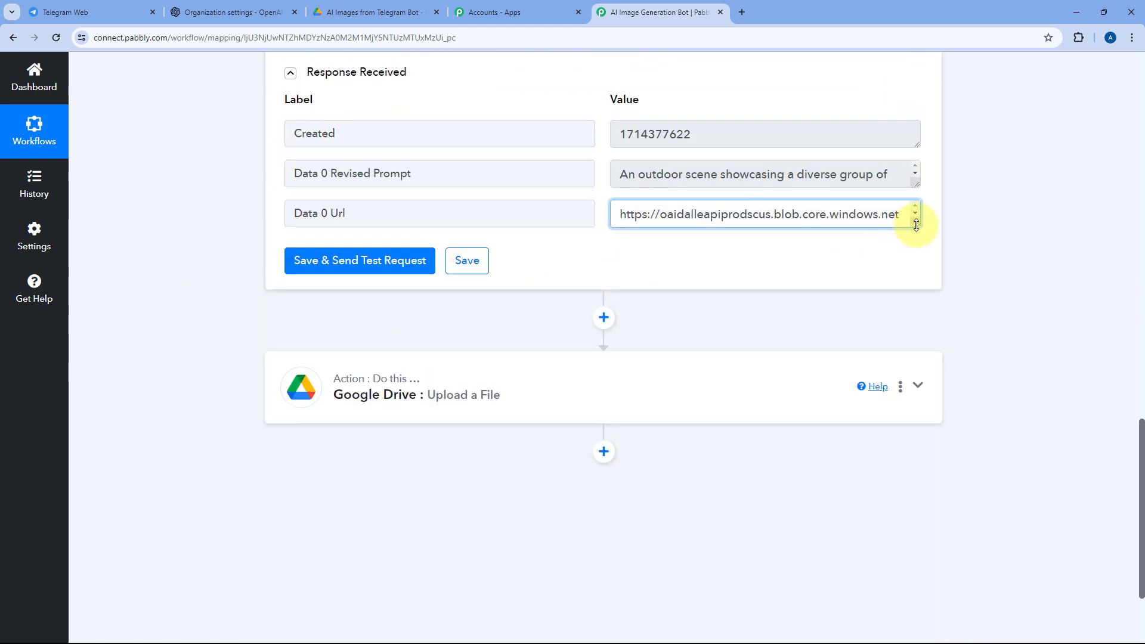
left_click_drag(916, 224, 916, 384)
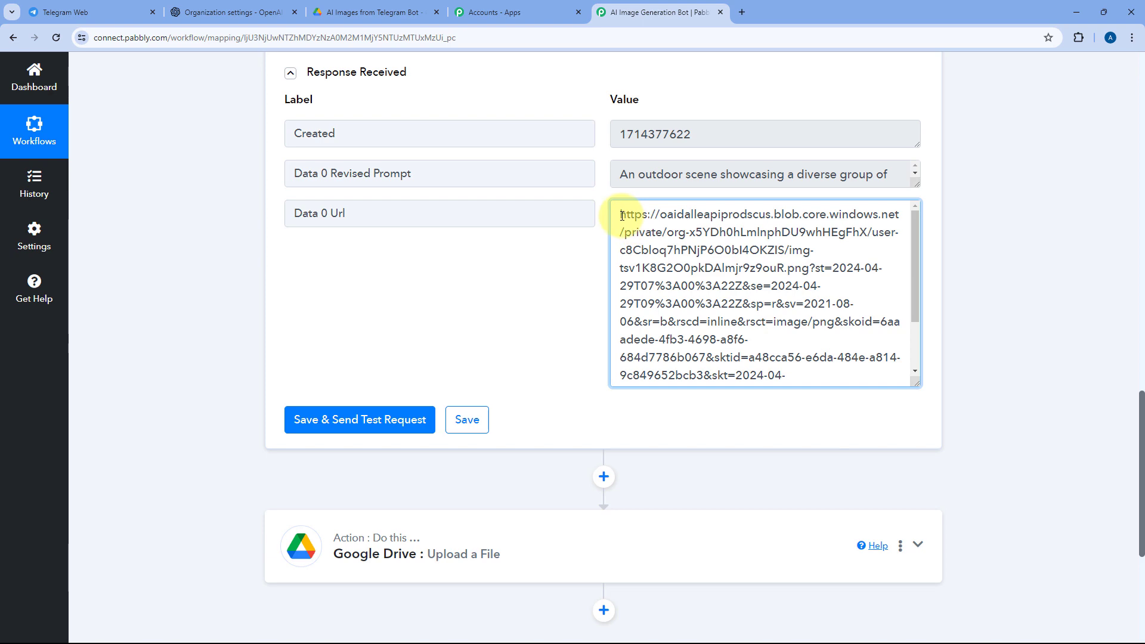
left_click_drag(621, 215, 775, 385)
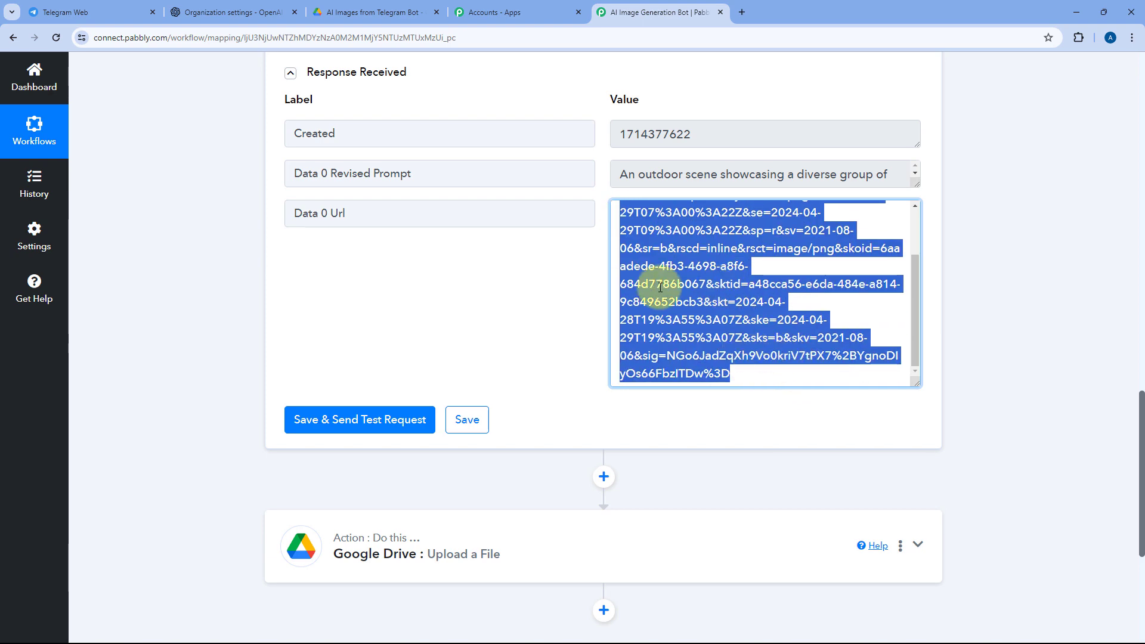
left_click(564, 292)
Map the OpenAI step's Data 0 Url into the URL field of the Google Drive upload step.
scroll(564, 292, "down", 4)
left_click(570, 309)
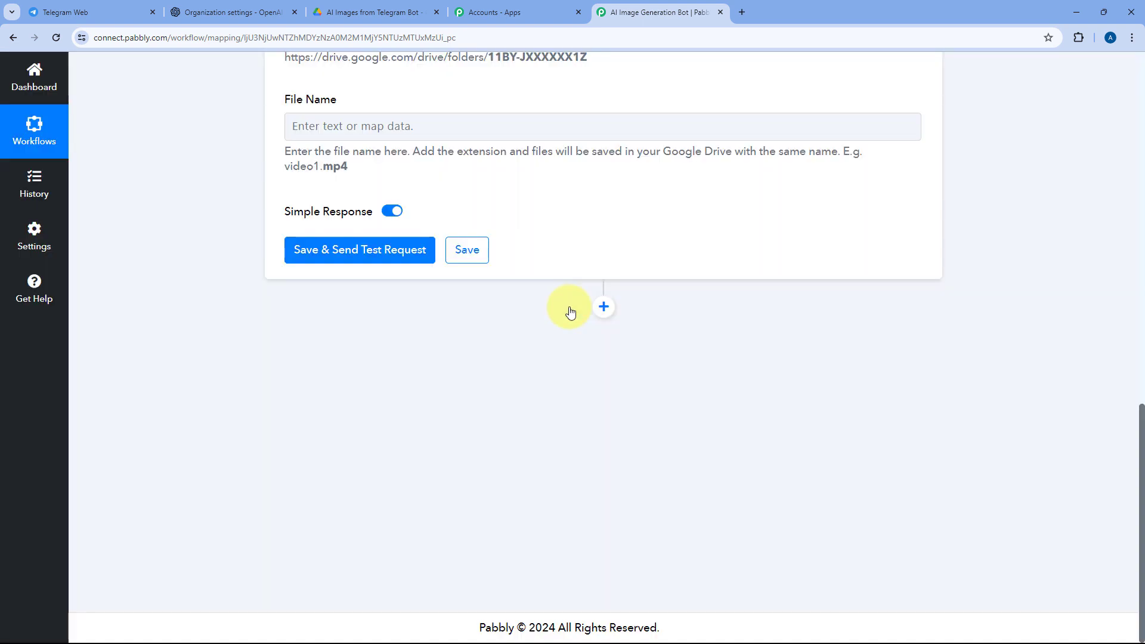
scroll(567, 309, "down", 5)
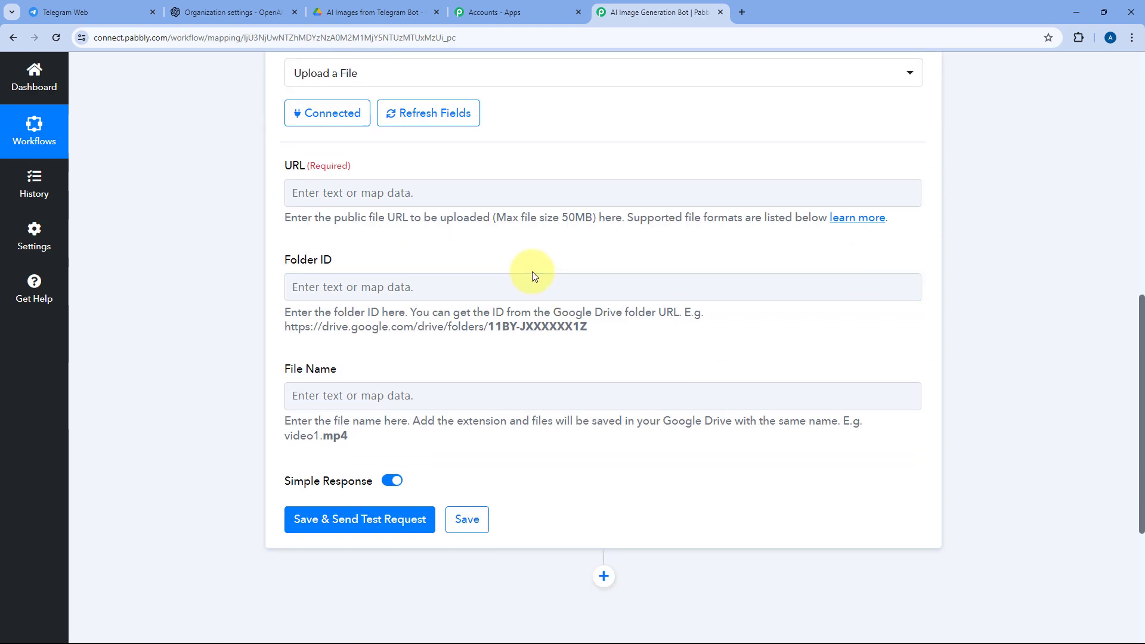
left_click(330, 196)
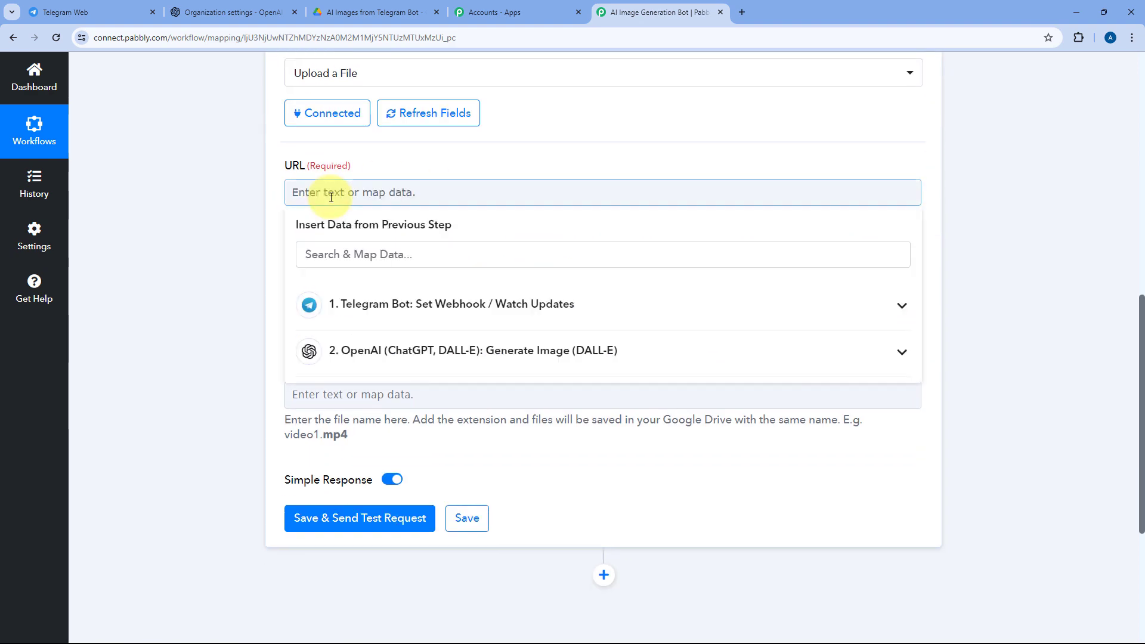
scroll(298, 214, "down", 1)
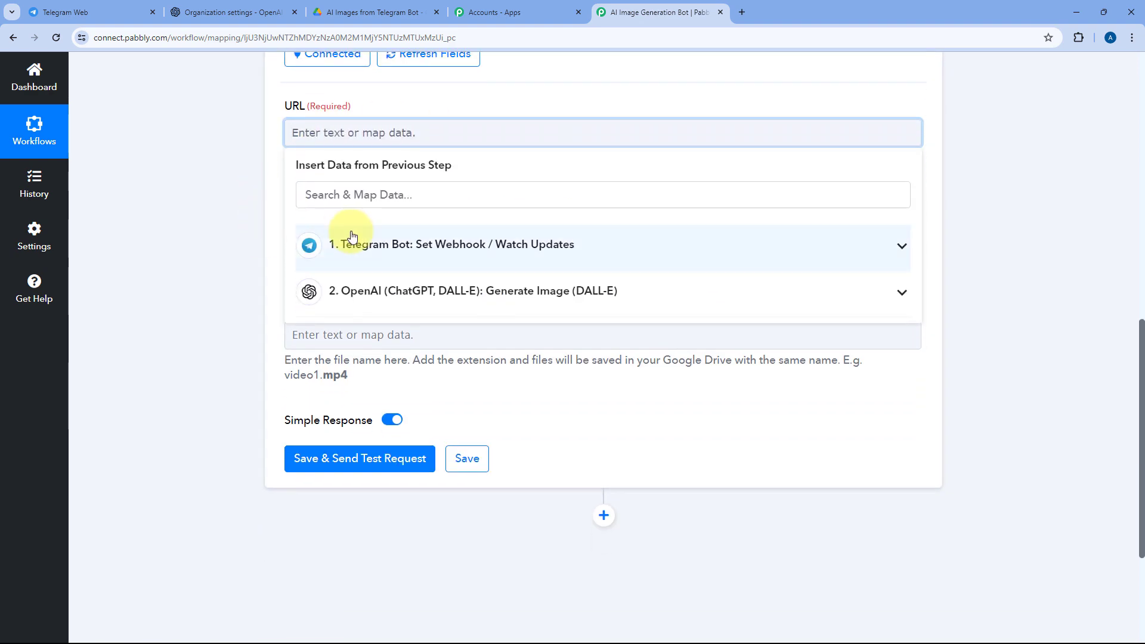
left_click(419, 243)
left_click(405, 244)
left_click(446, 295)
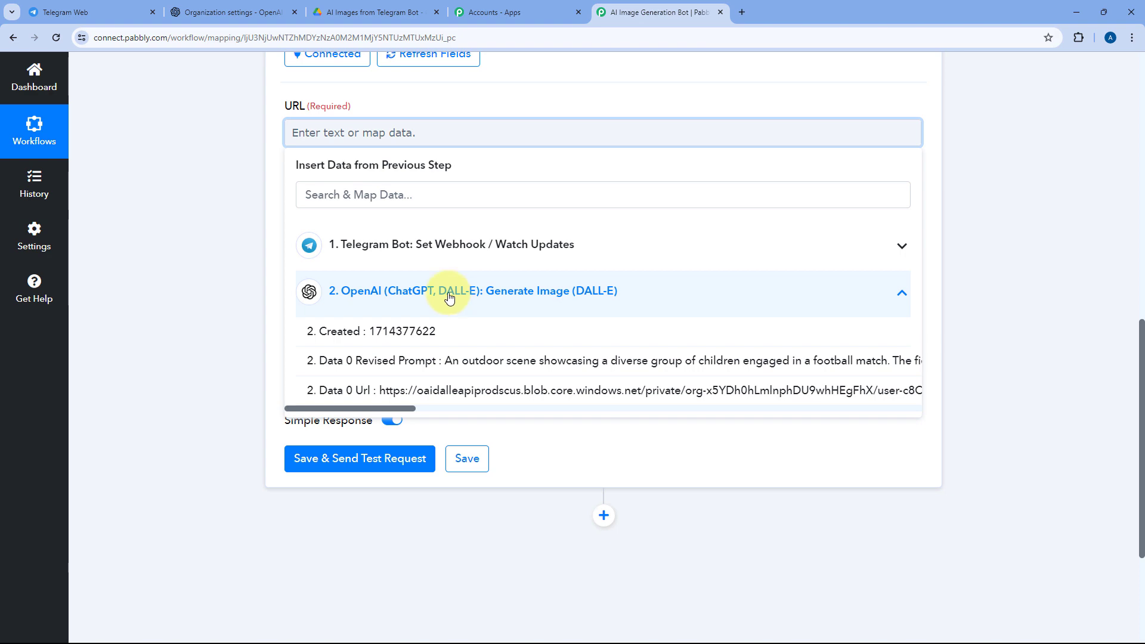
left_click(371, 391)
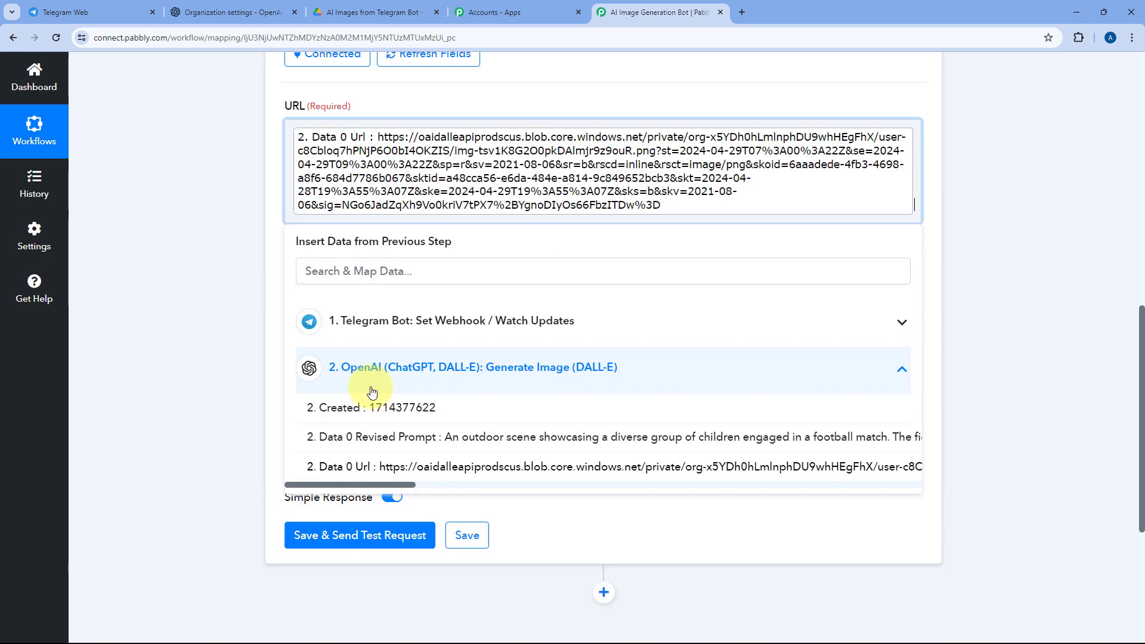
left_click(252, 170)
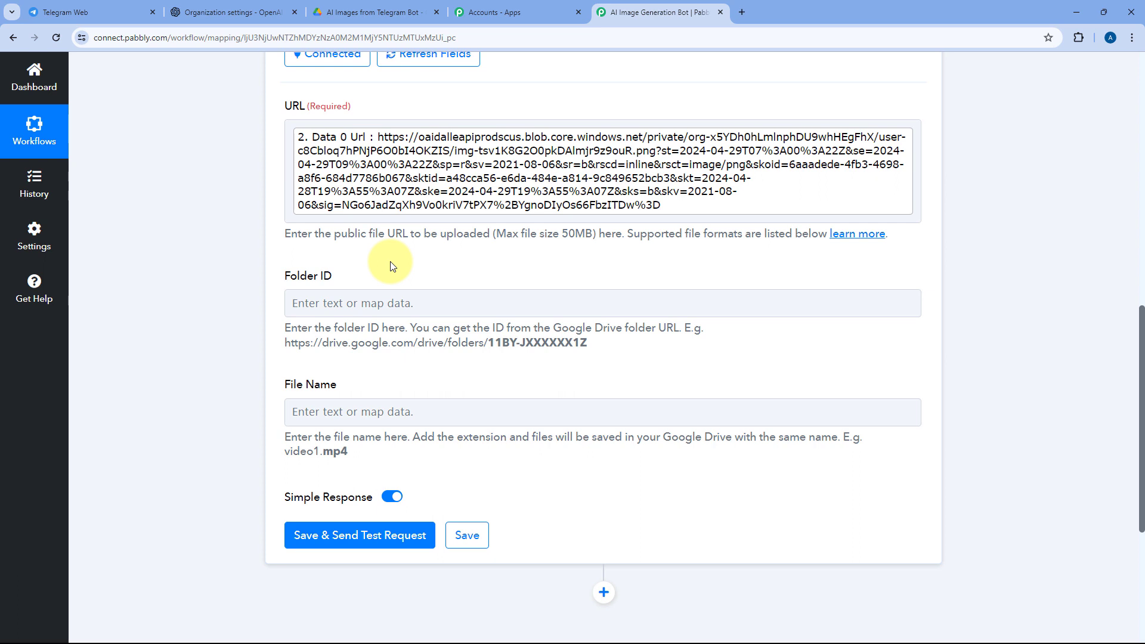
Copy the folder ID from the web address of the AI Images from Telegram Bot folder in Google Drive.
left_click(355, 12)
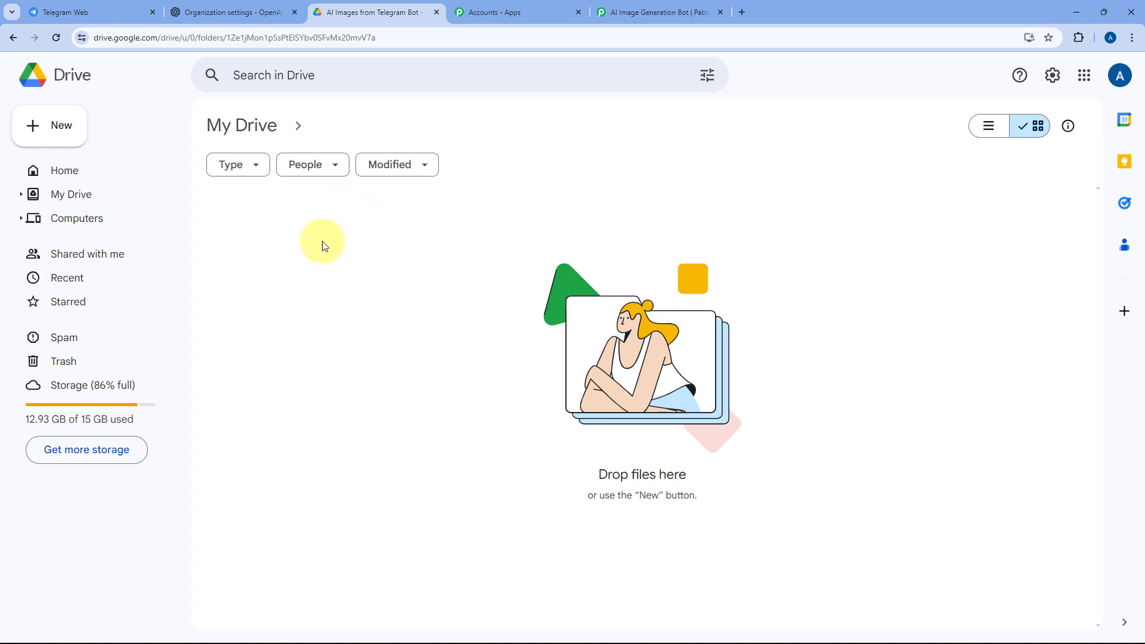
double_click(325, 38)
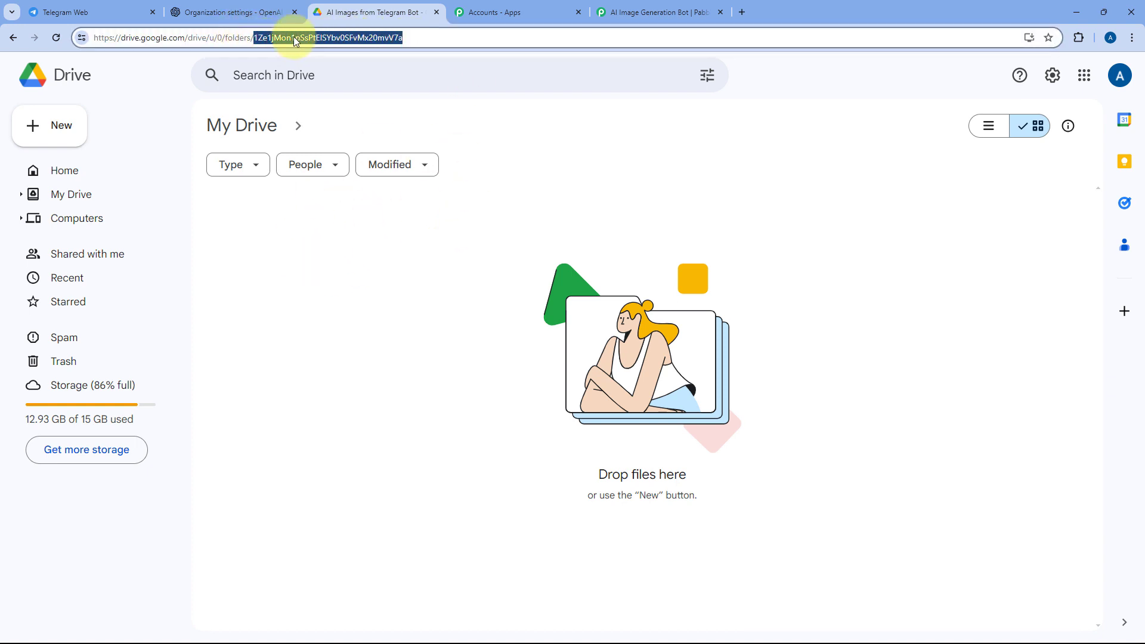
right_click(344, 37)
left_click(401, 151)
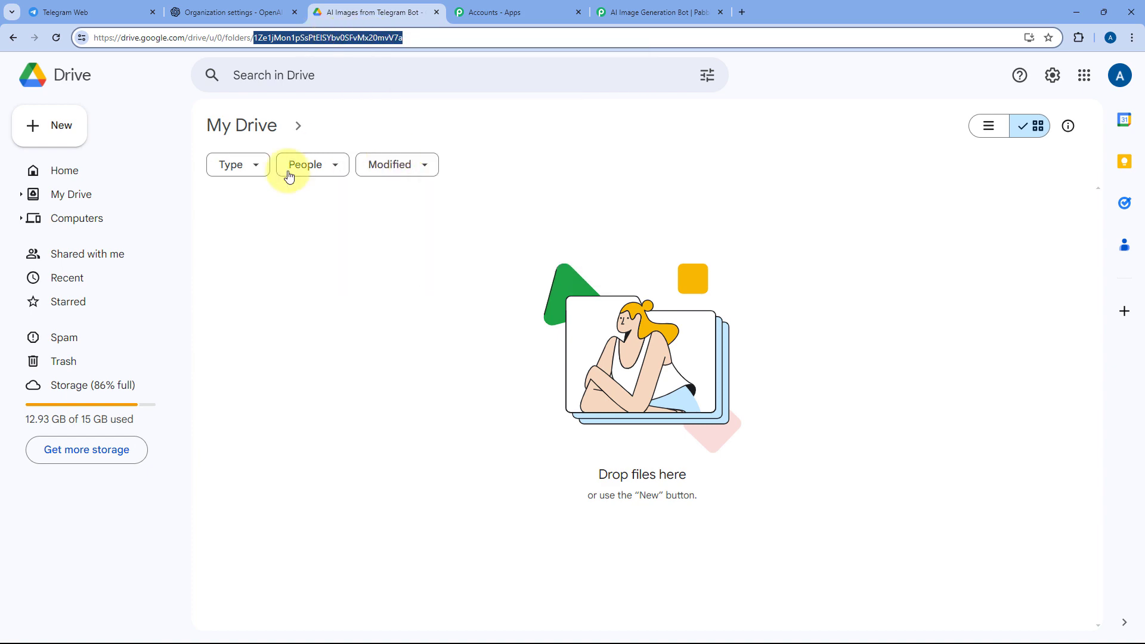
left_click(438, 159)
left_click(496, 155)
Return to the workflow and paste the copied ID into the upload step's Folder ID field.
left_click(675, 12)
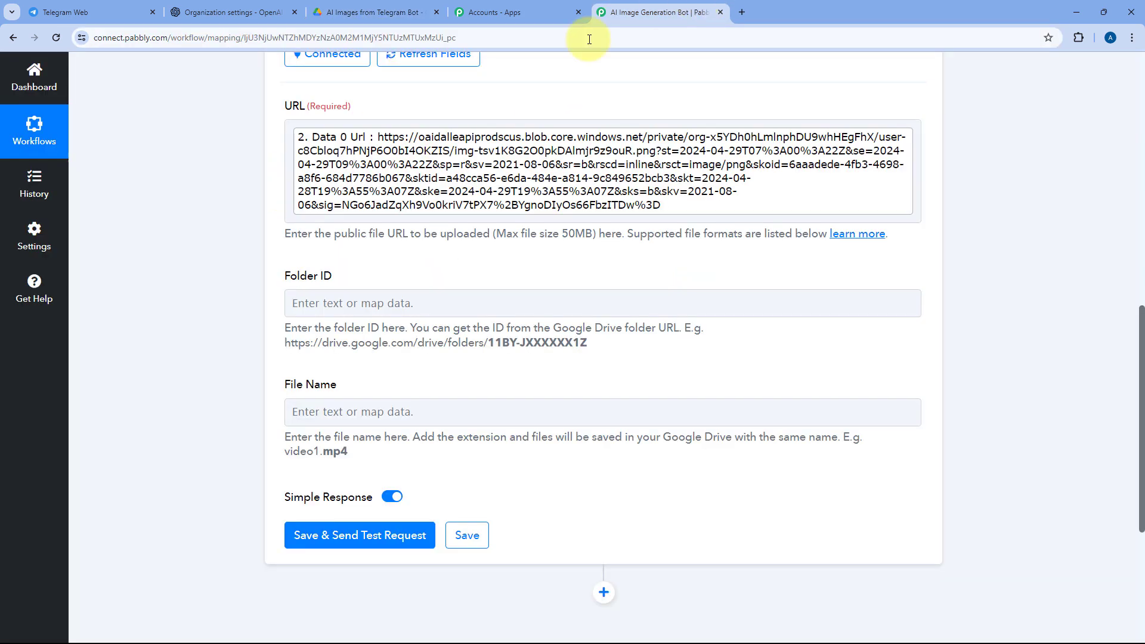
right_click(356, 297)
left_click(411, 403)
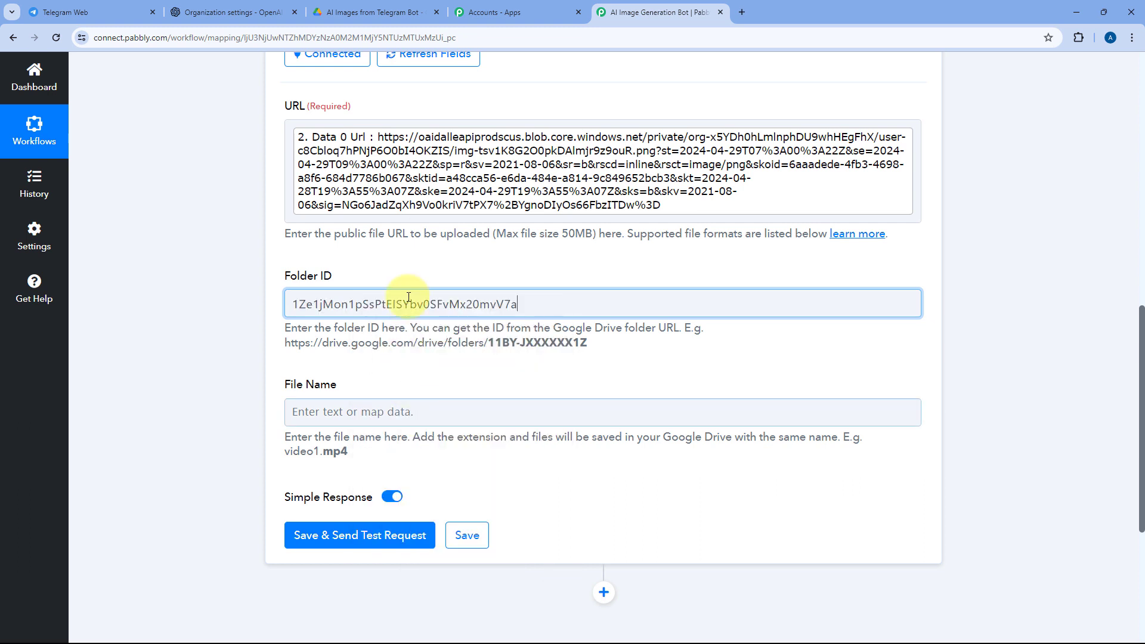
left_click(441, 263)
Check the destination folder in Google Drive and the extension hint for the upload step's File Name.
scroll(441, 263, "down", 2)
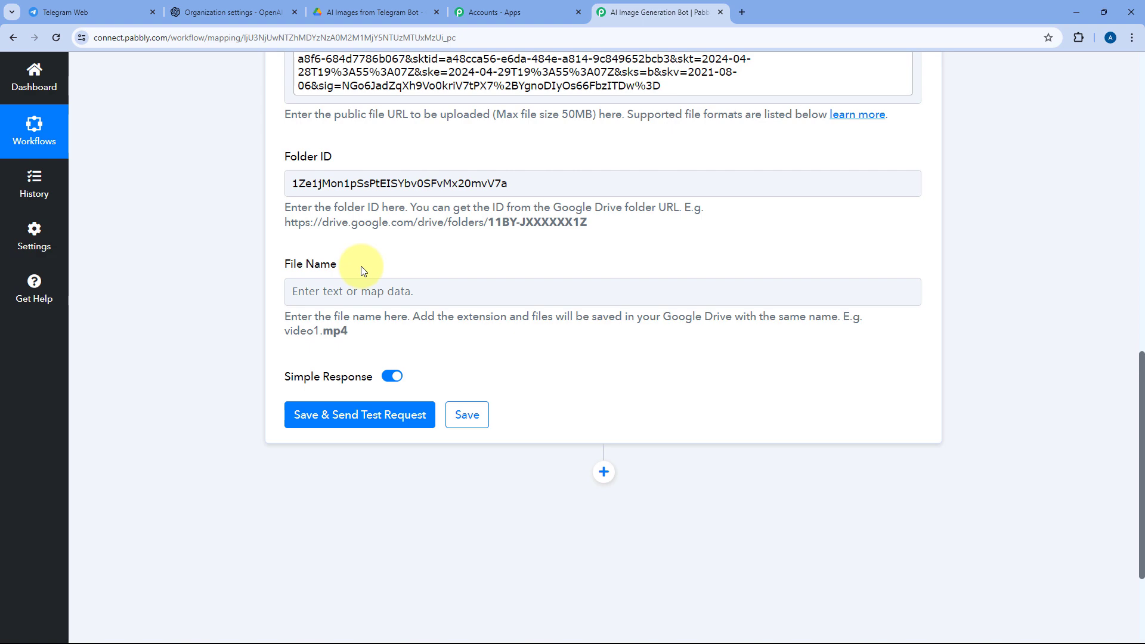
left_click(387, 9)
left_click(611, 8)
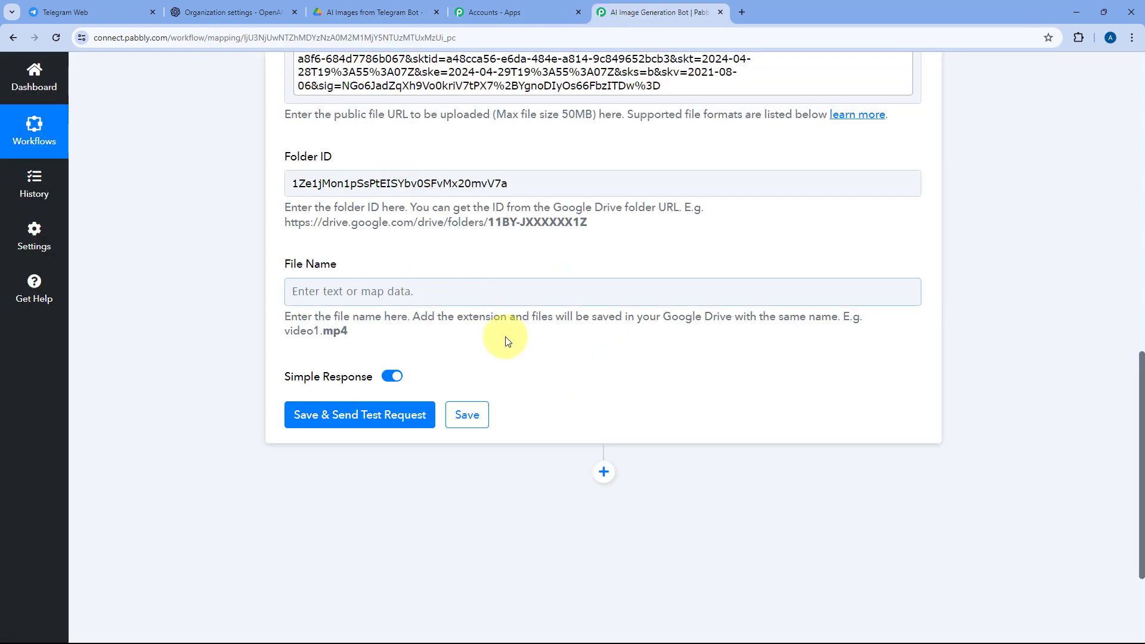
left_click_drag(458, 319, 536, 316)
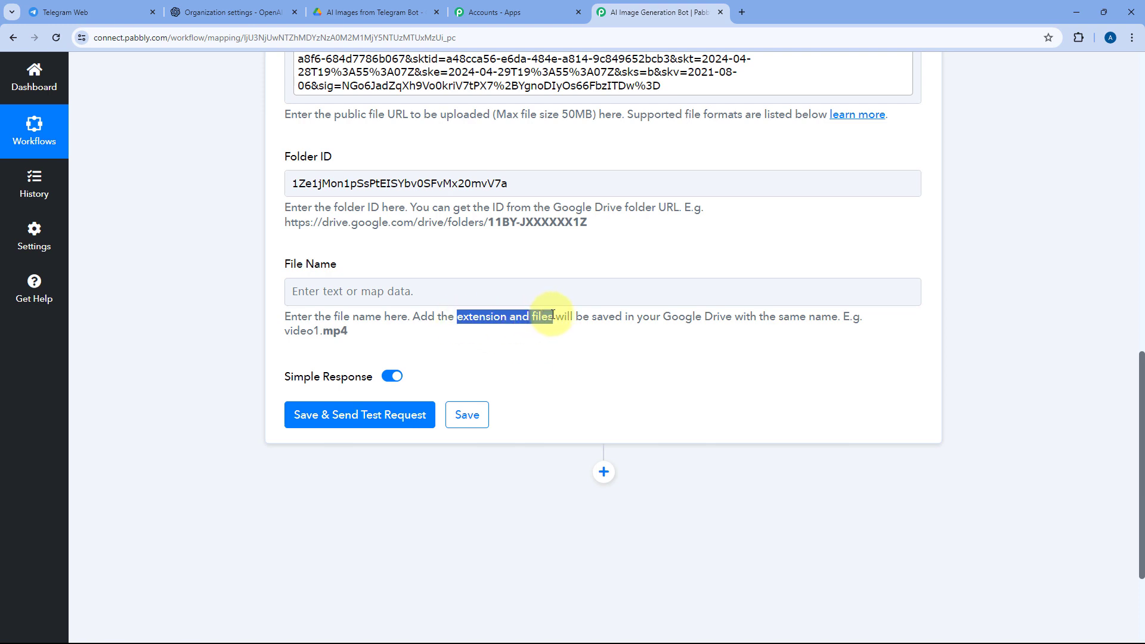
left_click(535, 259)
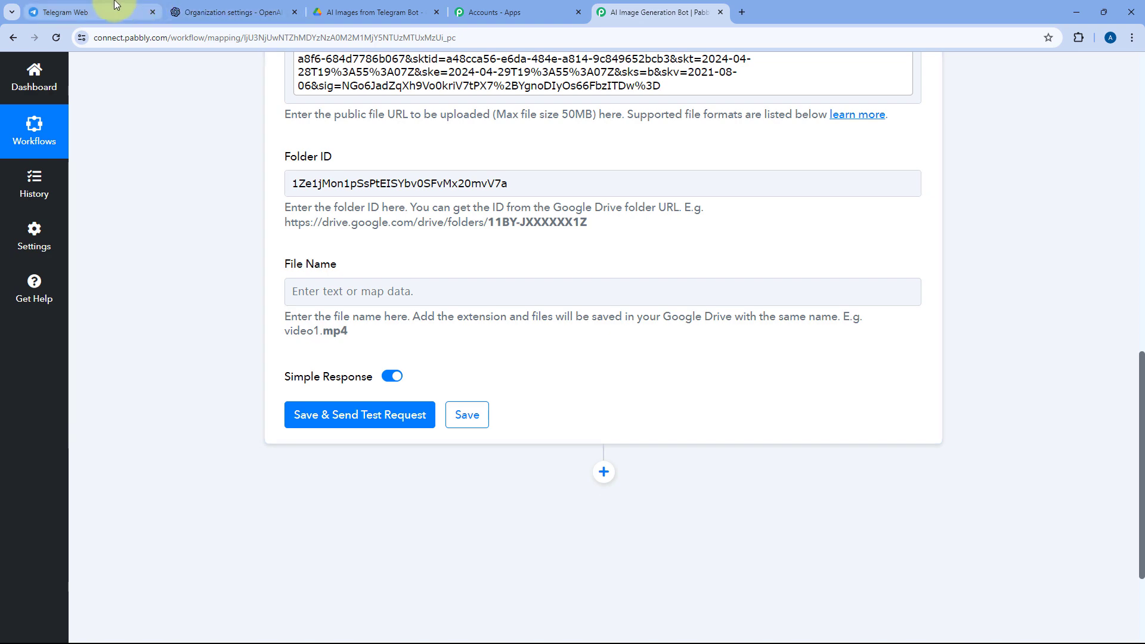
Map the Telegram Bot trigger's Message Text into the File Name field of the Google Drive upload step.
left_click(98, 11)
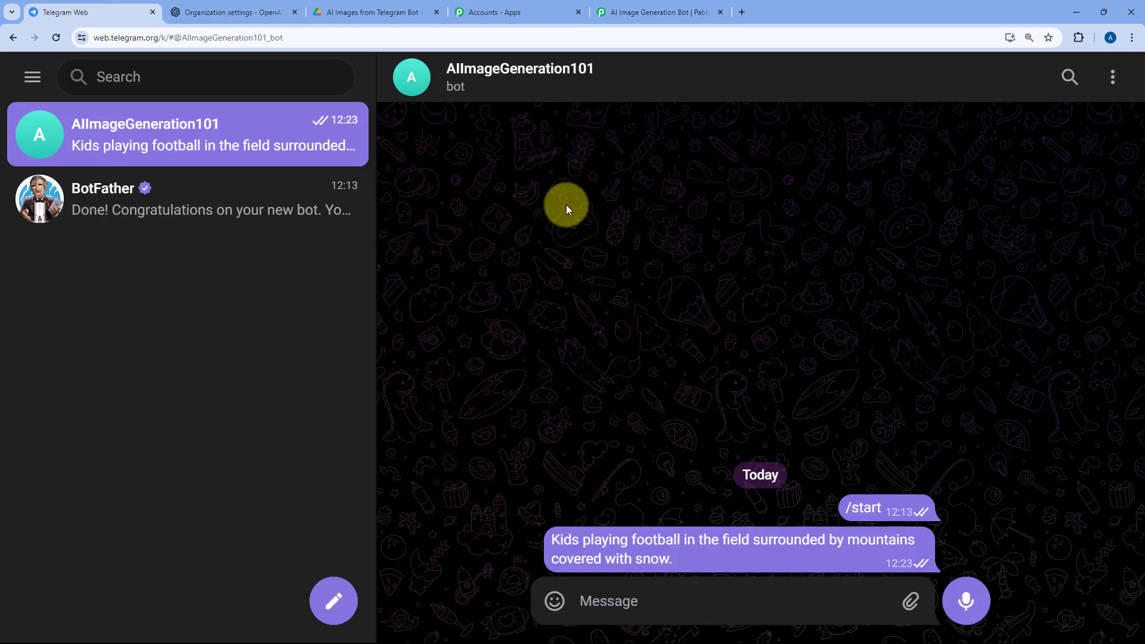
left_click(602, 12)
left_click(373, 291)
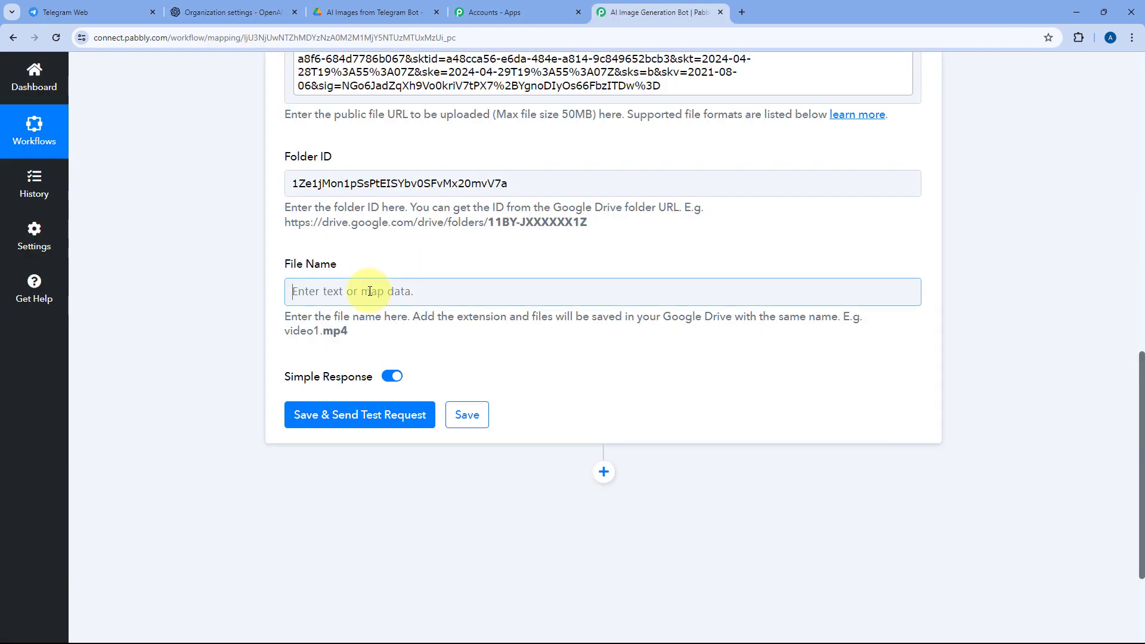
scroll(403, 260, "down", 2)
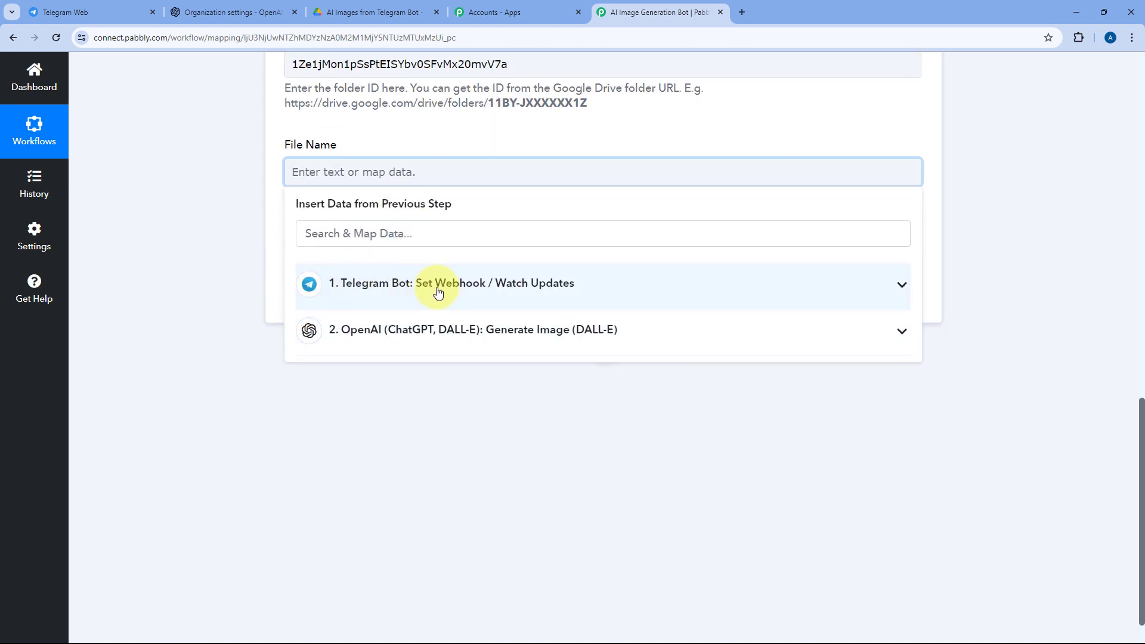
left_click(440, 291)
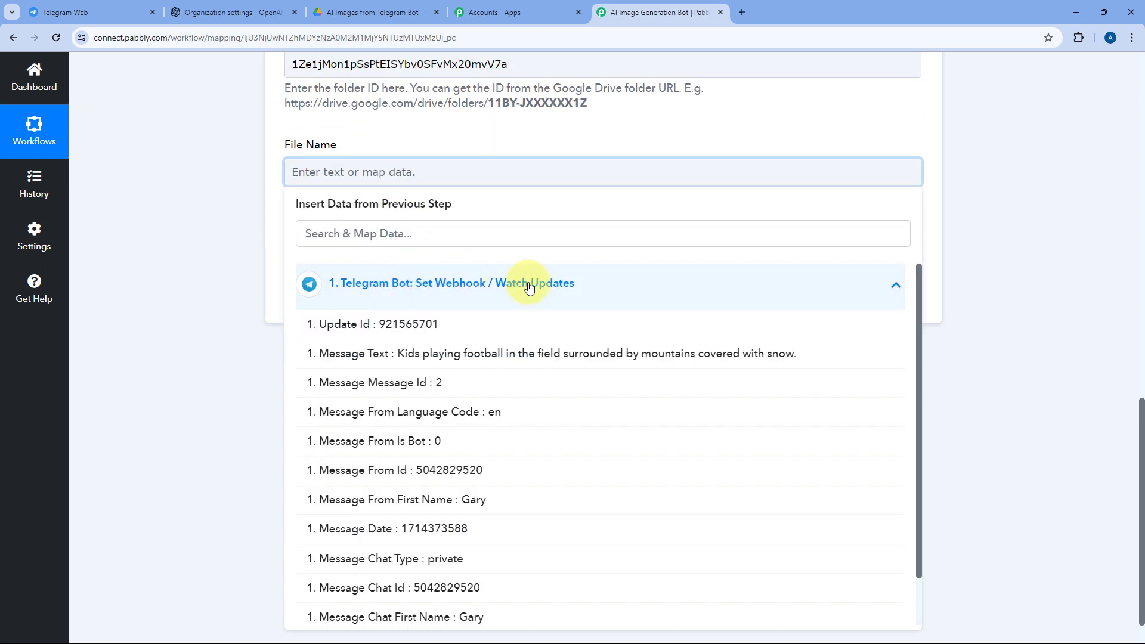
left_click(388, 359)
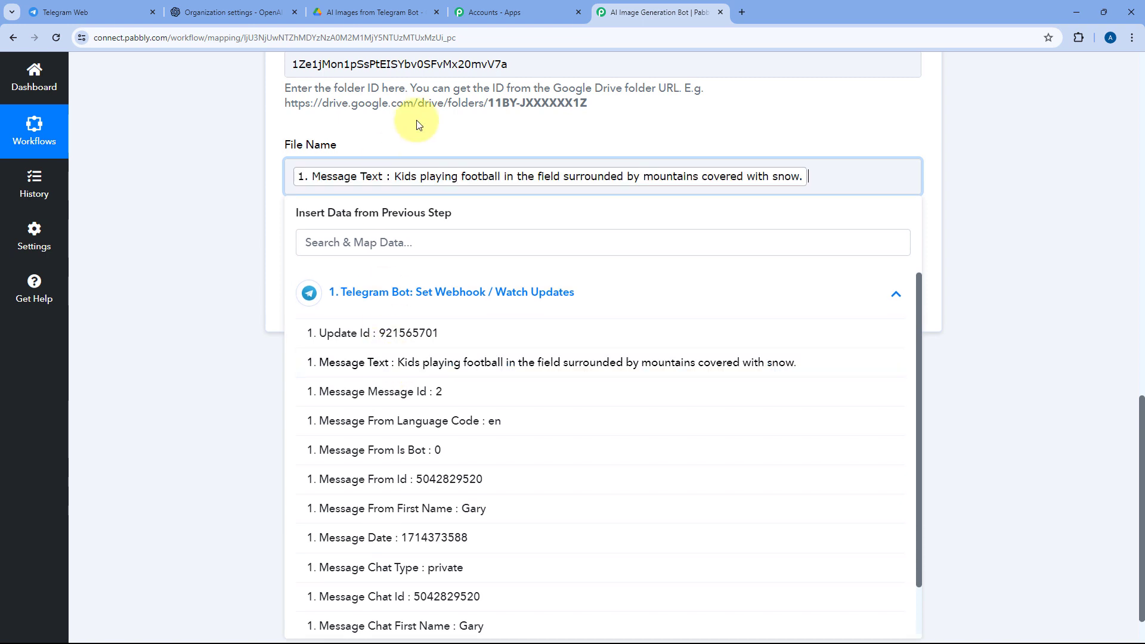
left_click(845, 176)
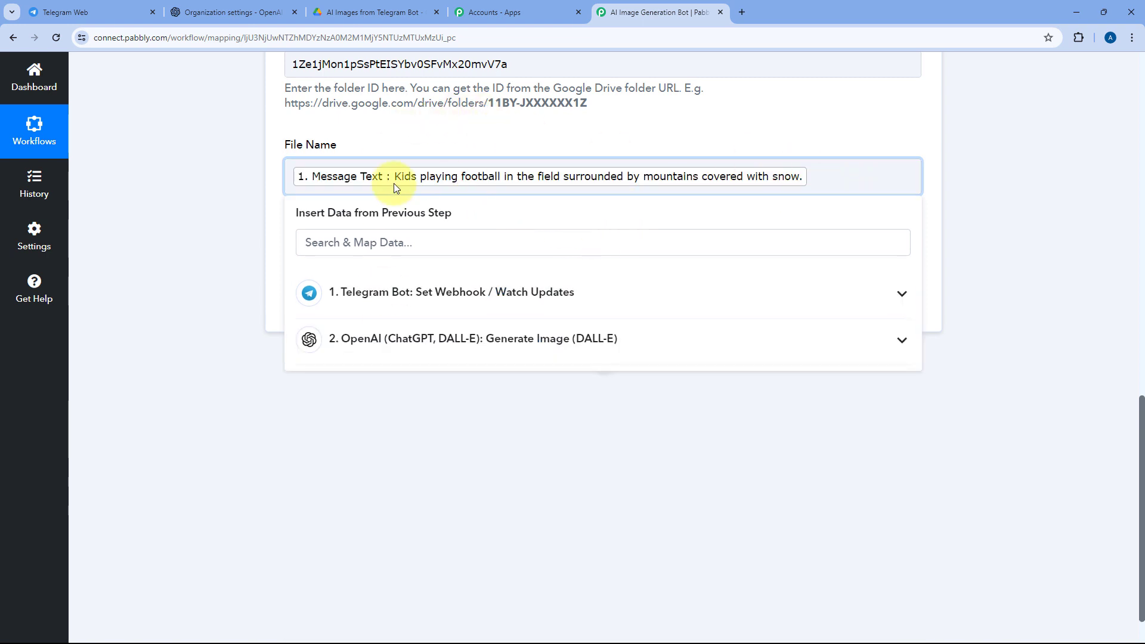
left_click(272, 207)
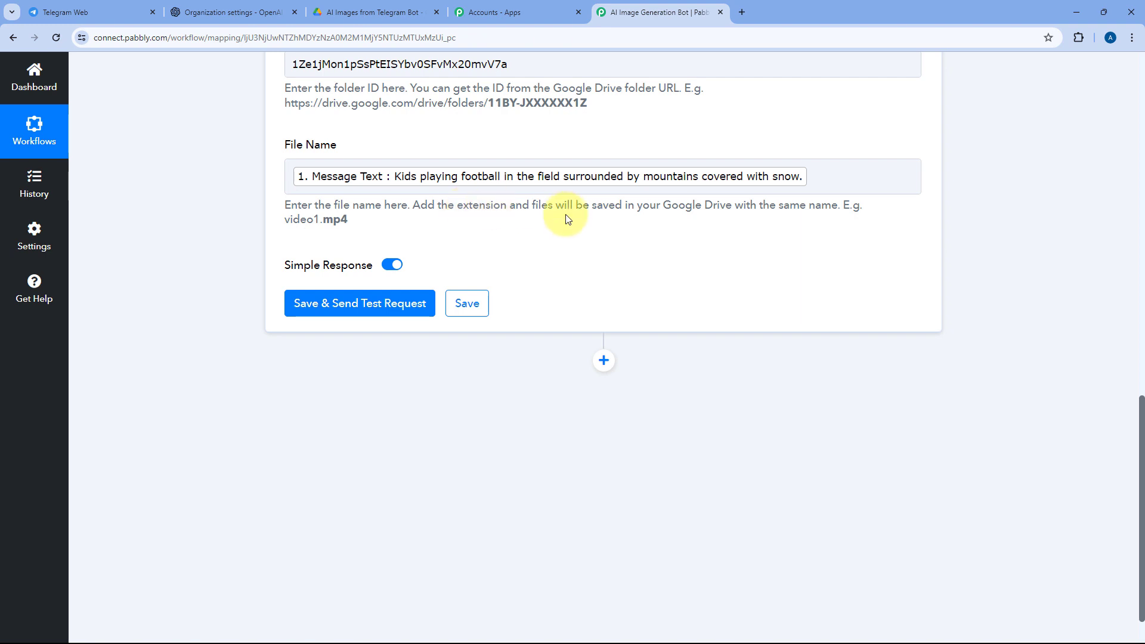
Append the extension .png after the mapped Message Text in the upload step's File Name.
left_click(813, 182)
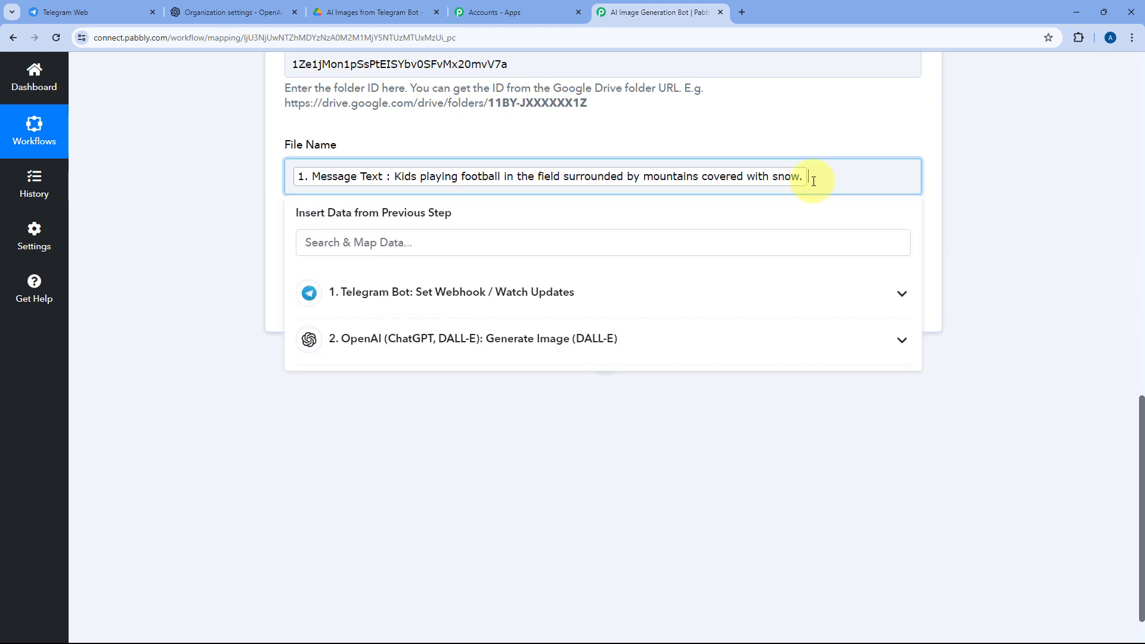
type(".png")
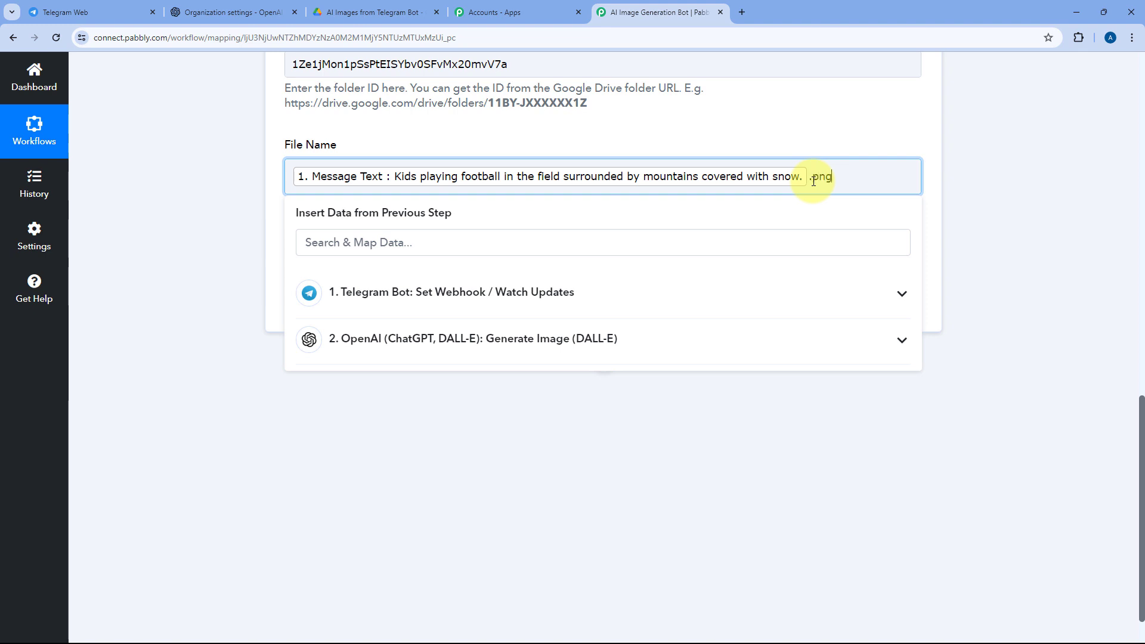
left_click(764, 149)
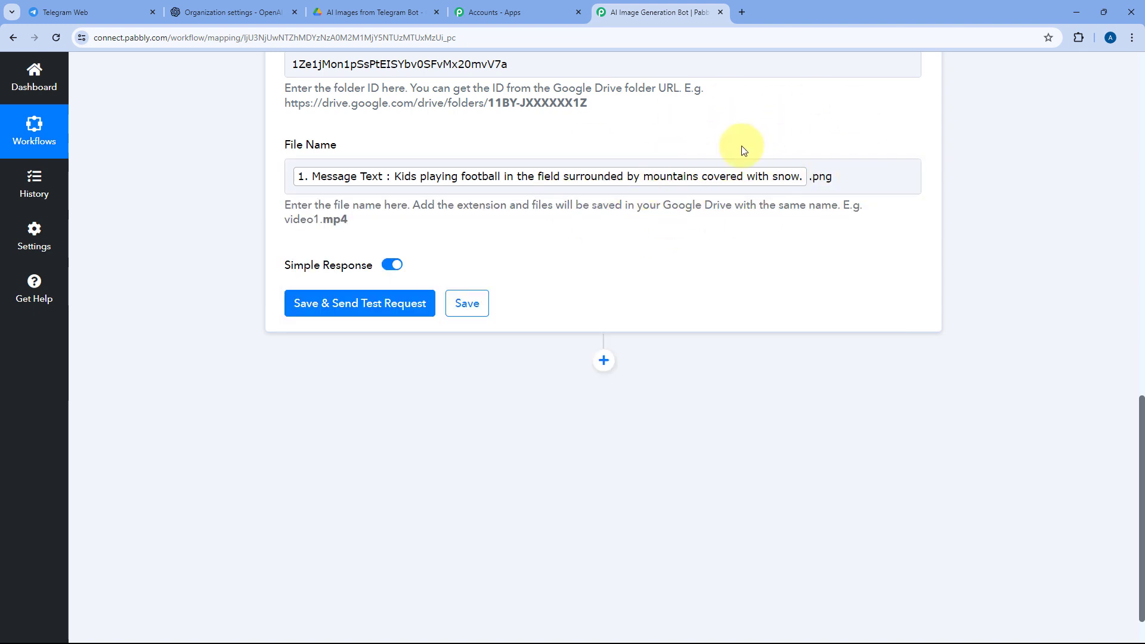
Check the destination folder in Google Drive, then save the upload step in the workflow and send its test request.
left_click(342, 5)
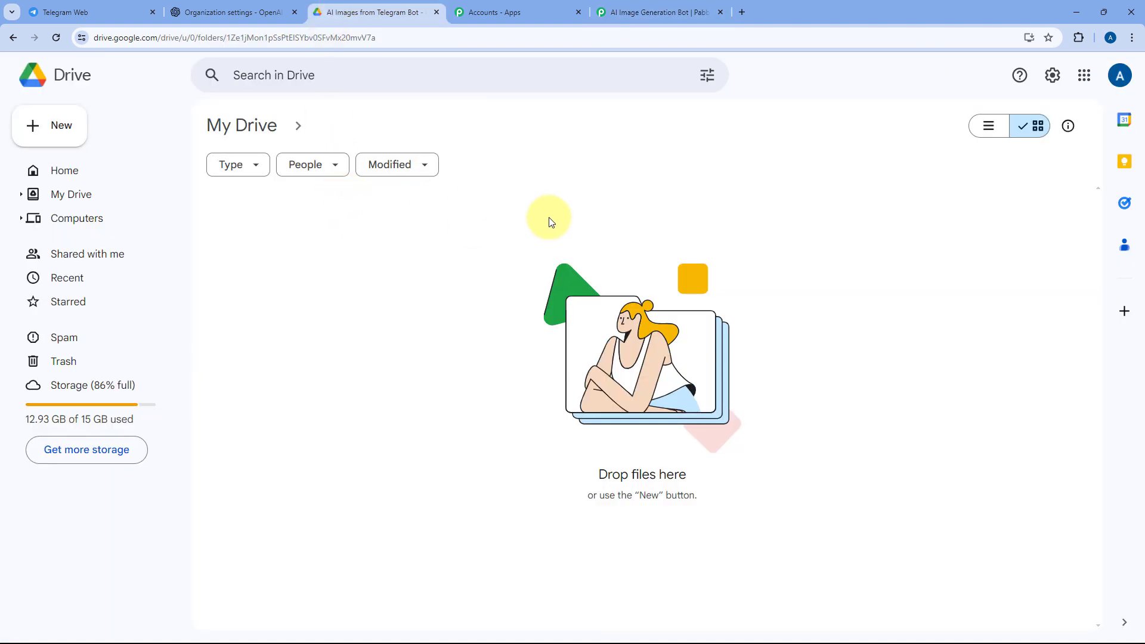
left_click(637, 6)
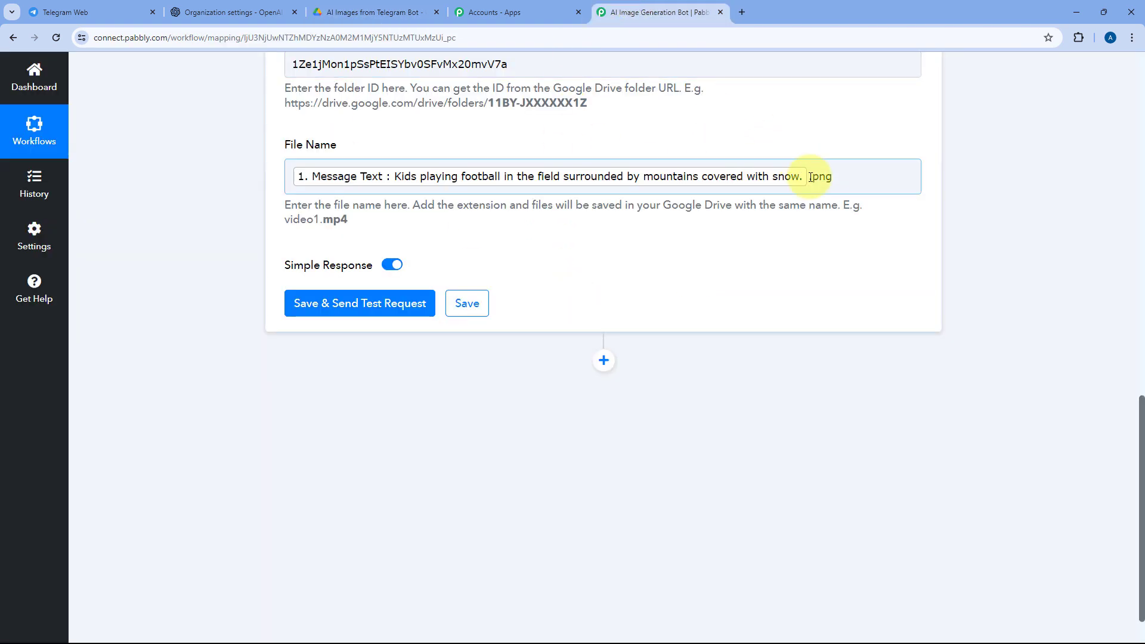
left_click(368, 304)
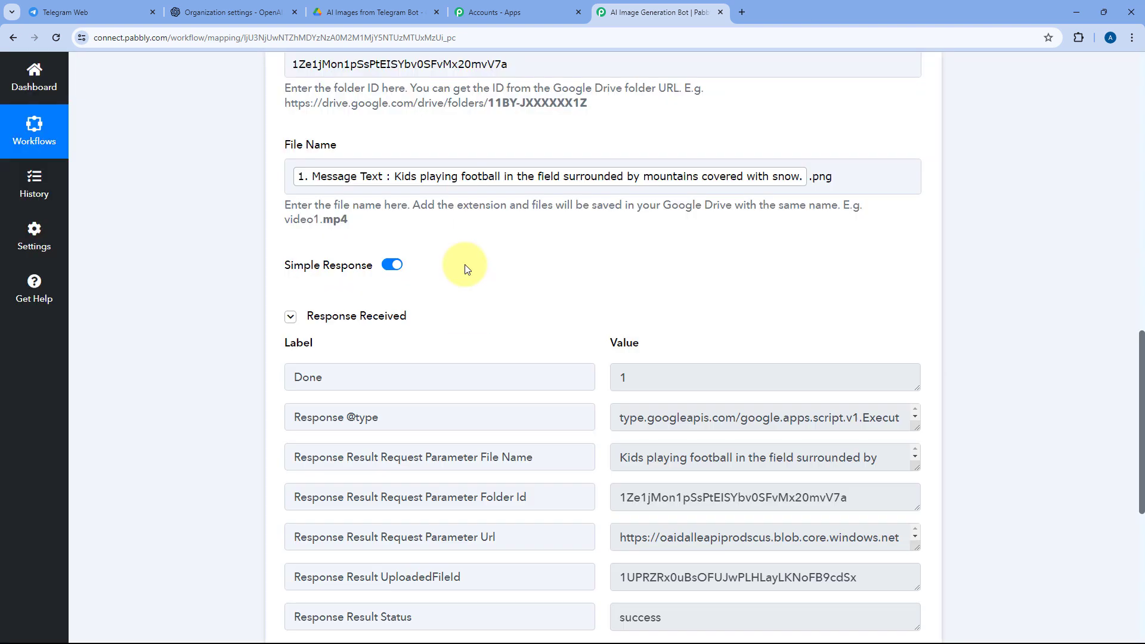
Review the upload step's test response together with its URL, Folder ID and File Name settings.
scroll(467, 268, "down", 3)
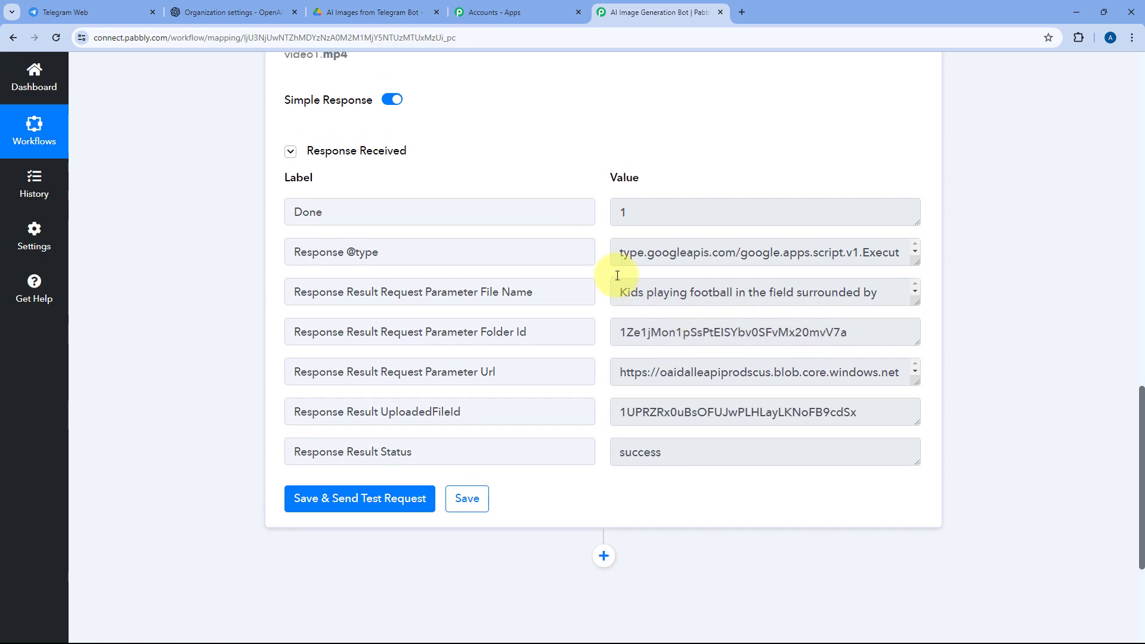
scroll(614, 273, "up", 7)
scroll(565, 263, "up", 5)
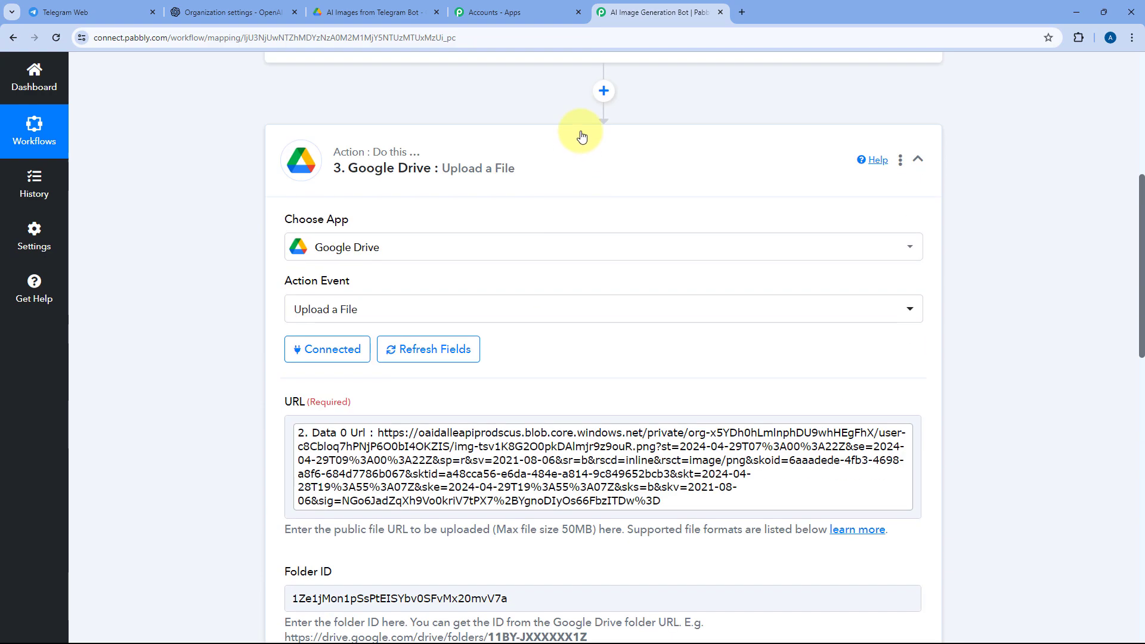
scroll(567, 169, "down", 4)
scroll(535, 189, "down", 2)
left_click_drag(510, 243, 269, 248)
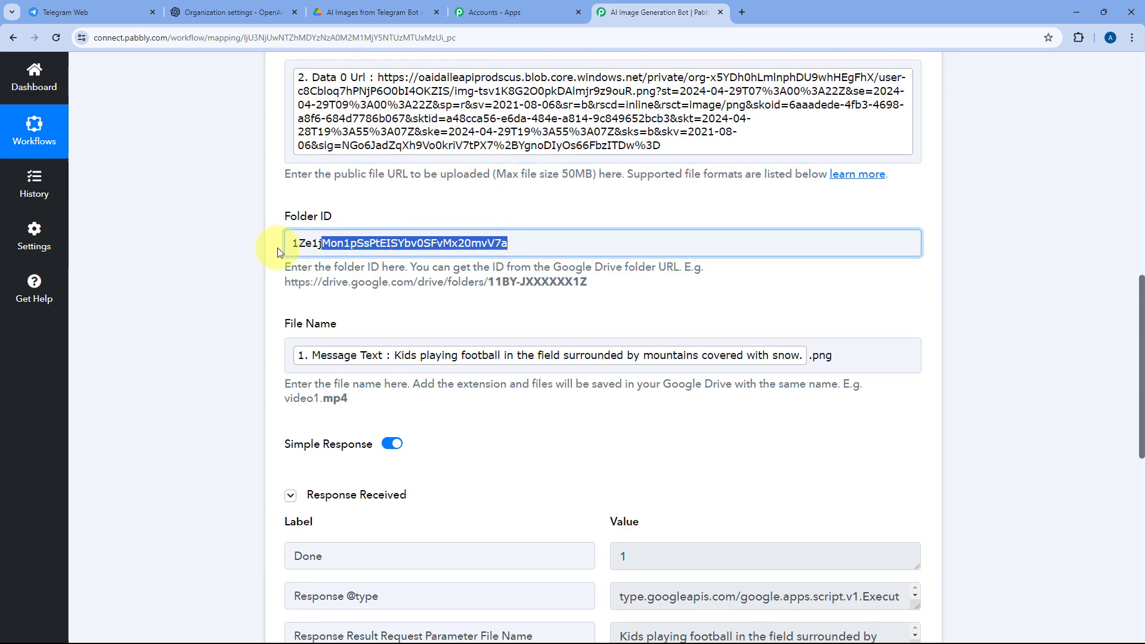
left_click(522, 217)
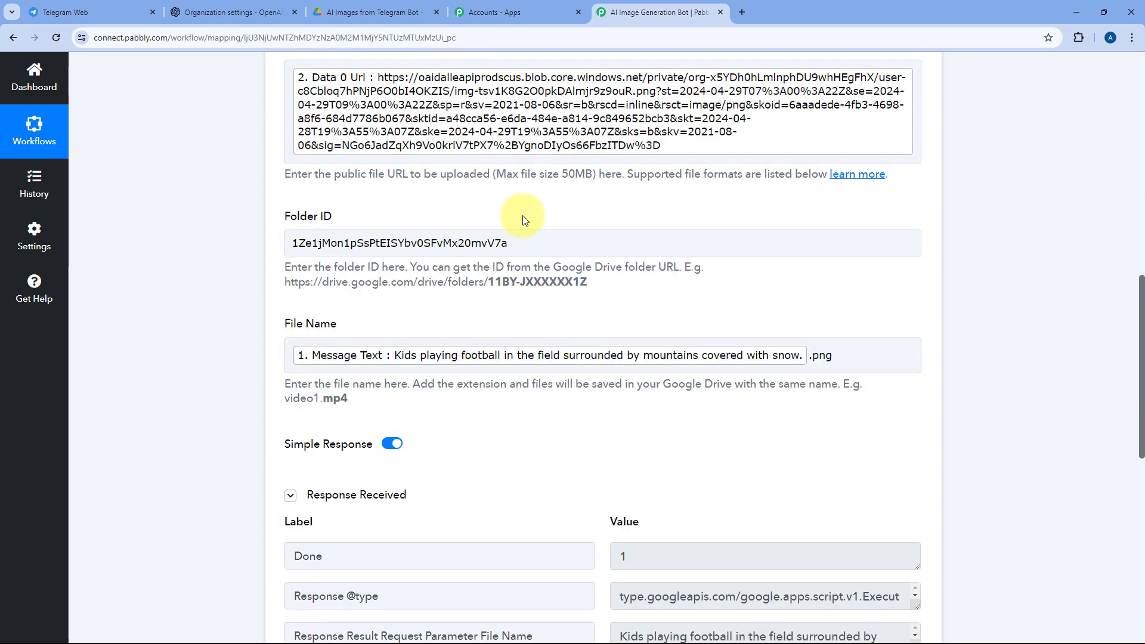
Switch to Google Drive, reload the AI Images from Telegram Bot folder, and preview the uploaded football image before closing it.
left_click(376, 11)
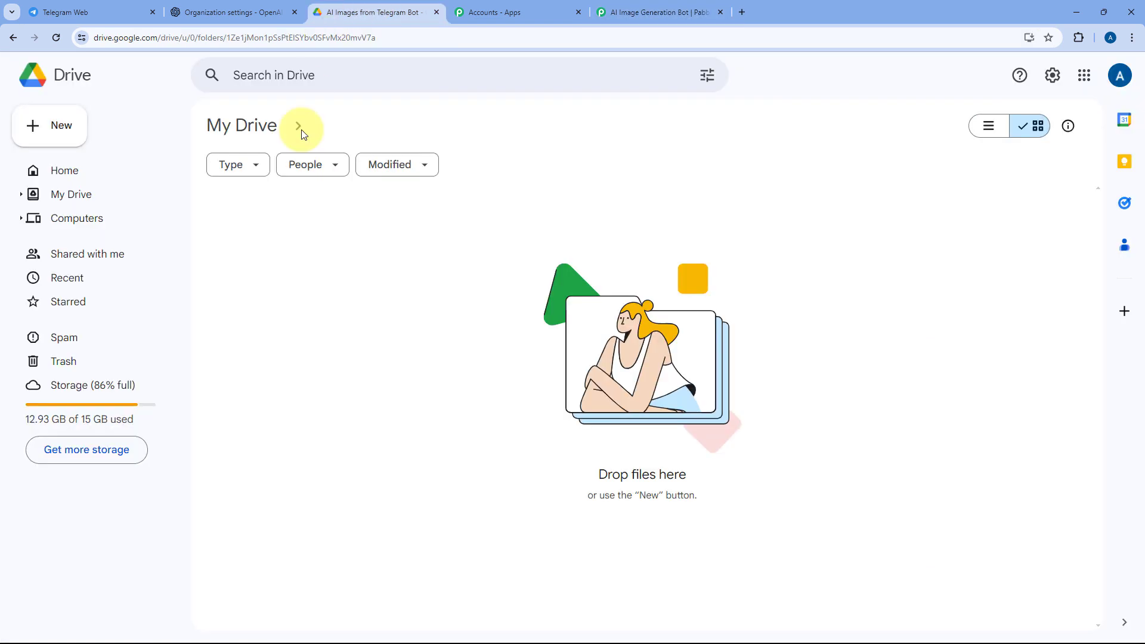
left_click(56, 37)
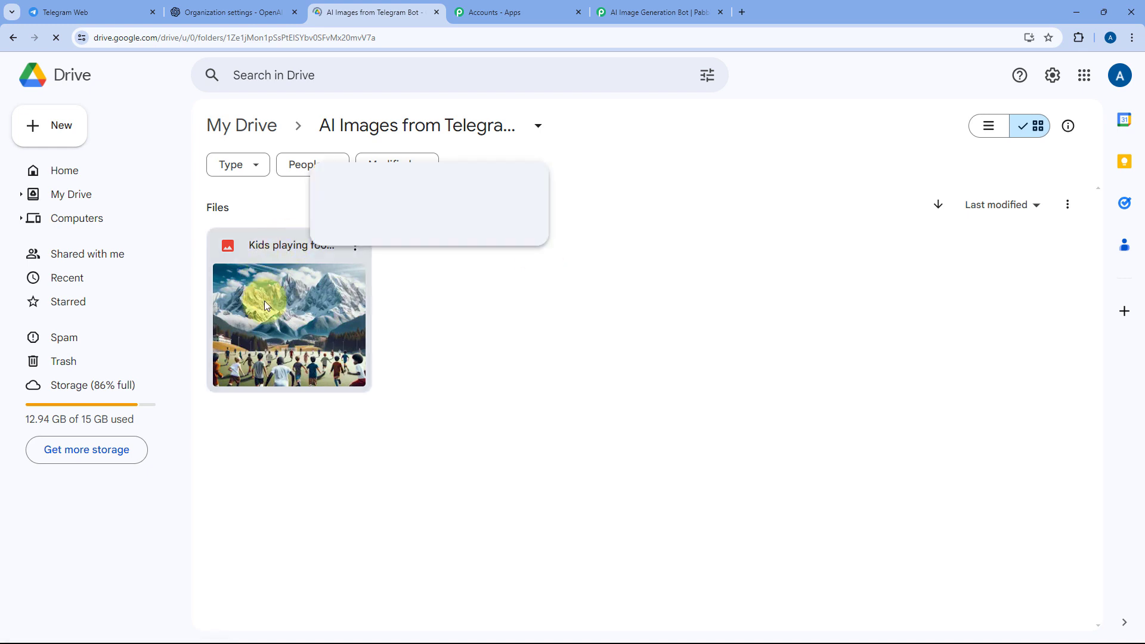
double_click(308, 292)
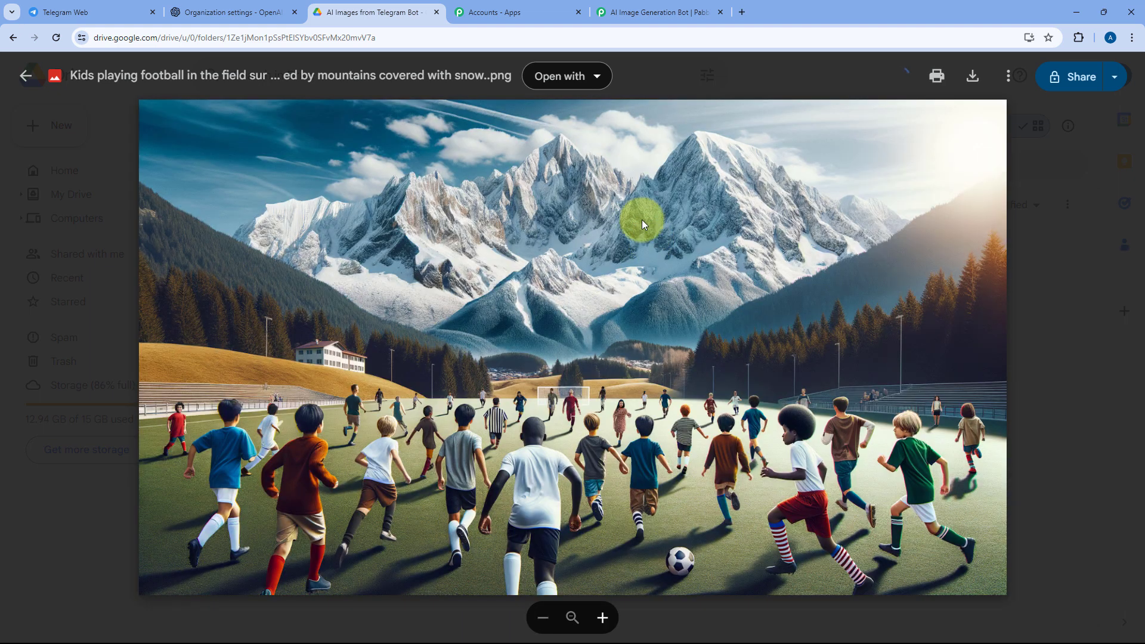
left_click(1078, 281)
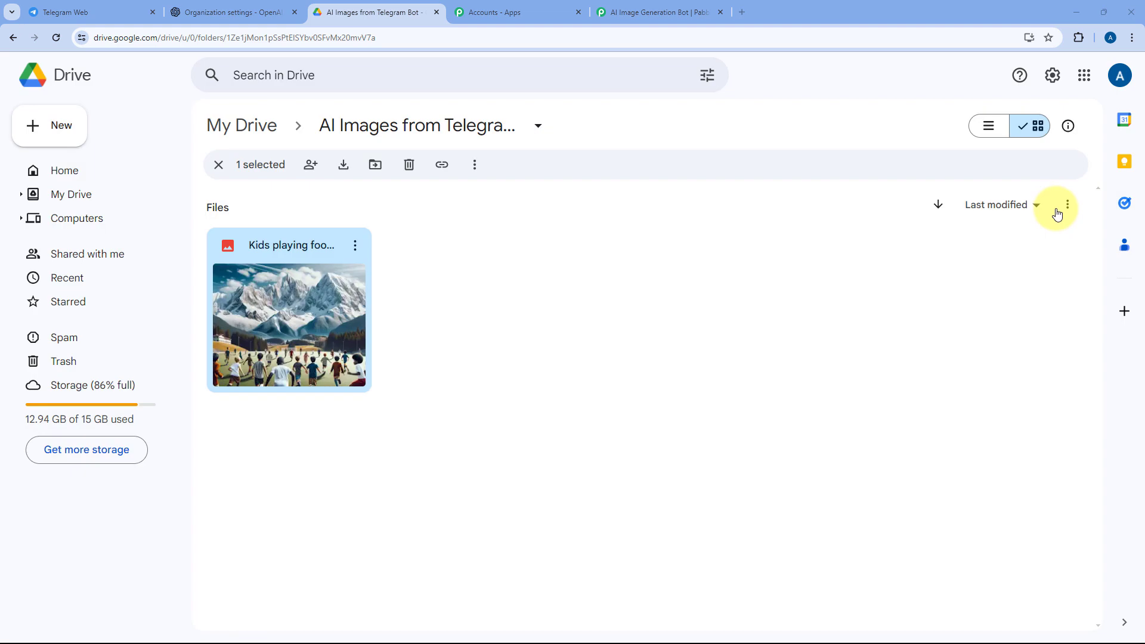
Return to the AI Image Generation Bot workflow and collapse the Google Drive upload step.
left_click(681, 4)
scroll(881, 248, "up", 15)
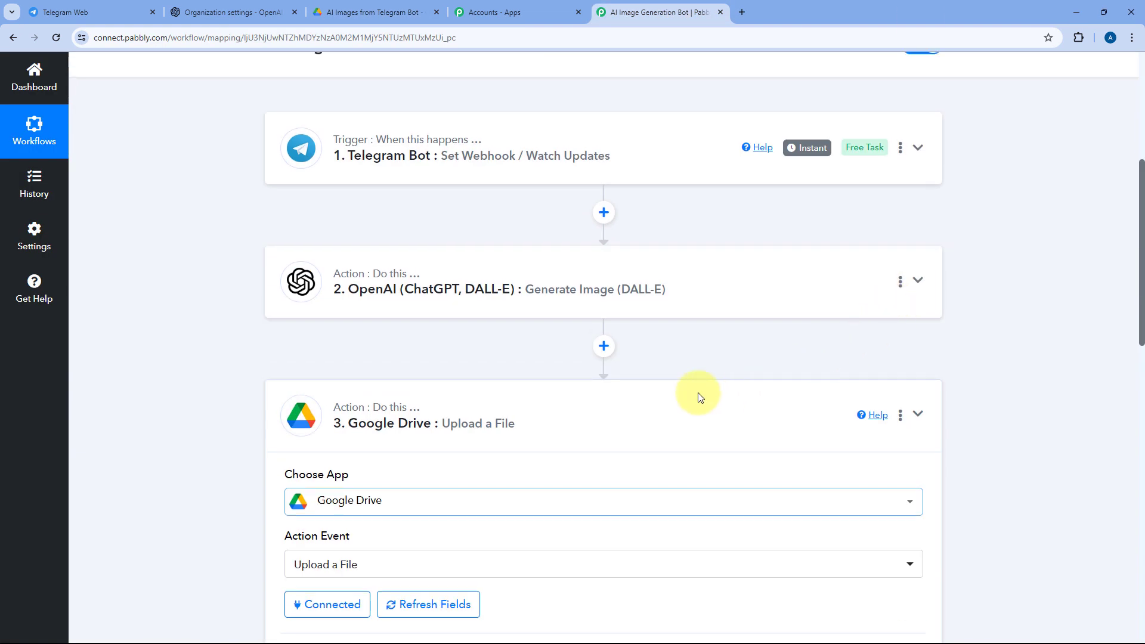
left_click(700, 397)
scroll(664, 281, "up", 2)
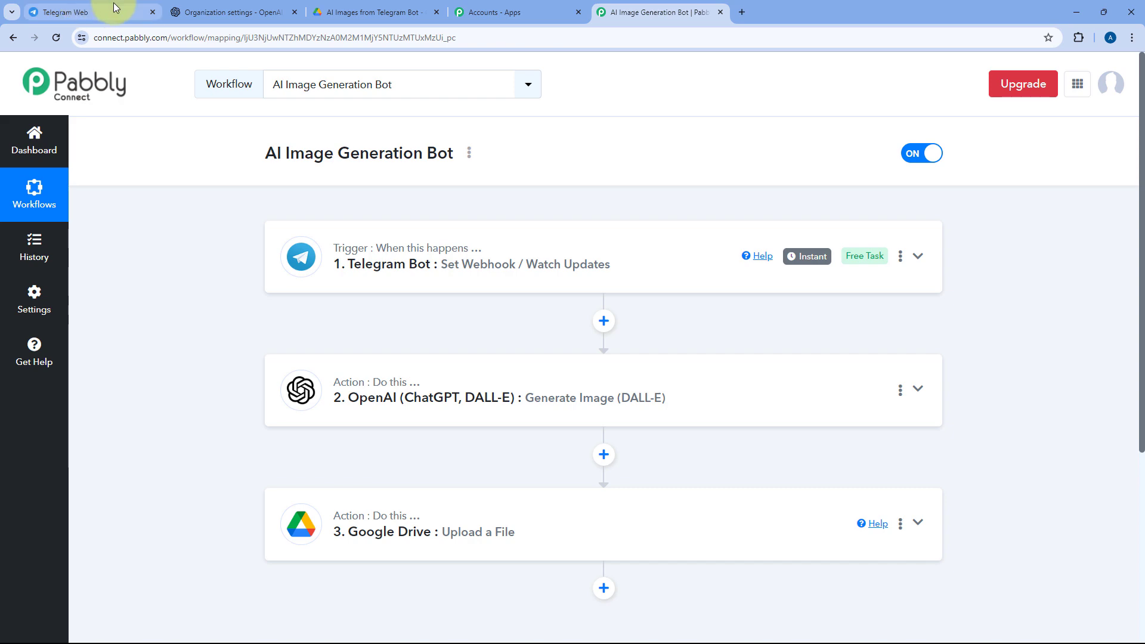
Switch to Telegram and send the AIImageGeneration101 bot the prompt "Kids going to school during rainy season in a school bus.".
left_click(83, 7)
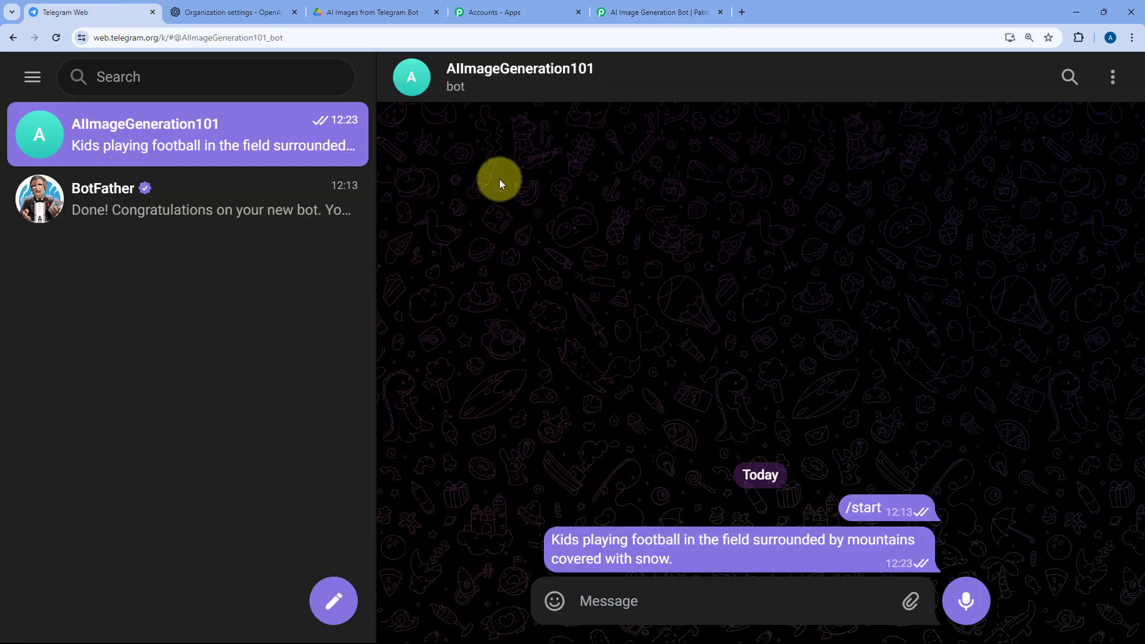
left_click(254, 11)
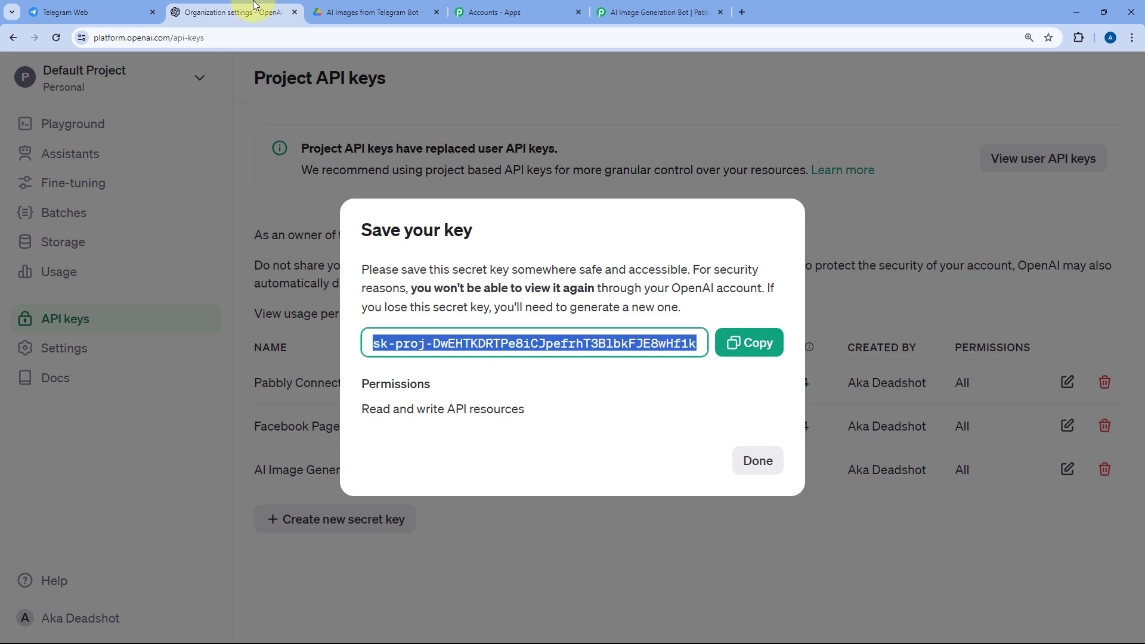
left_click(392, 9)
left_click(602, 230)
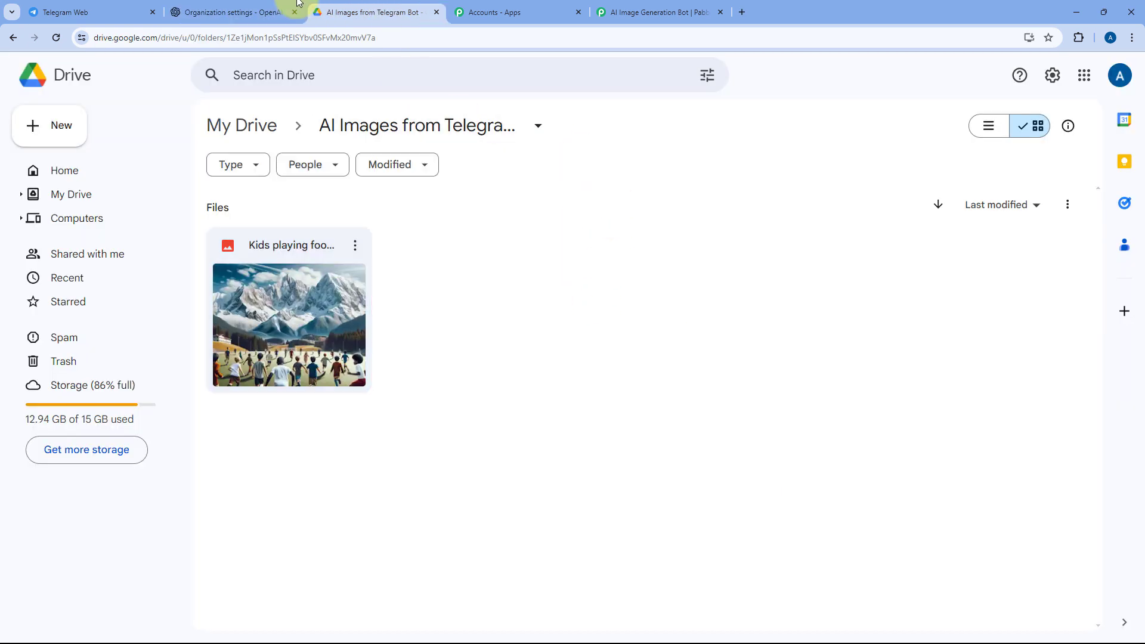
left_click(86, 7)
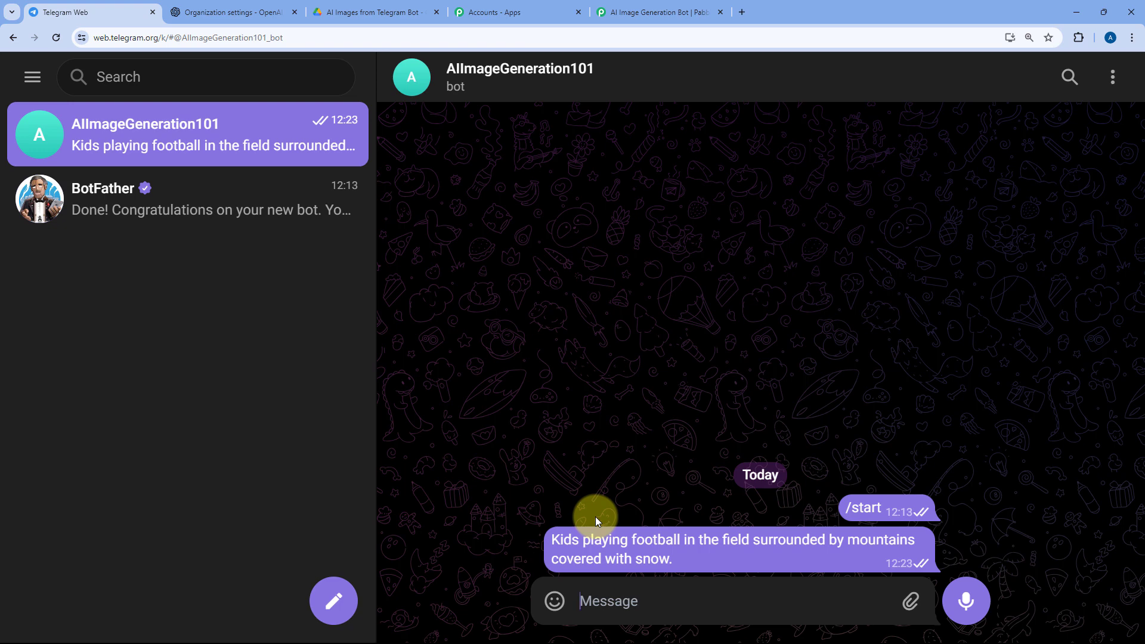
type("Kids goi")
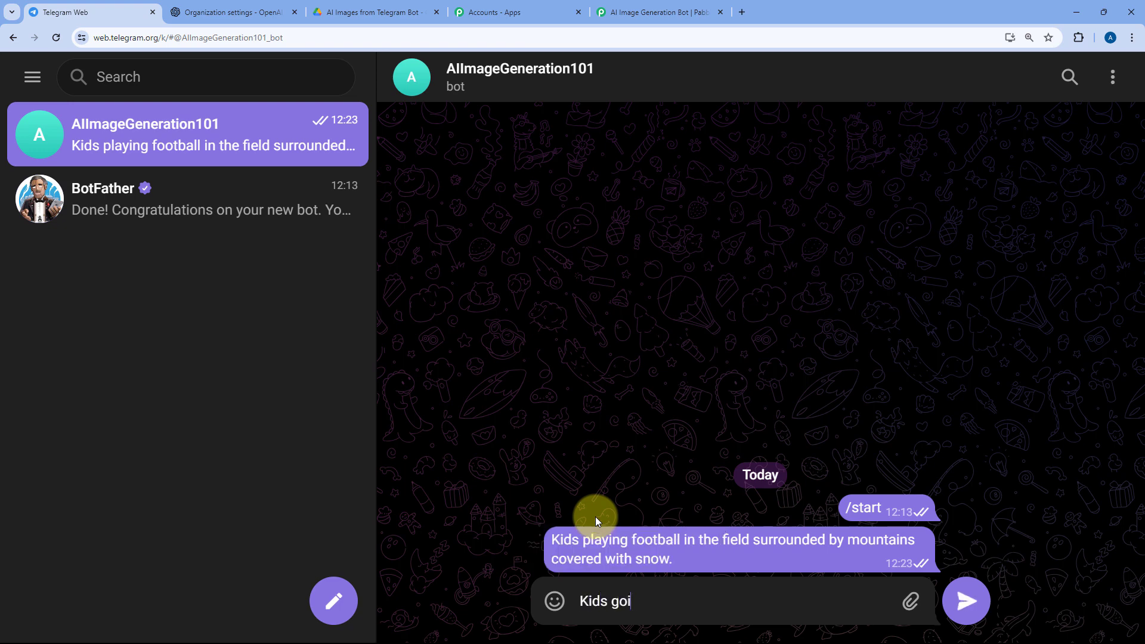
type("ng to school during rainy season in a school bus.")
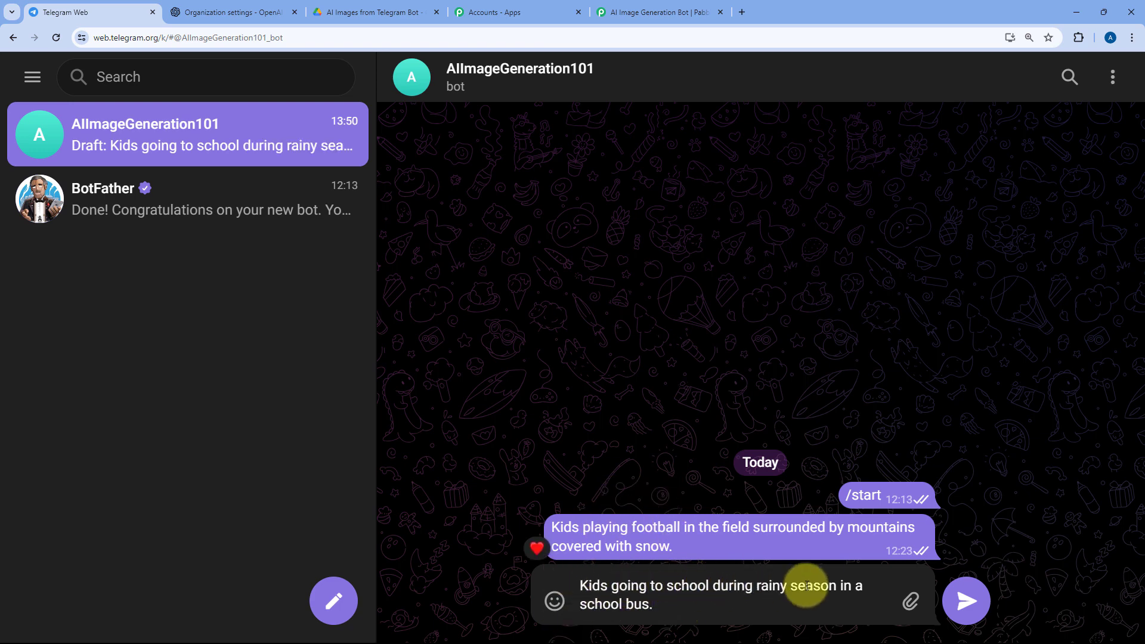
left_click(964, 600)
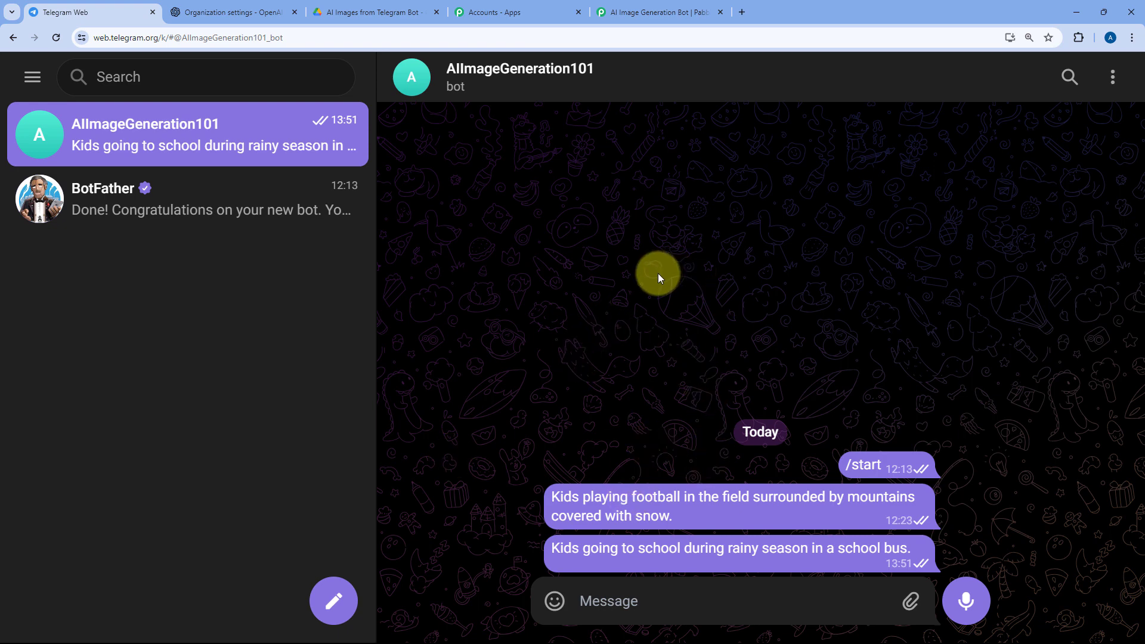
Open the school bus image in the AI Images from Telegram Bot folder in Google Drive and check it against the Telegram prompt.
left_click(239, 11)
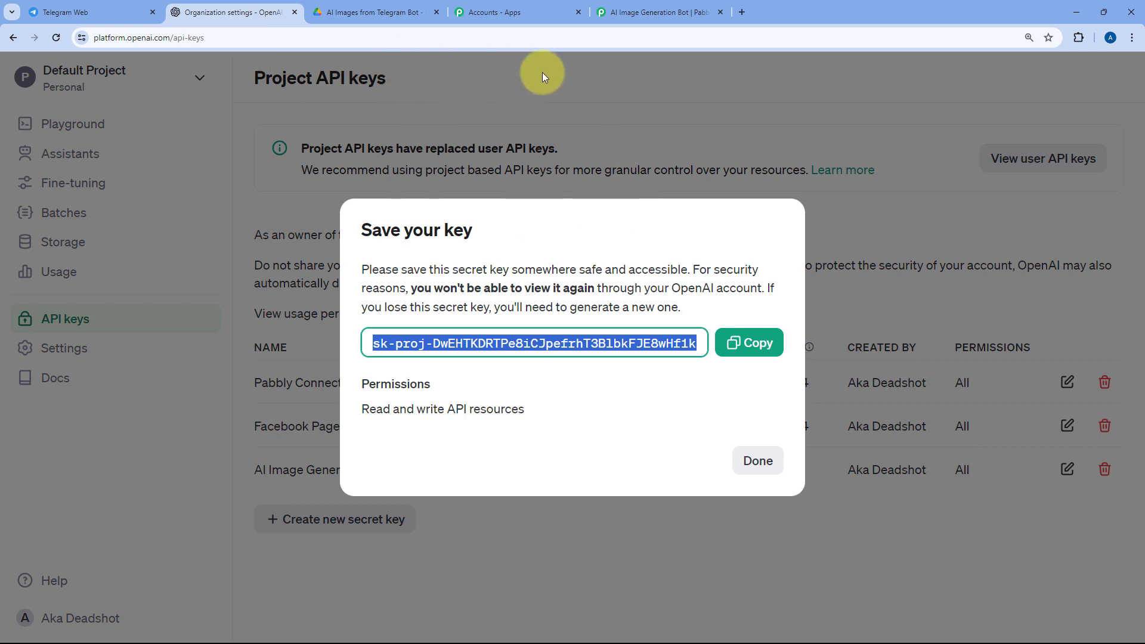
left_click(378, 12)
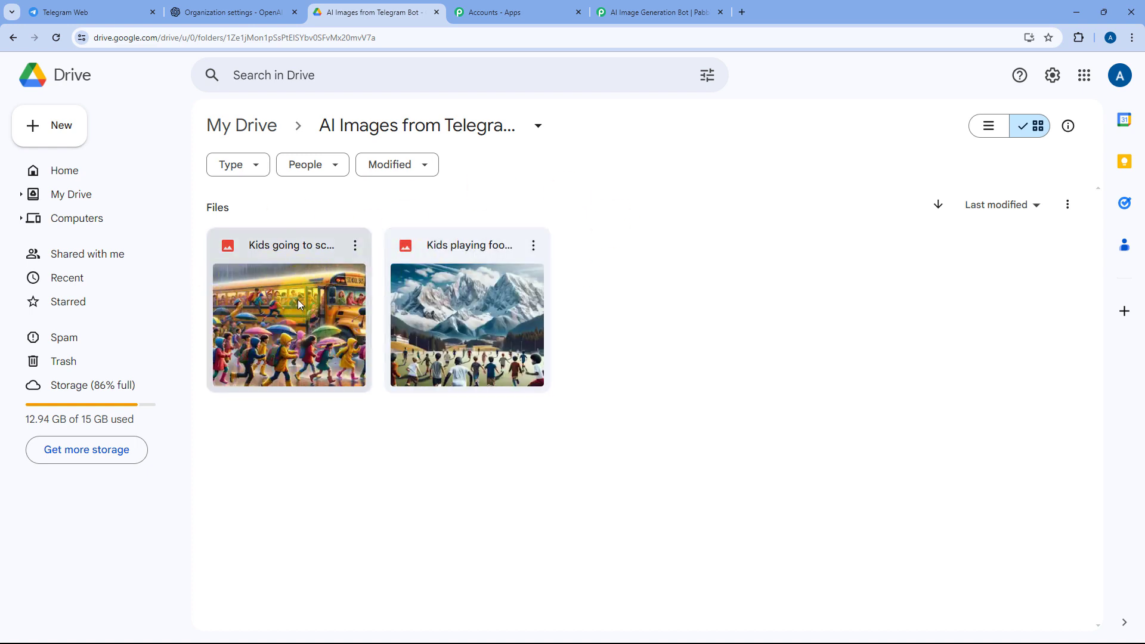
double_click(303, 289)
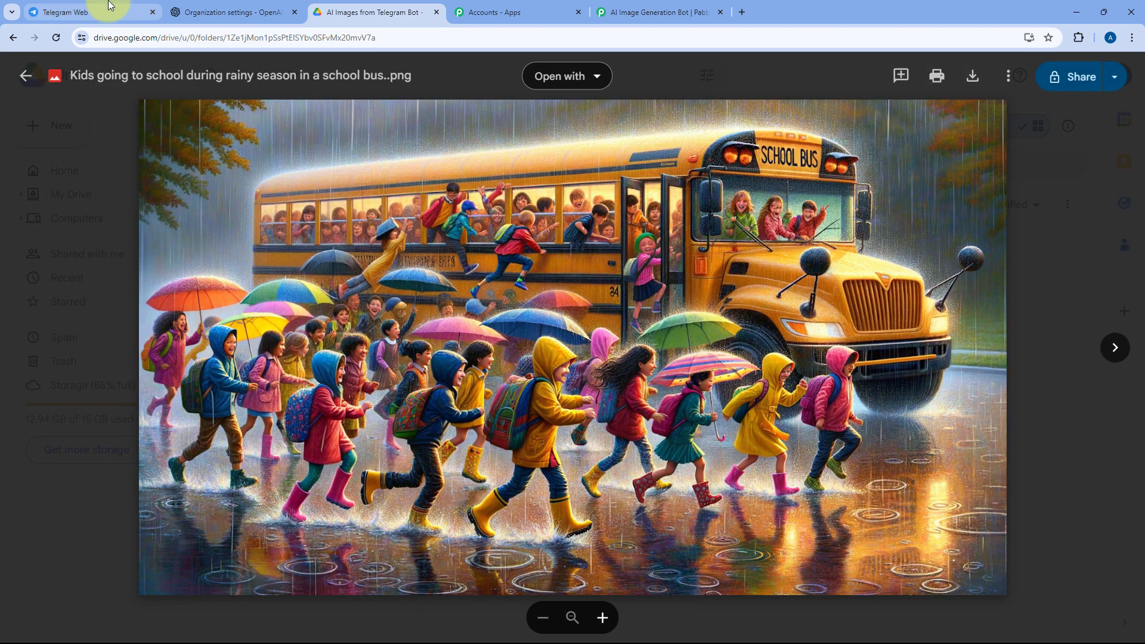
left_click(53, 11)
left_click(256, 12)
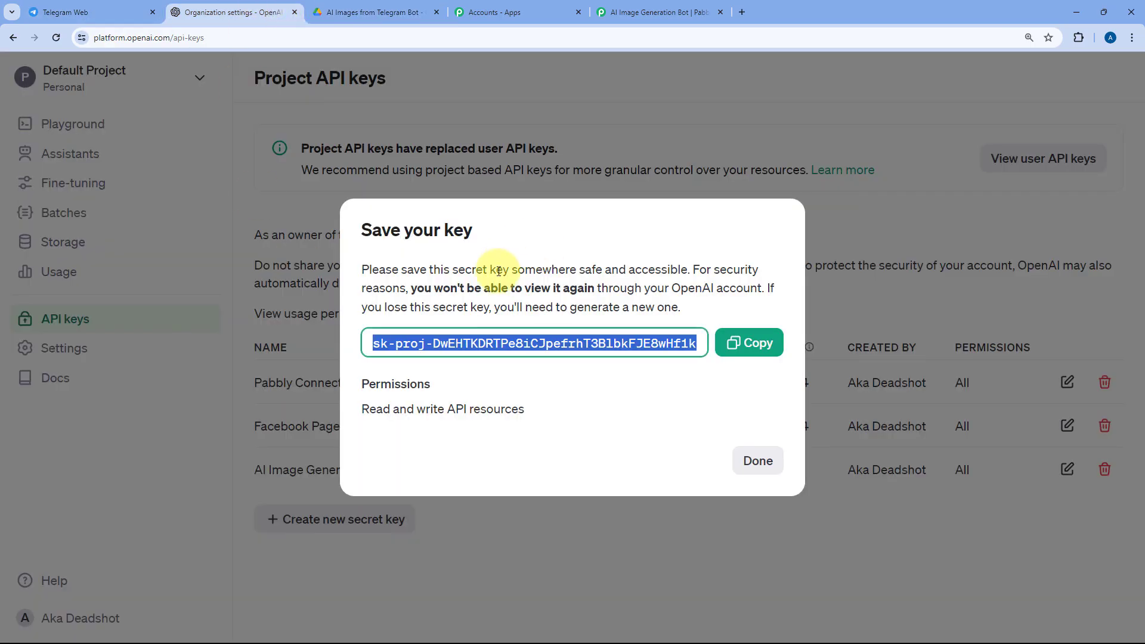
left_click(372, 12)
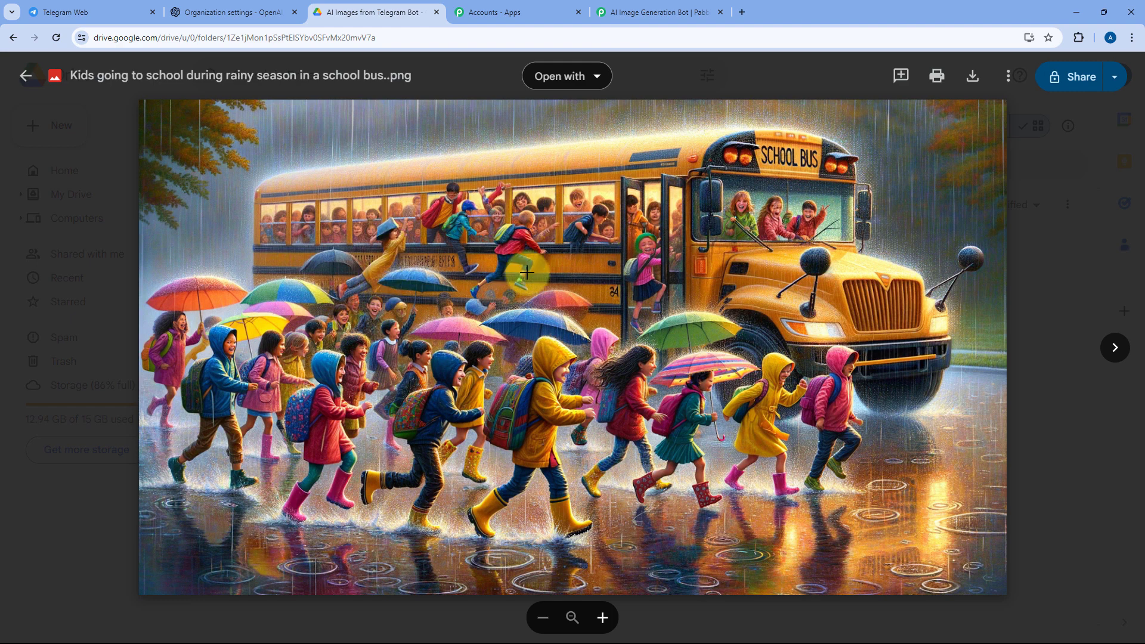
Close the school bus image preview in Google Drive and return to the AI Image Generation Bot workflow in Pabbly Connect.
left_click(1036, 173)
left_click(656, 12)
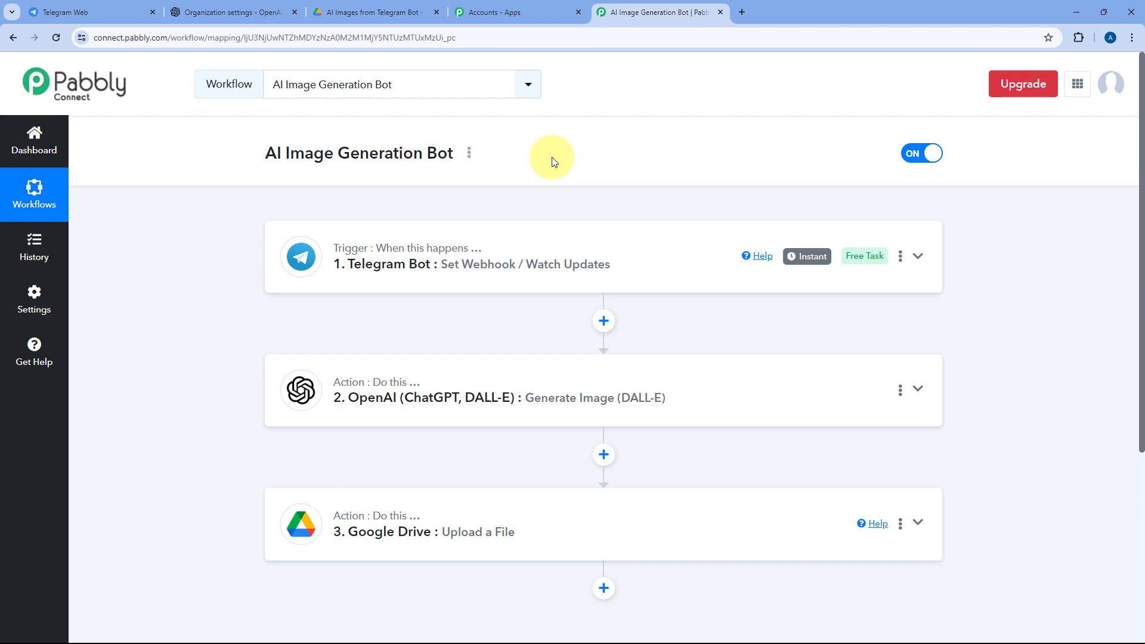
Review the AIImageGeneration101 chat in Telegram, switch to the OpenAI API keys page, and dismiss its Save your key dialog.
left_click(96, 12)
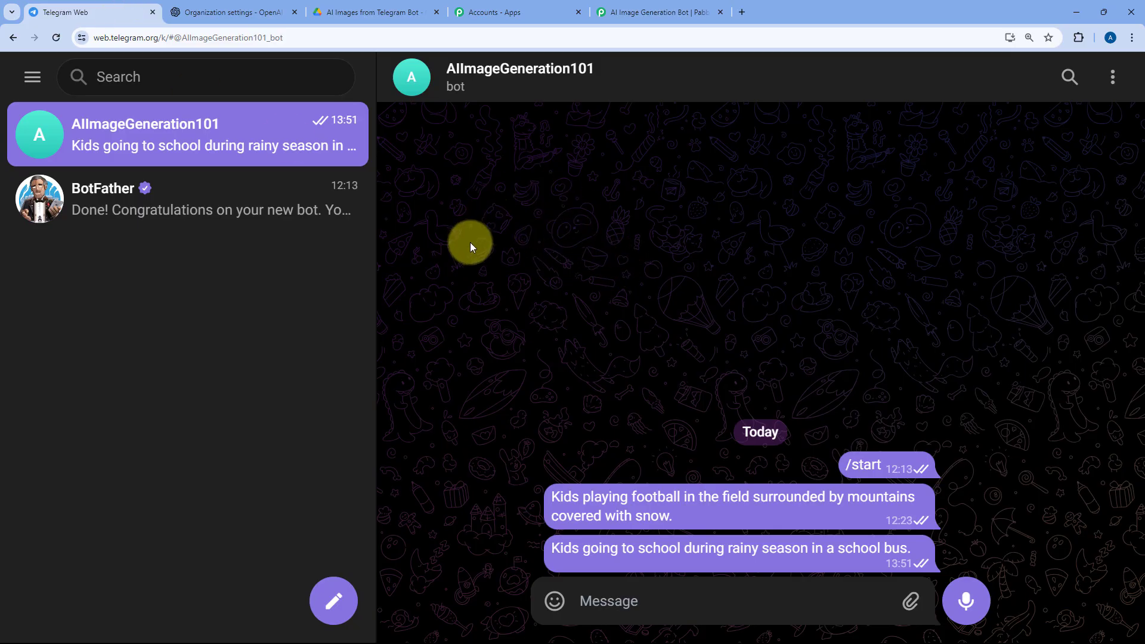
left_click(219, 11)
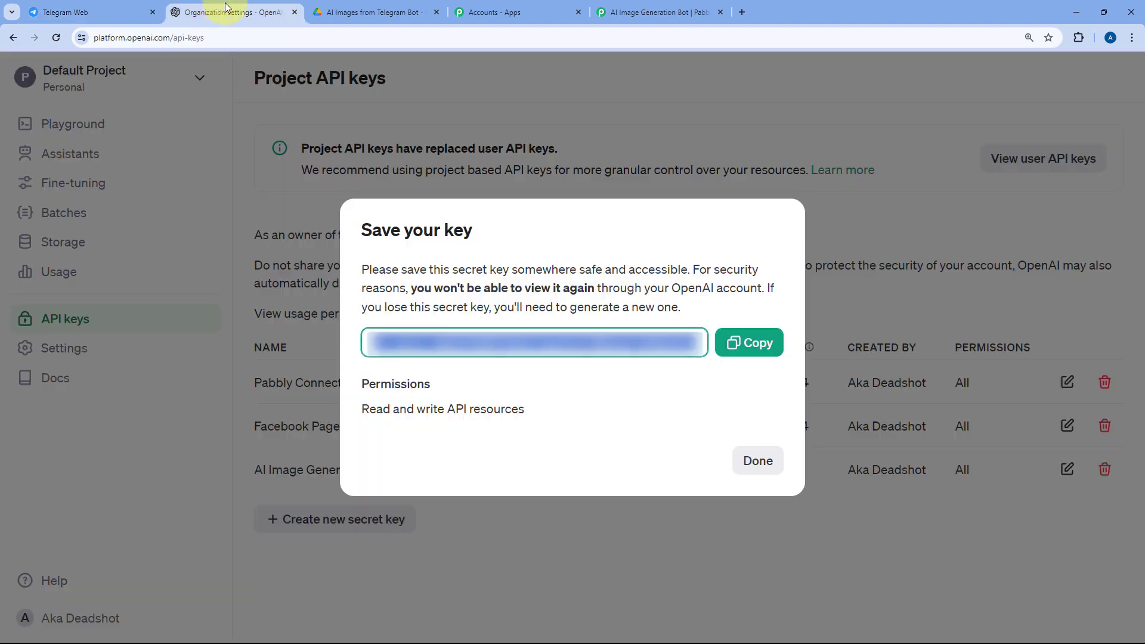
left_click(632, 109)
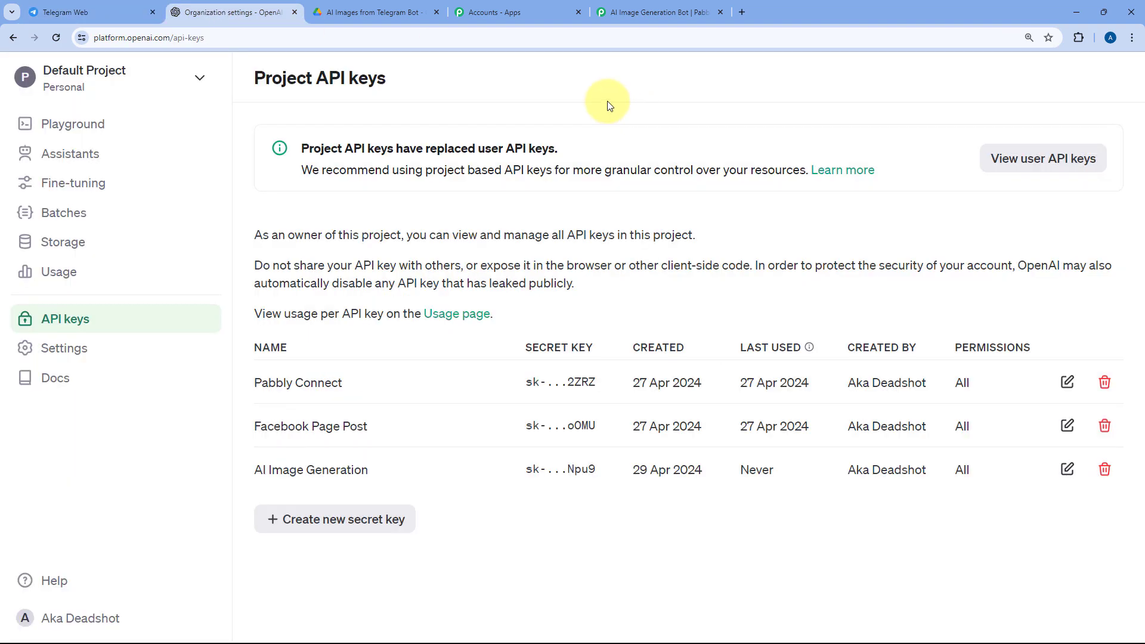
Review the AI Images from Telegram Bot folder in Google Drive, clear the file selection, and switch back to the Pabbly Connect workflow.
left_click(365, 11)
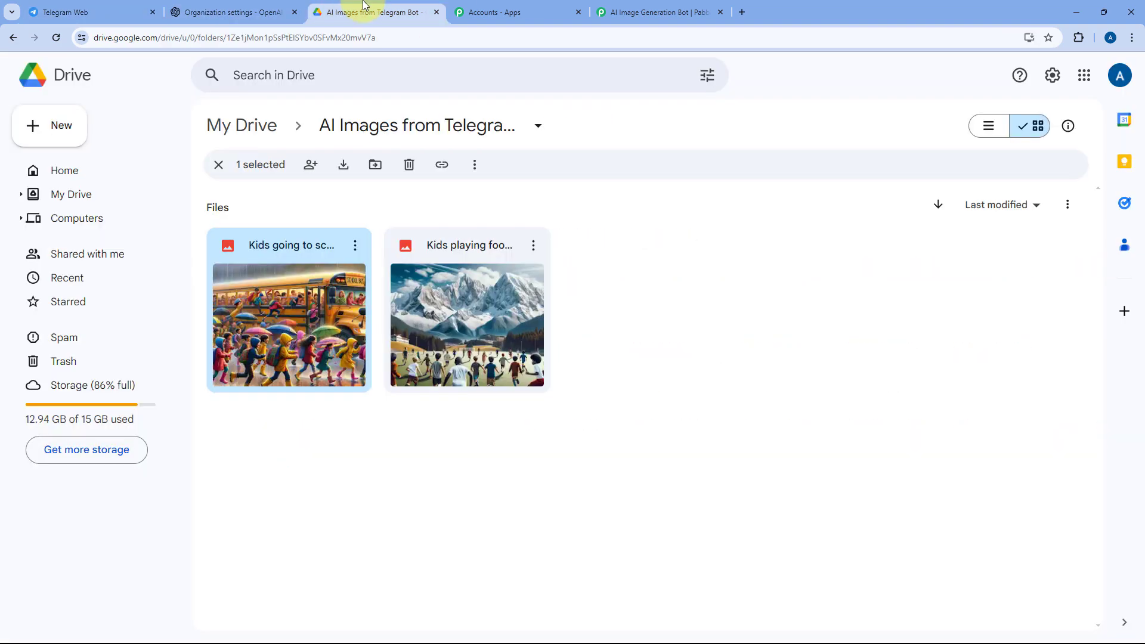
left_click(622, 248)
left_click(617, 12)
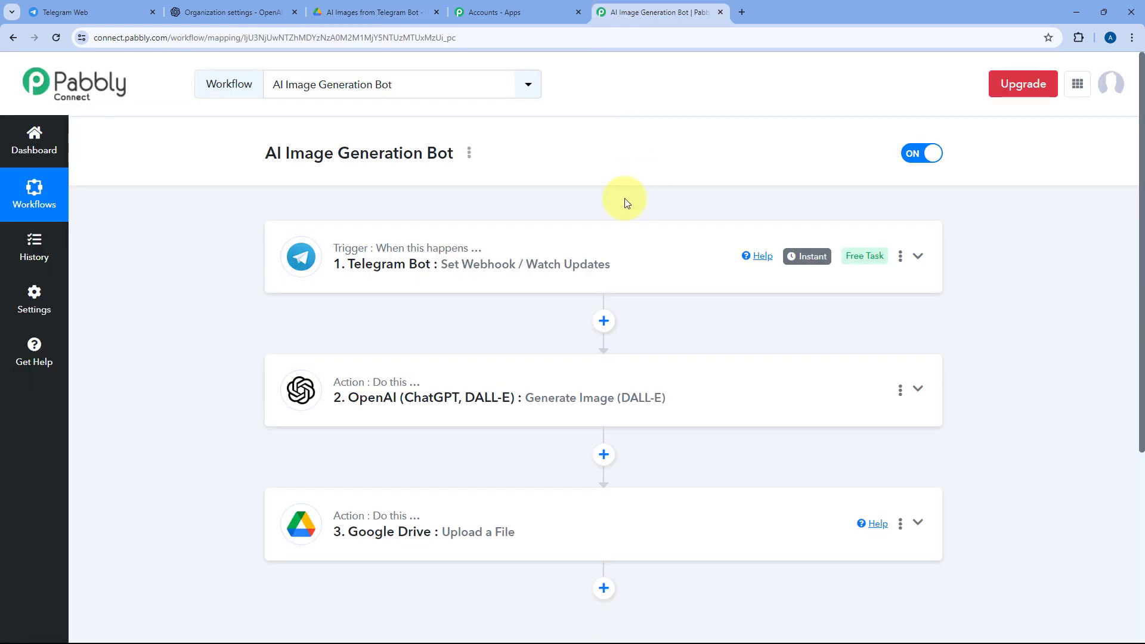